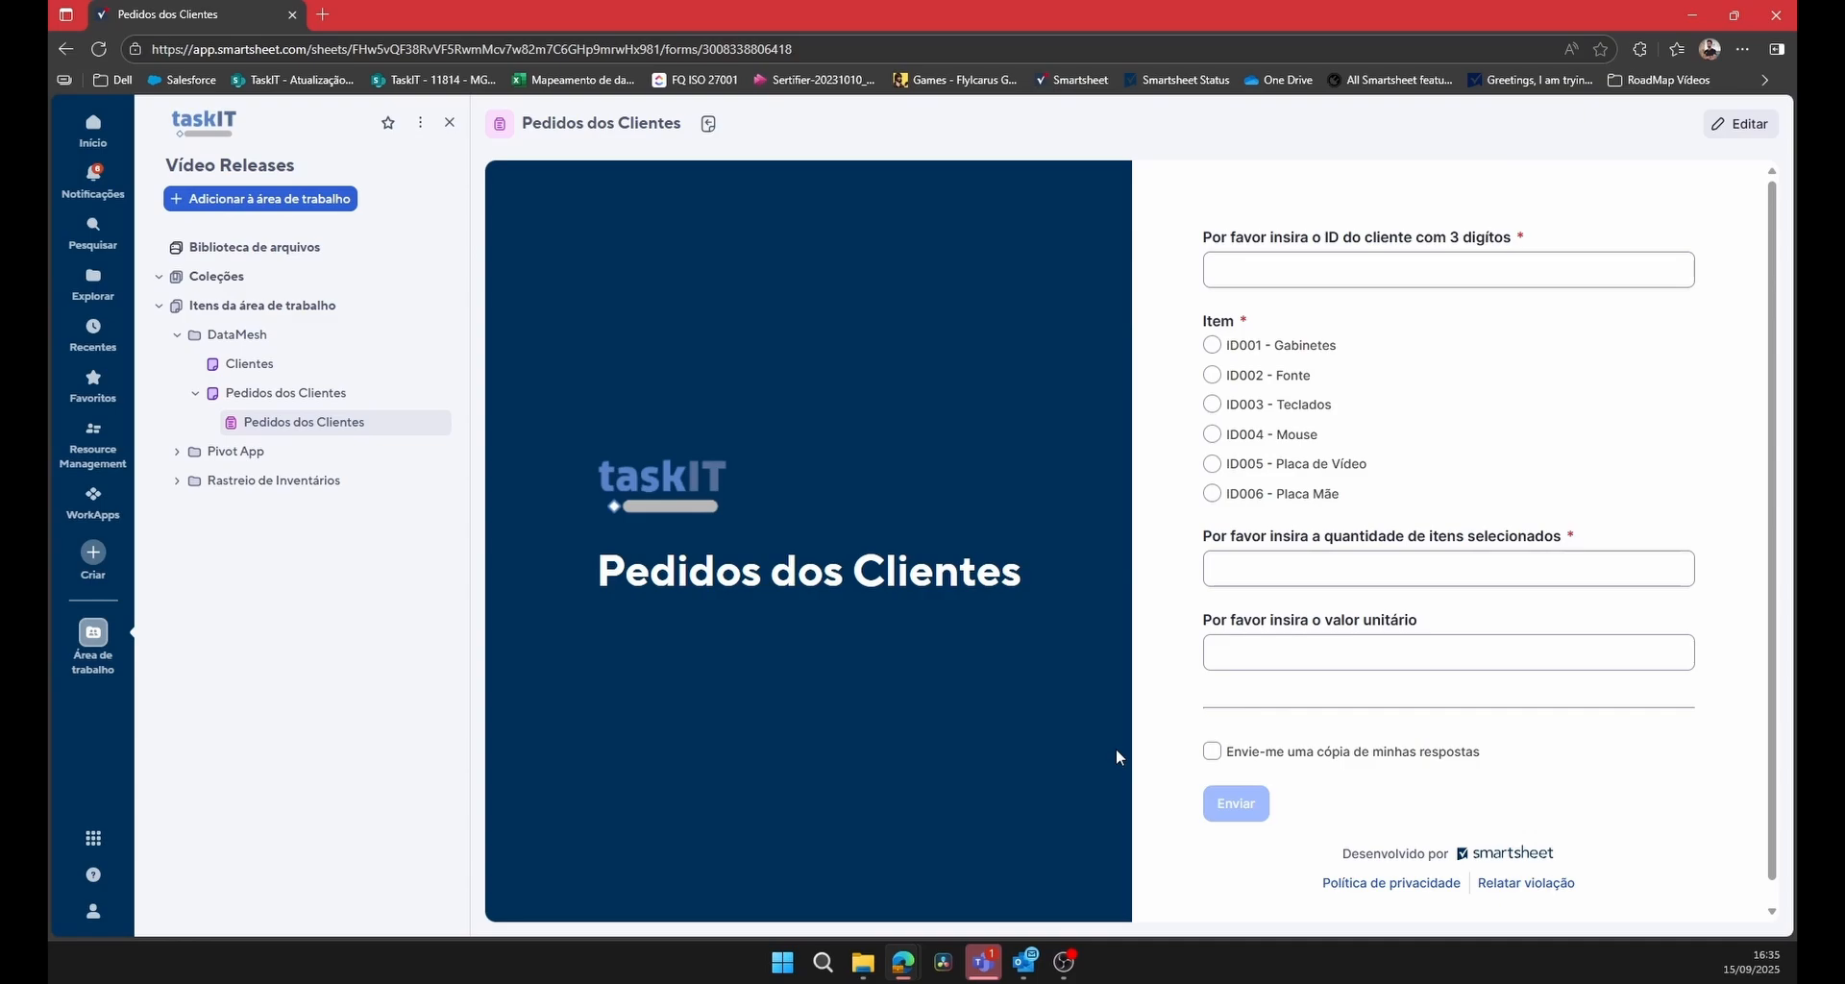
click(93, 841)
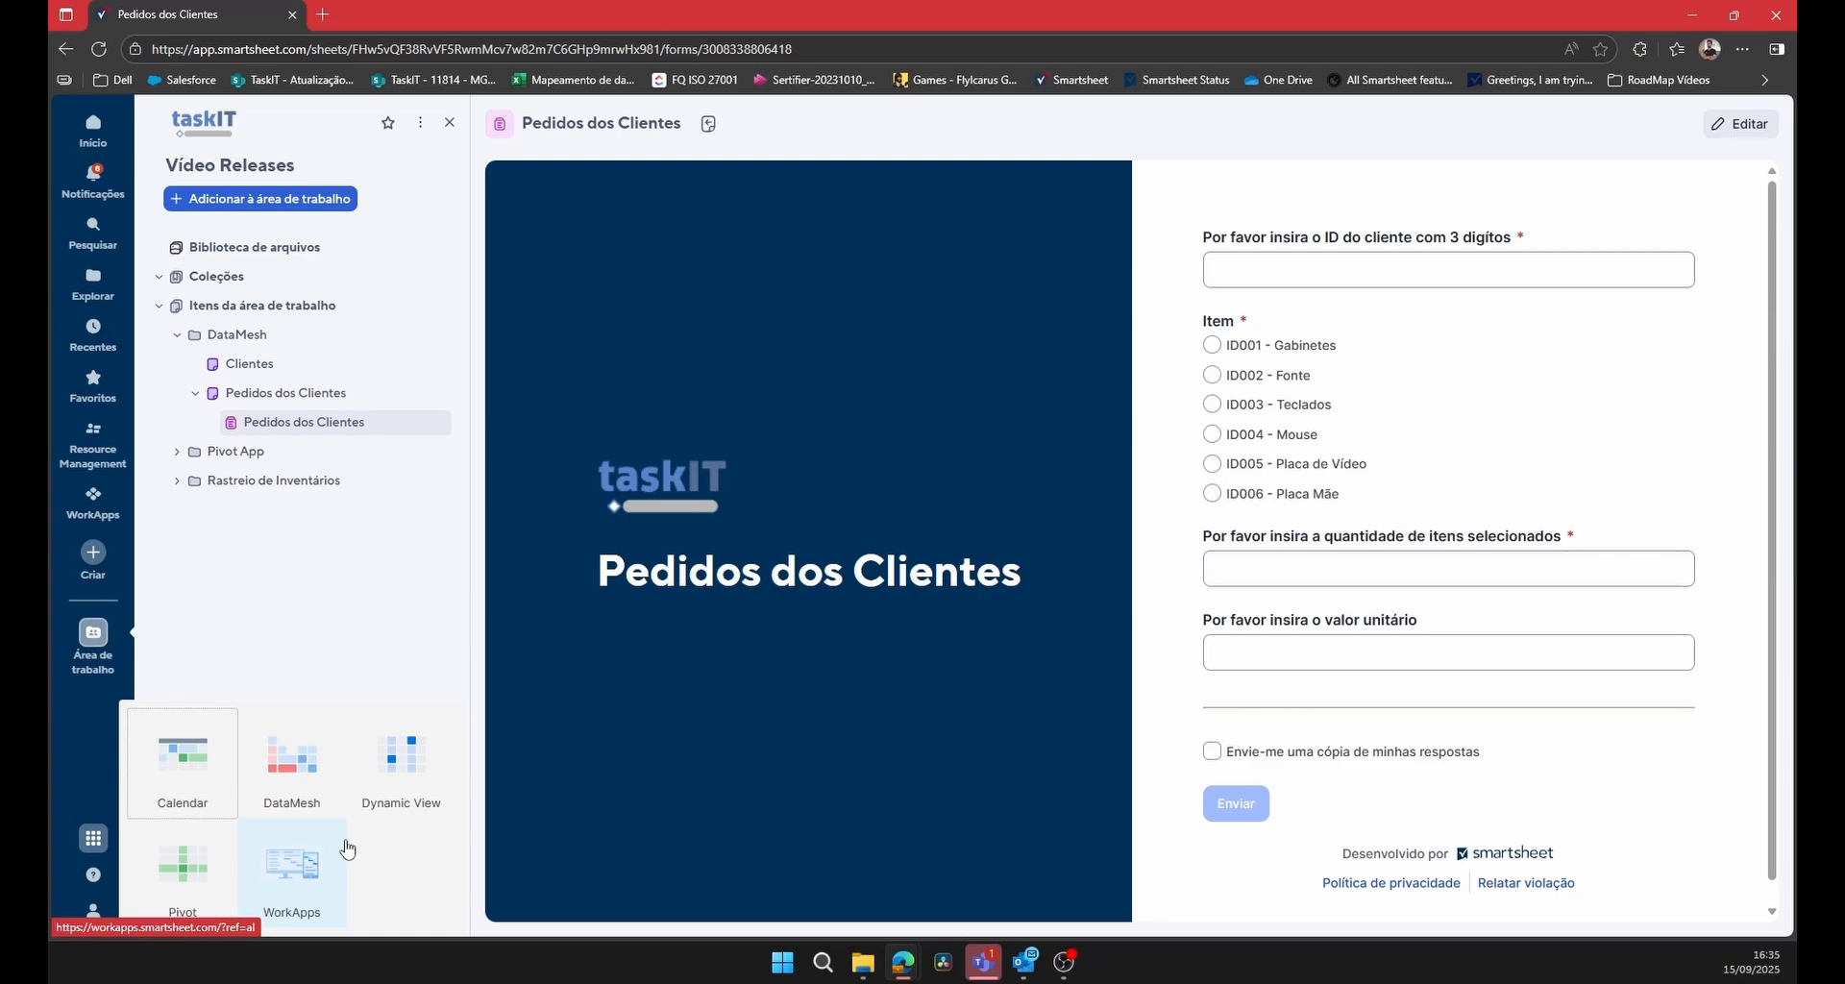
click(404, 603)
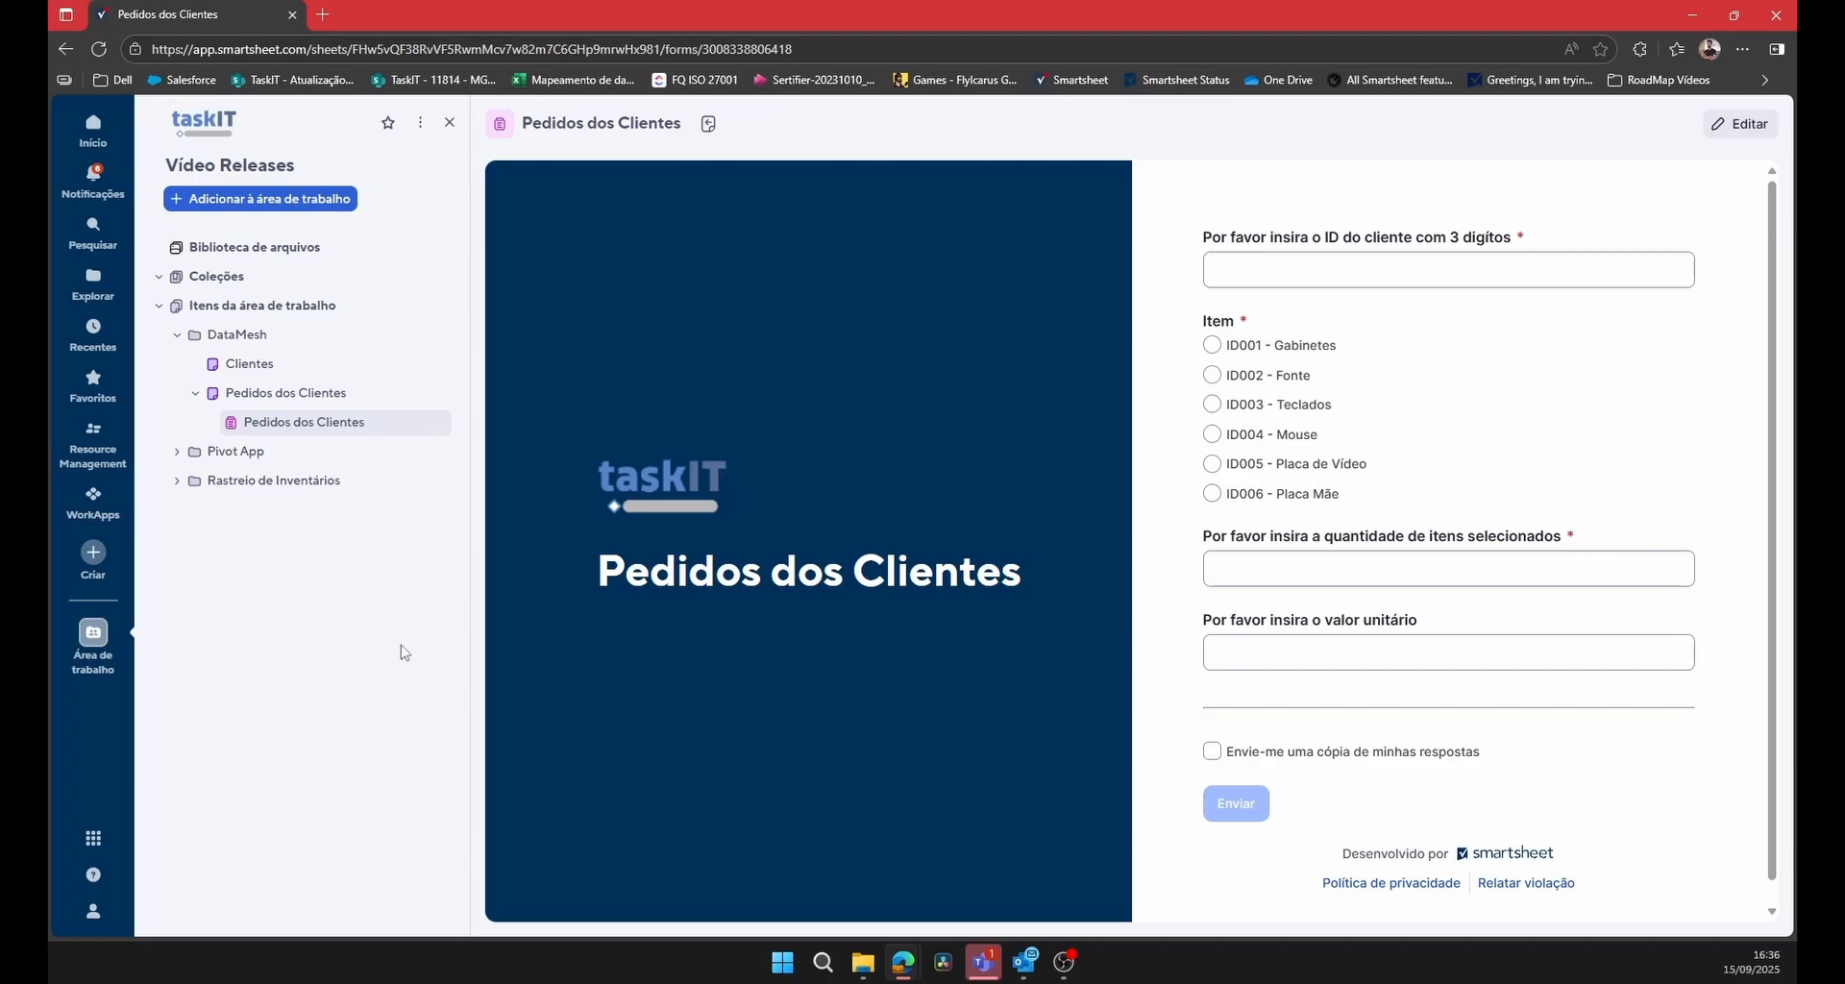
Compare the ID, Cliente, Cidade and Contato principal columns across the Clientes and Pedidos dos Clientes sheets, and view the order form.
click(285, 369)
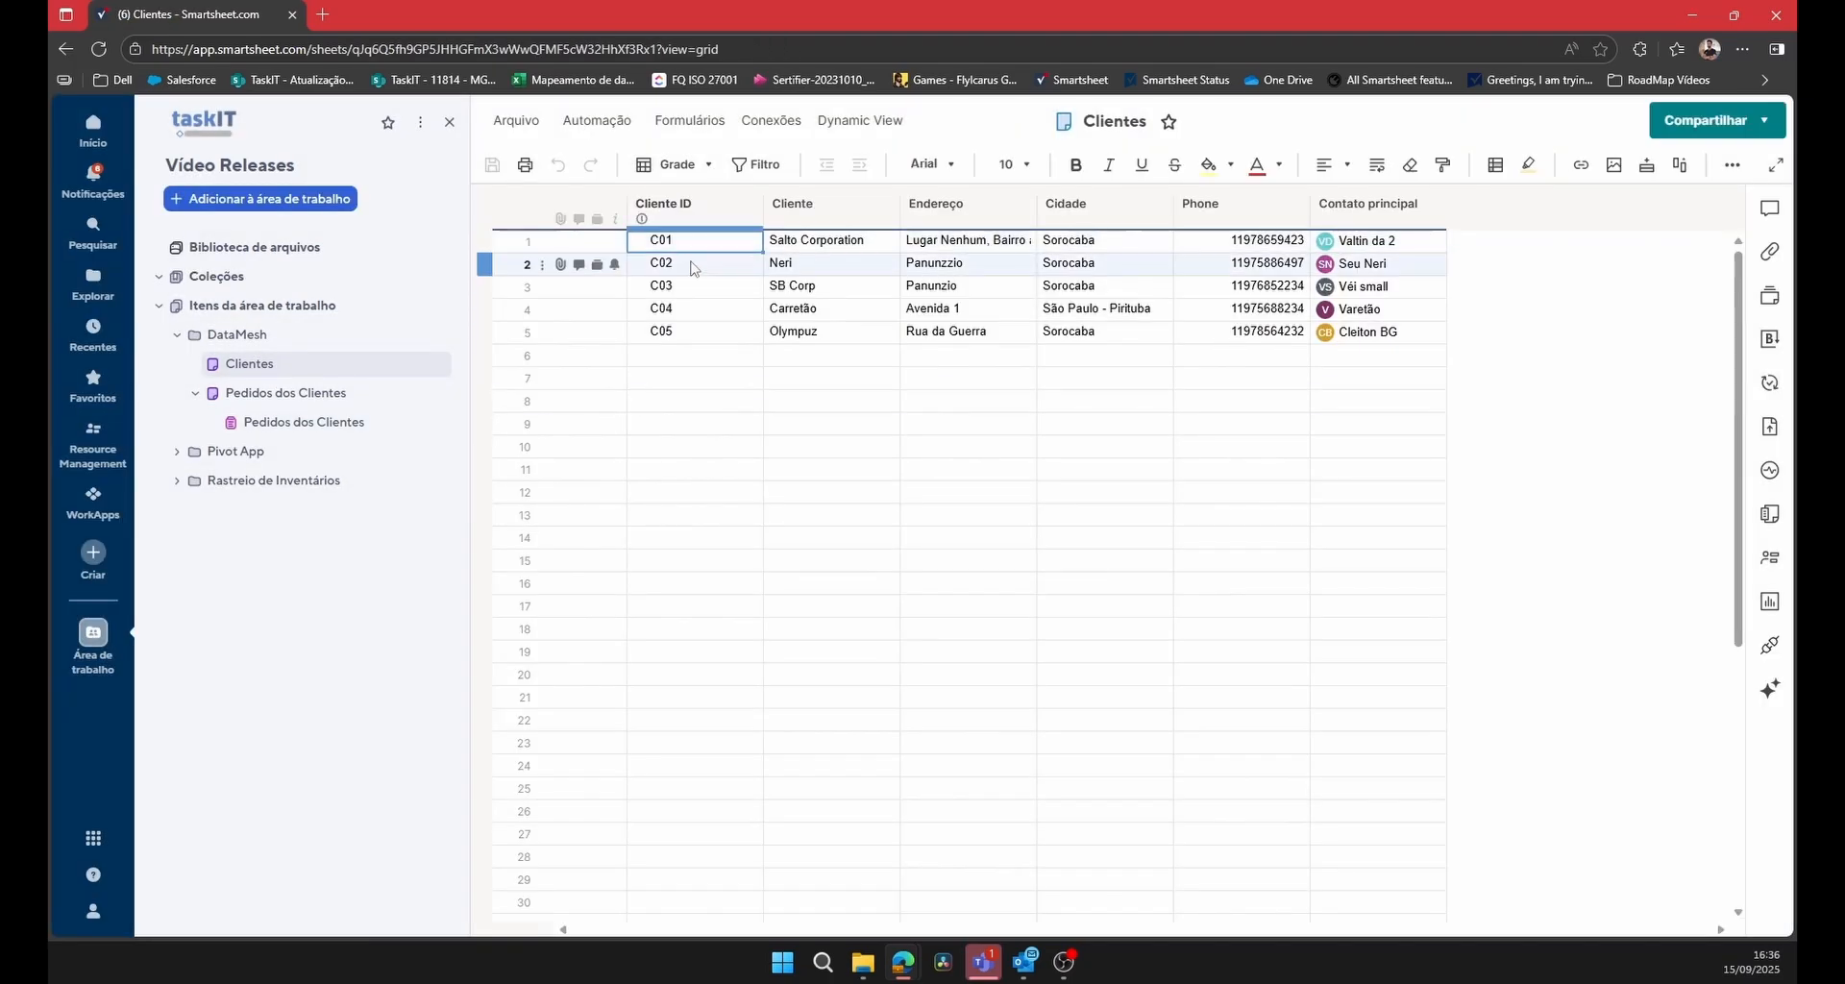
click(255, 396)
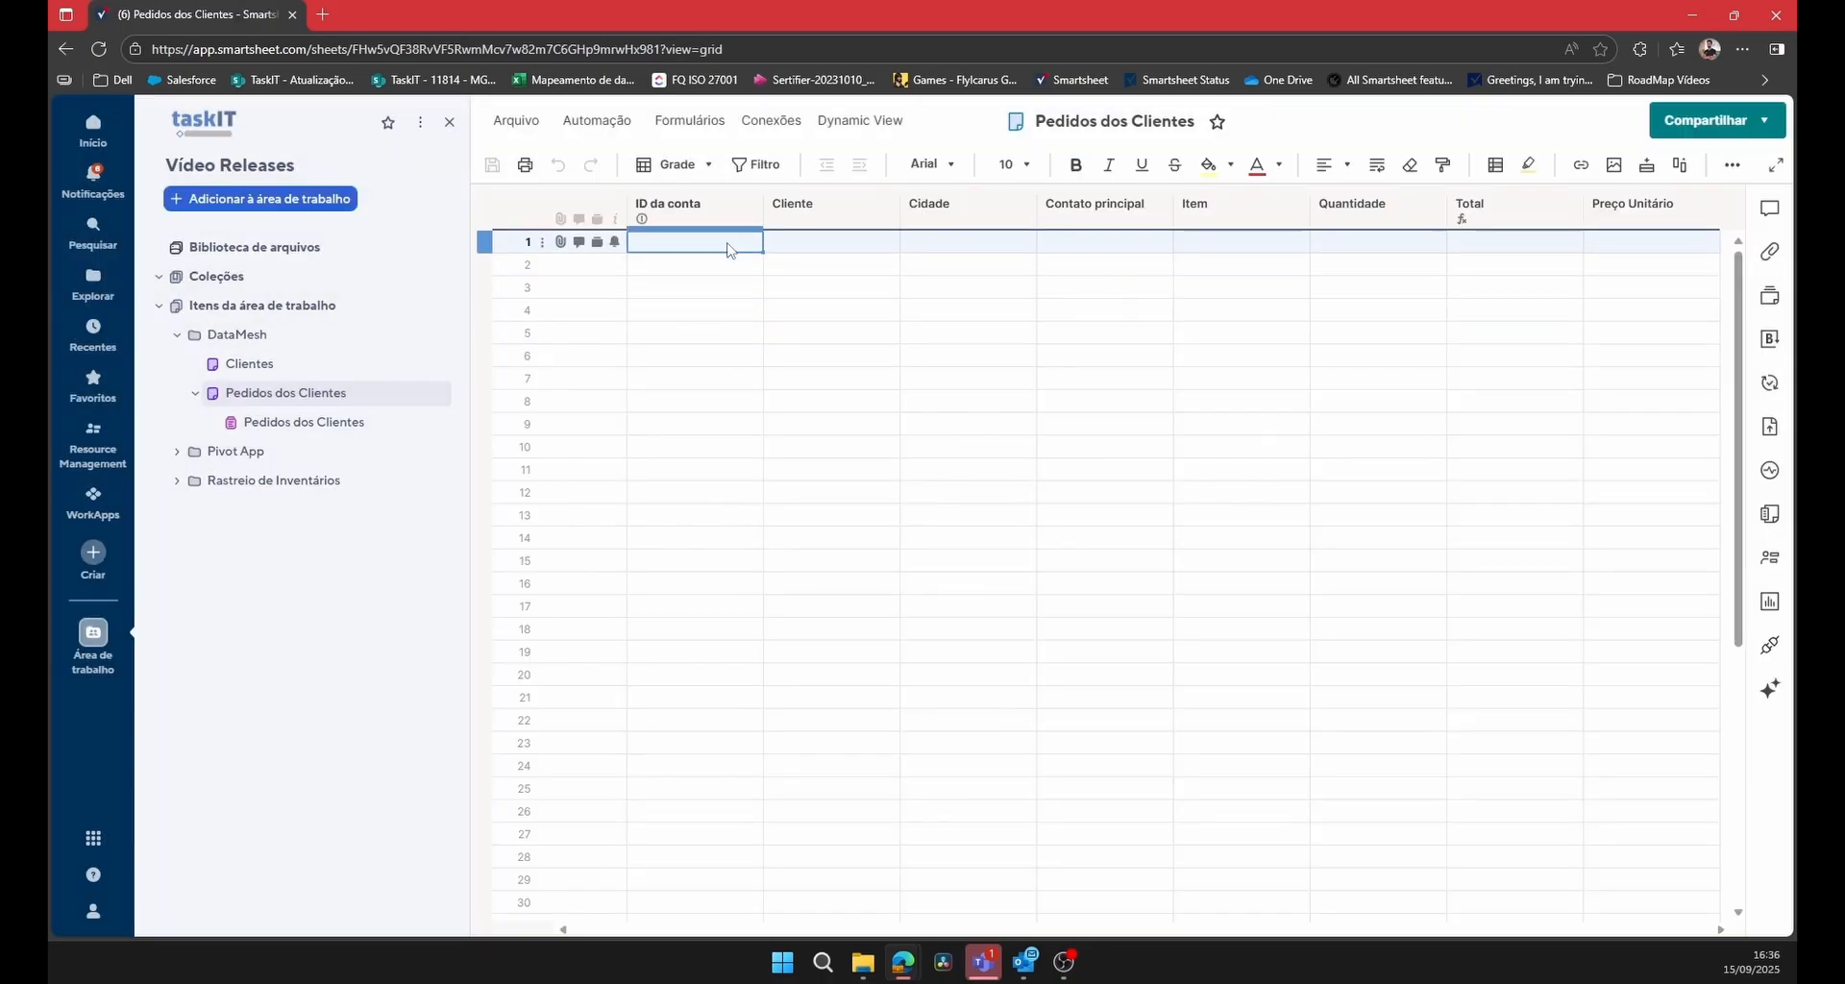
click(735, 210)
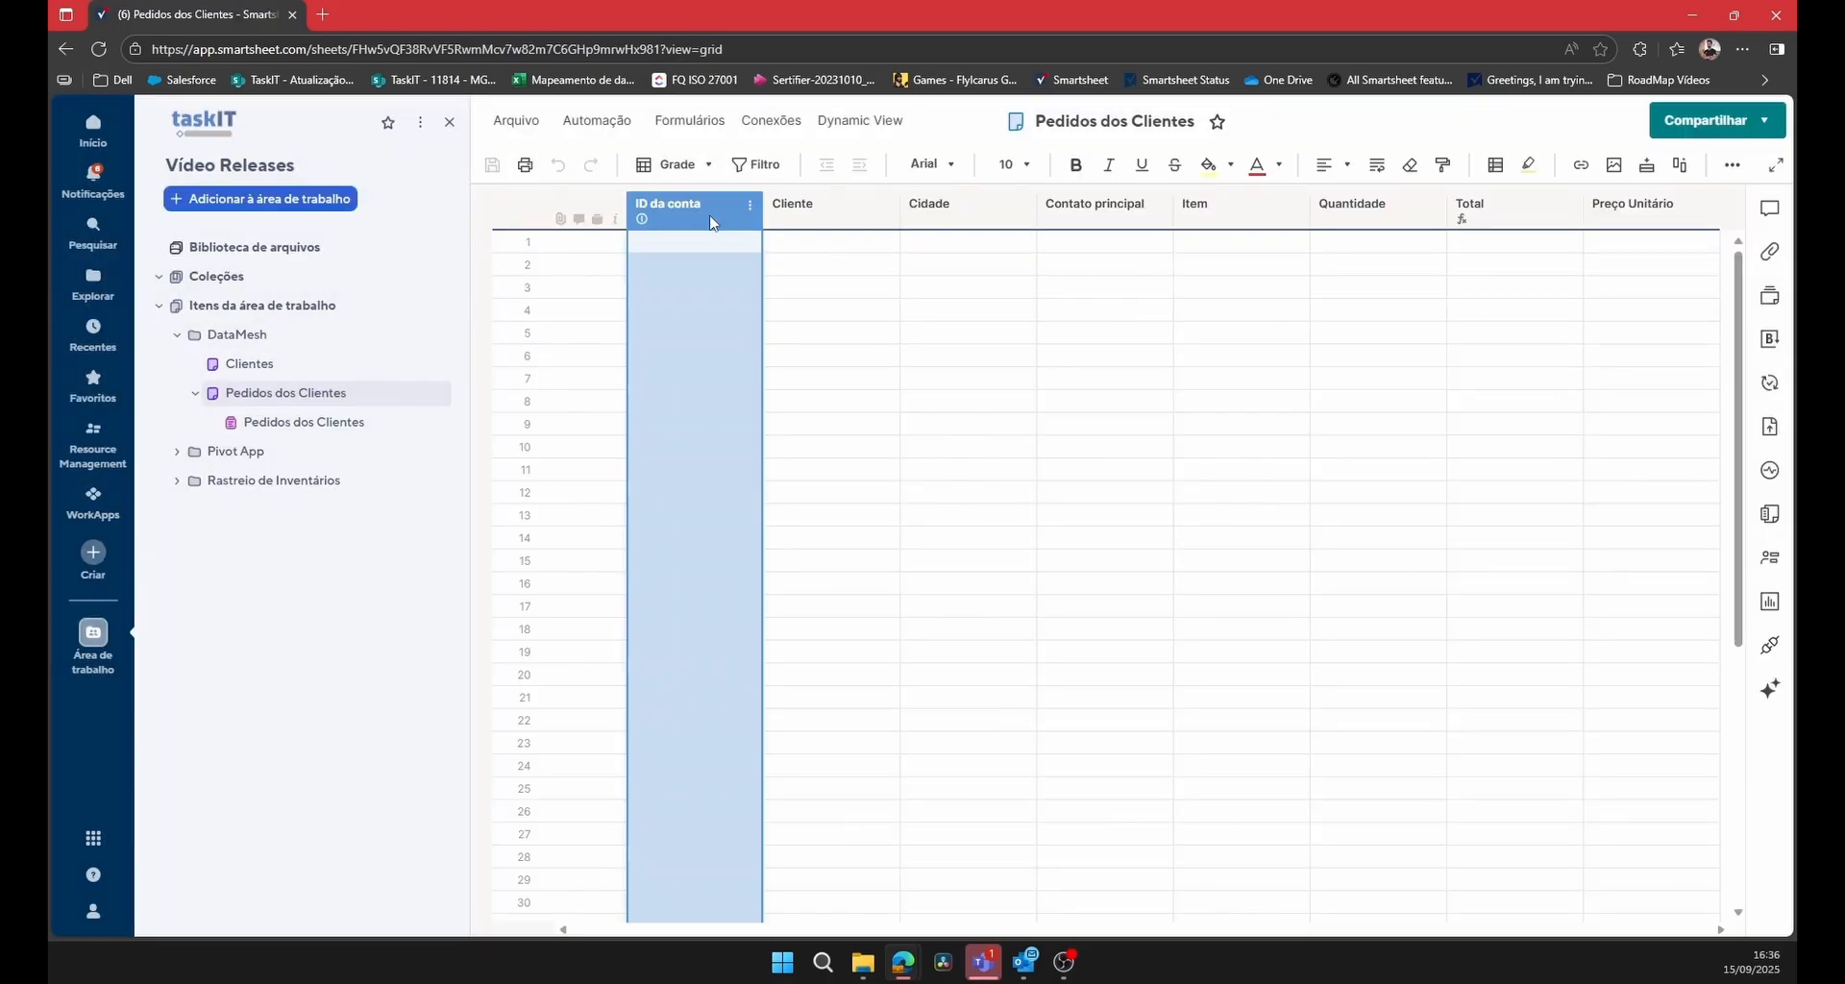
click(735, 241)
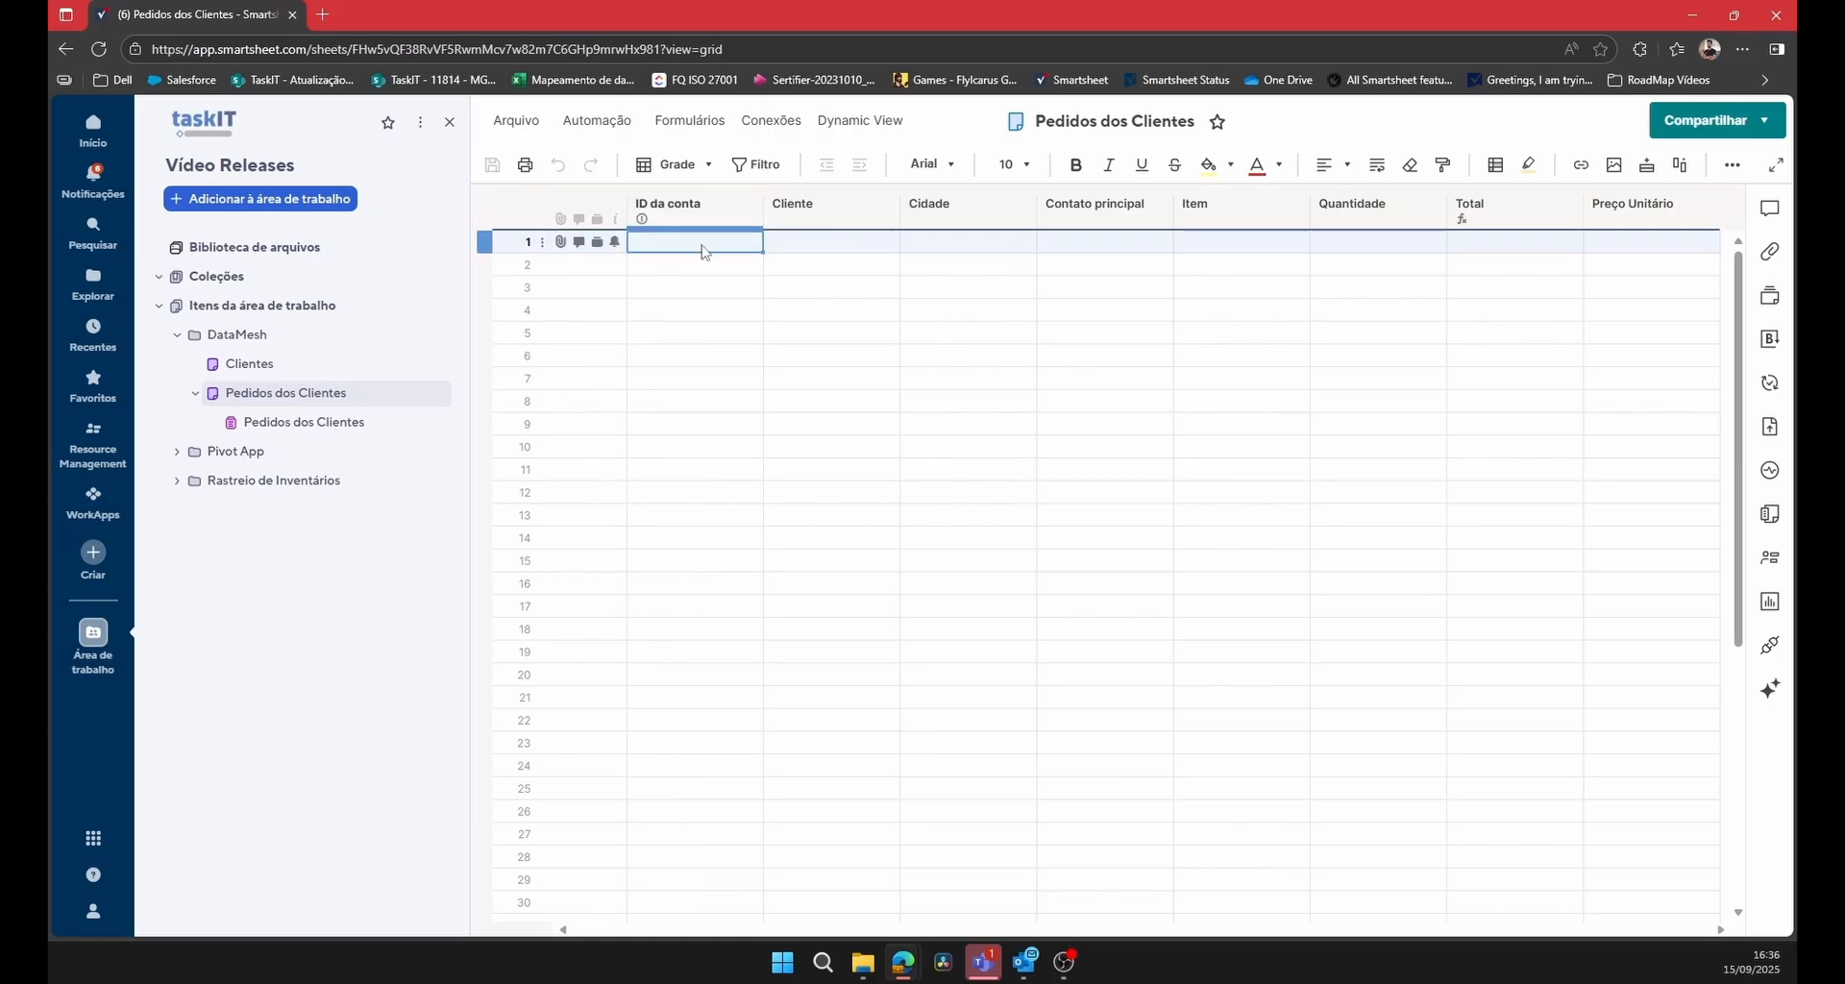
click(304, 368)
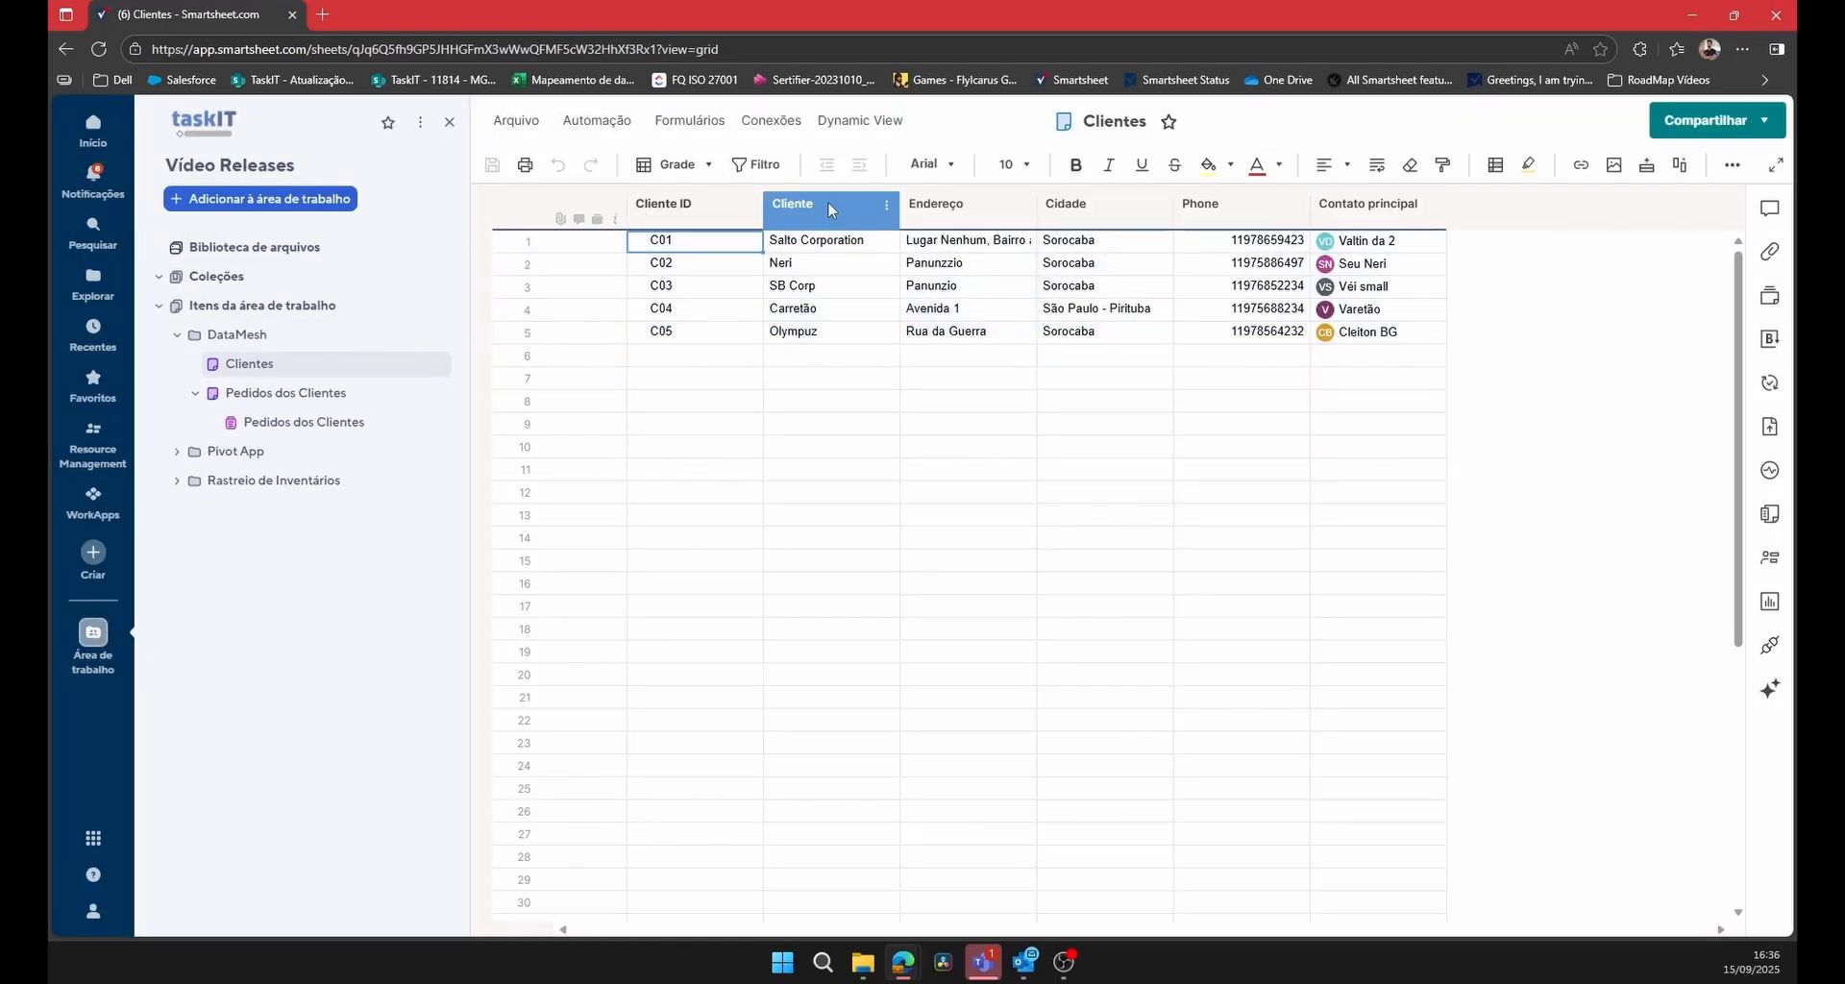
click(832, 212)
click(1104, 221)
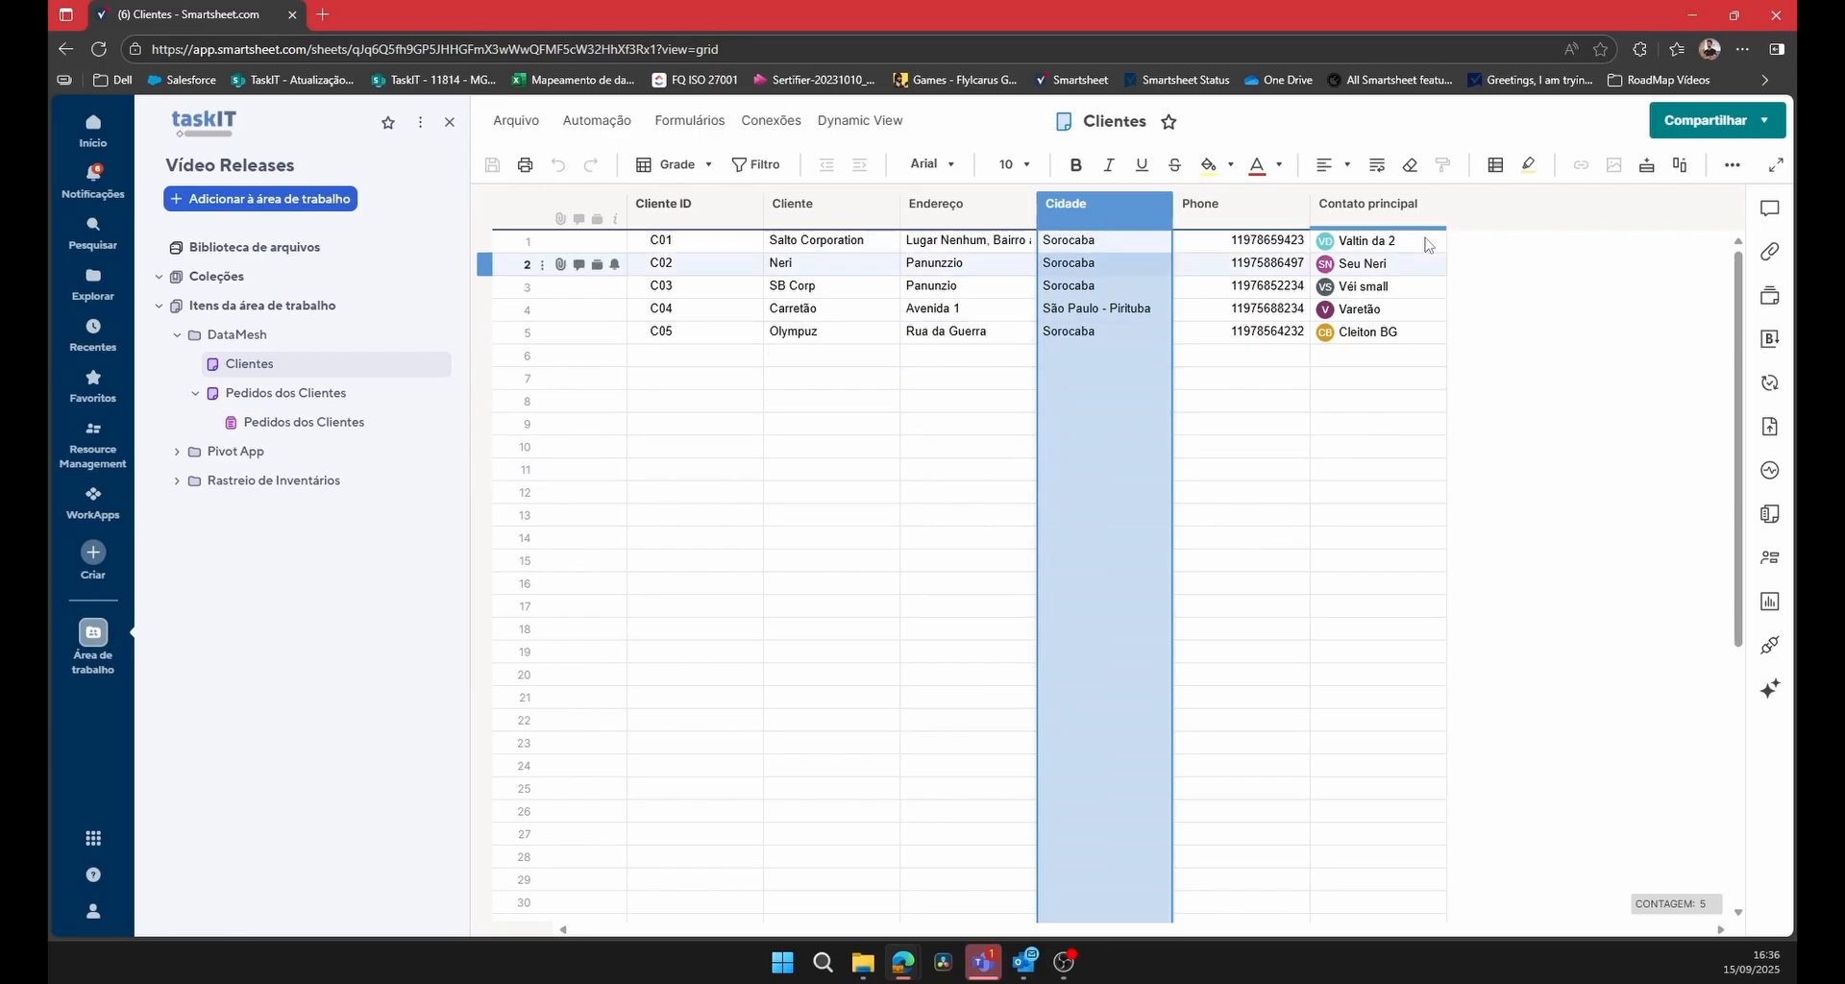
click(1374, 204)
click(303, 402)
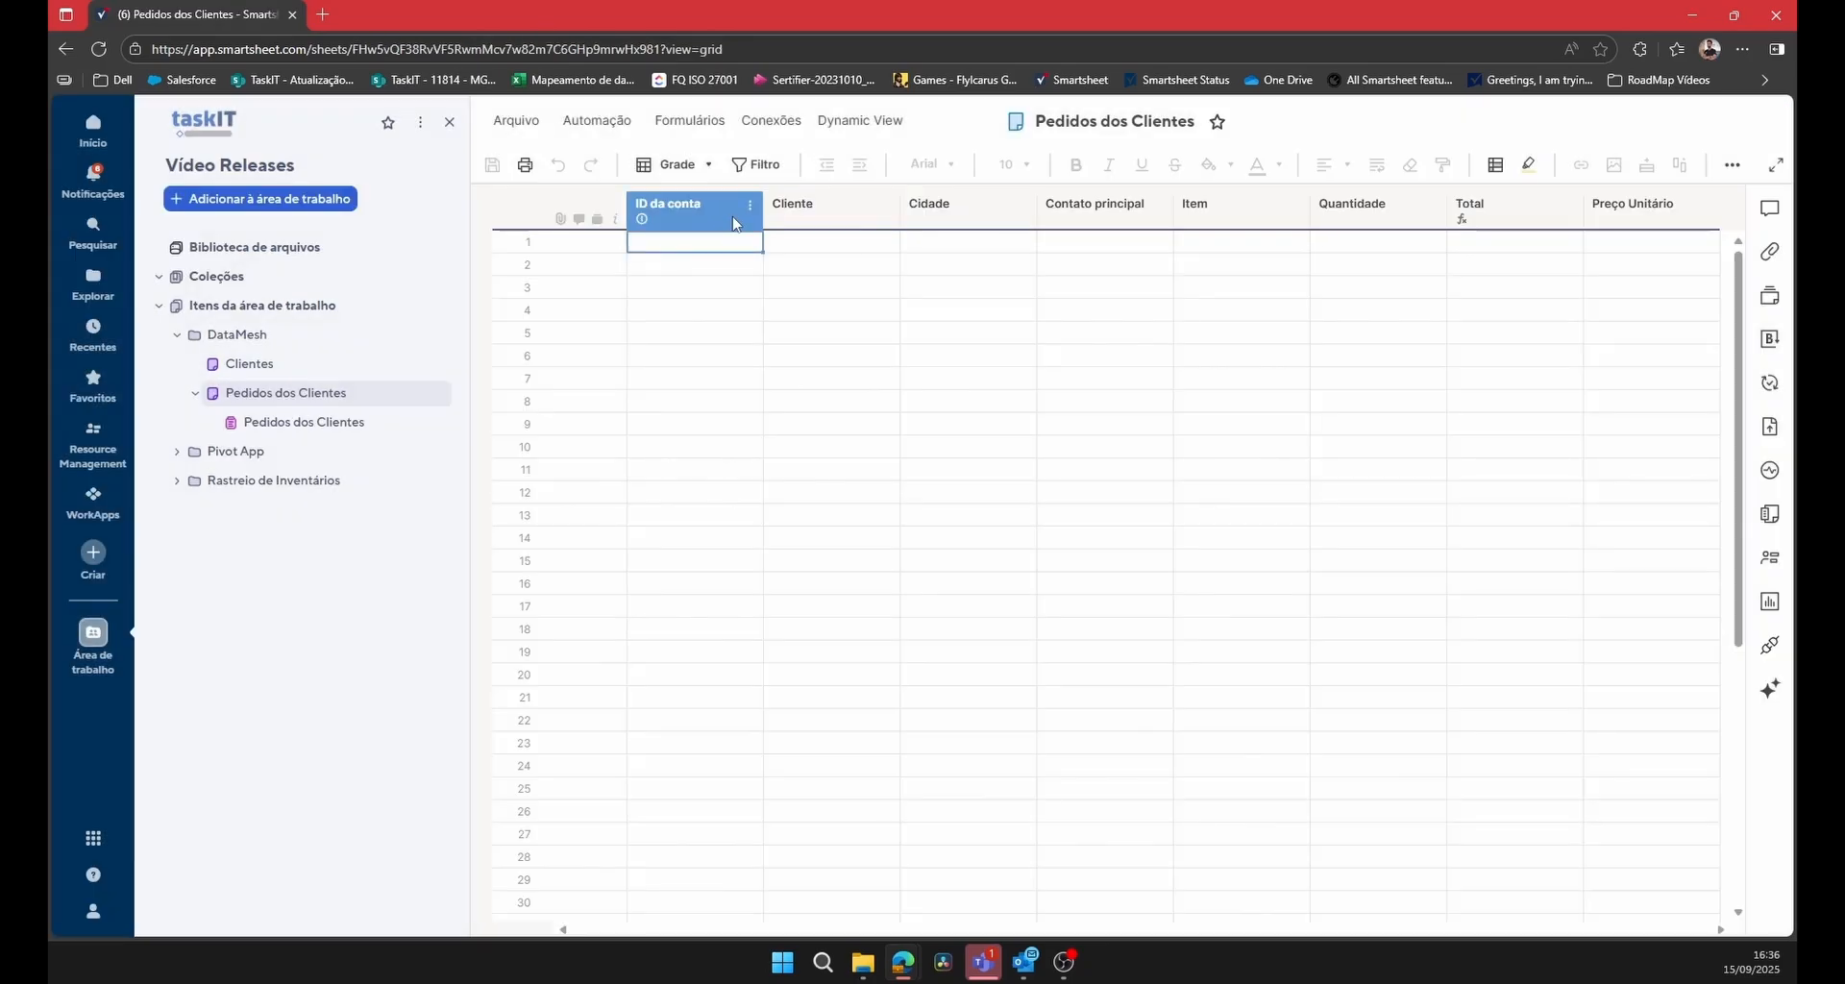
click(807, 222)
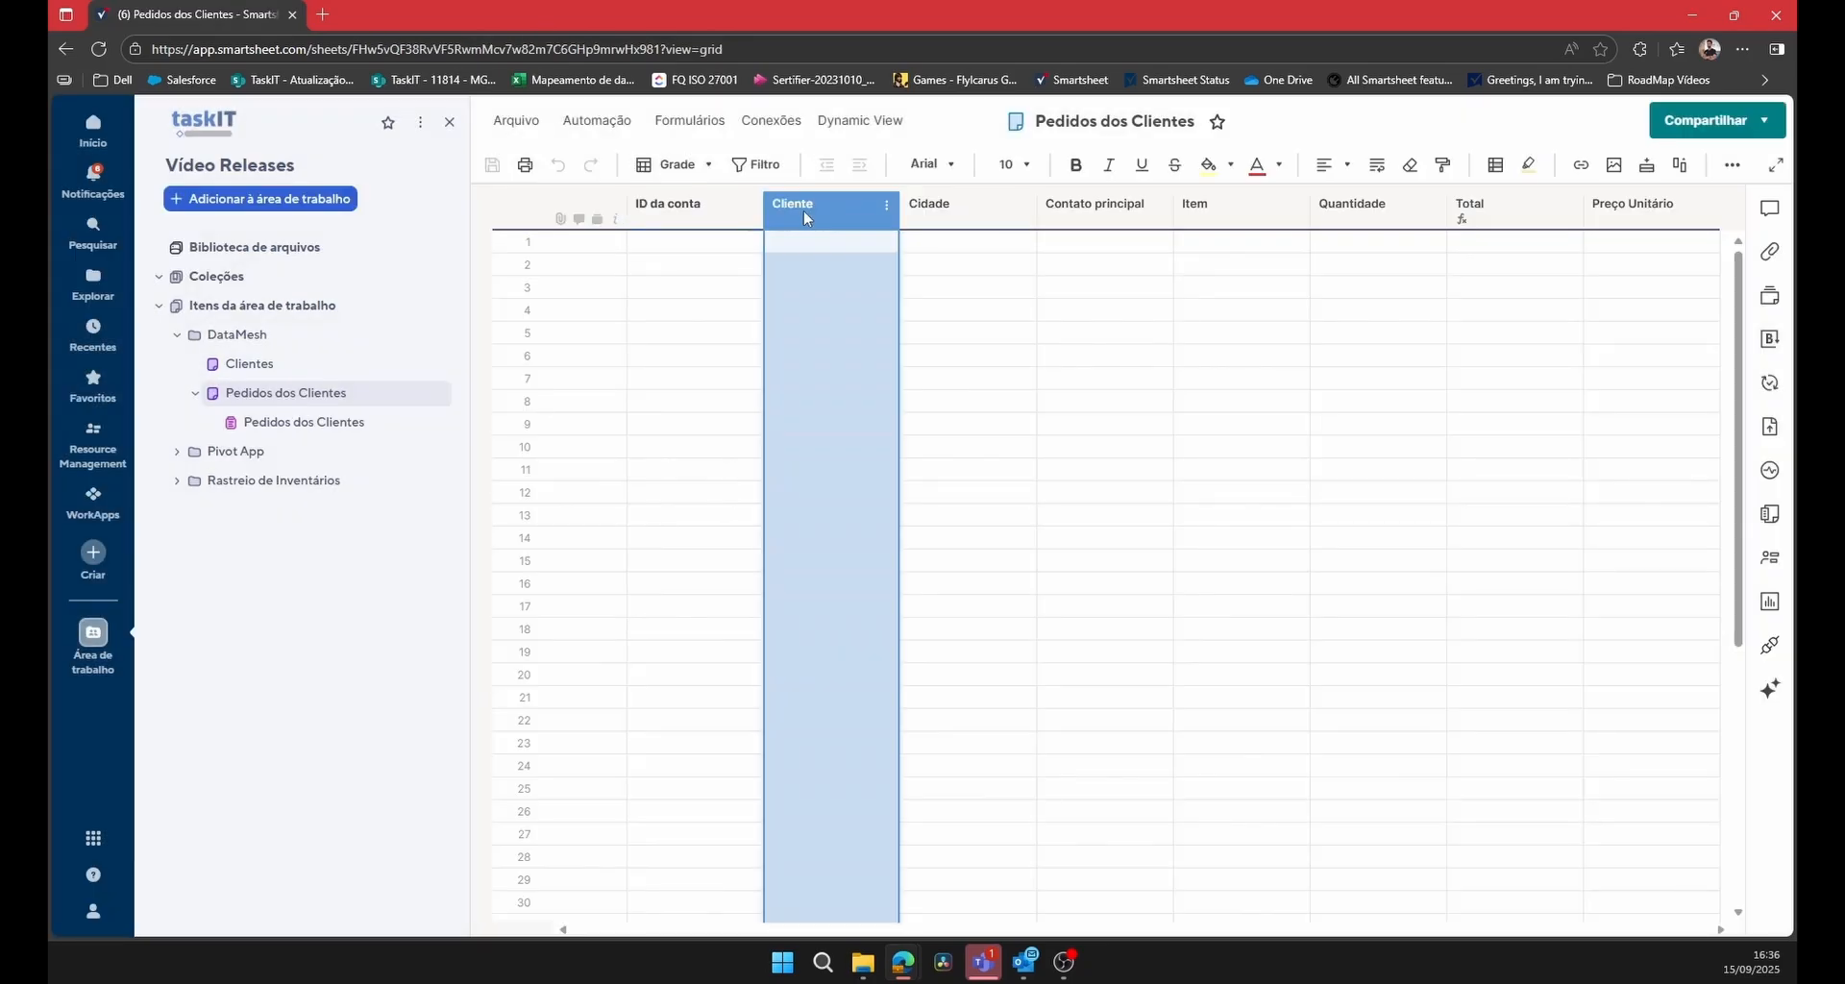
click(943, 222)
click(303, 423)
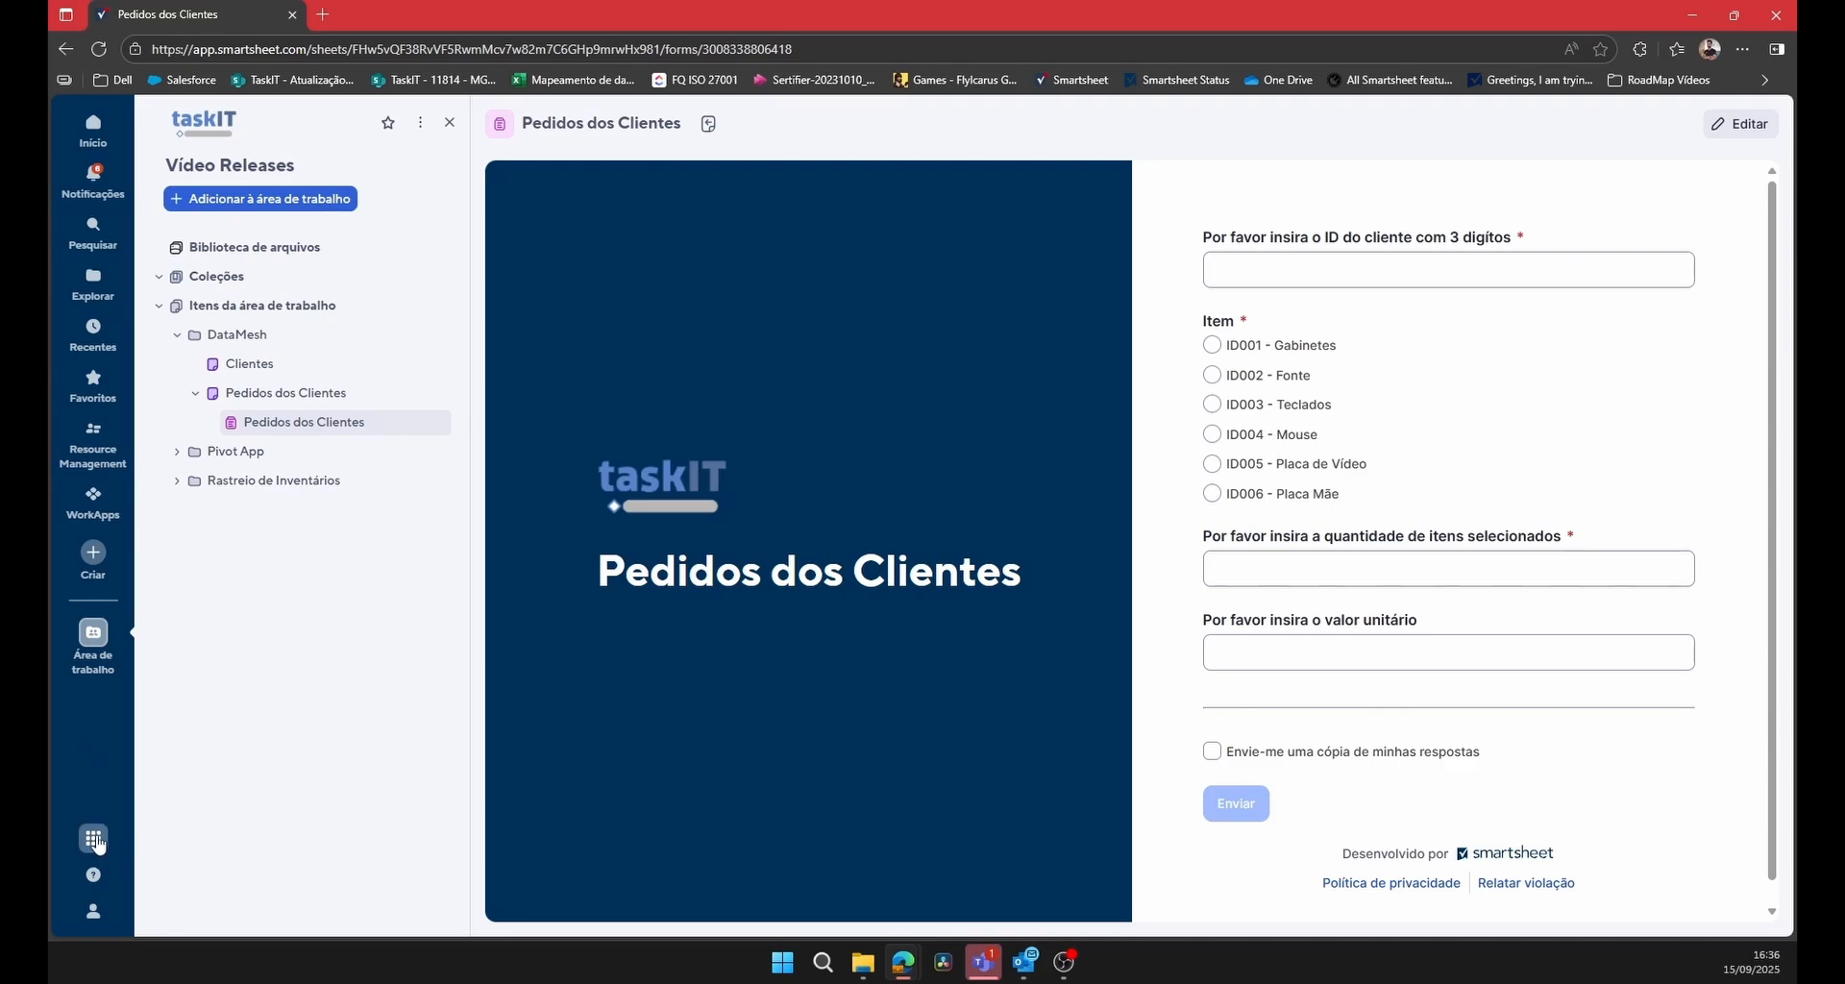
Switch to the DataMesh app and dismiss the page translation offer.
click(93, 838)
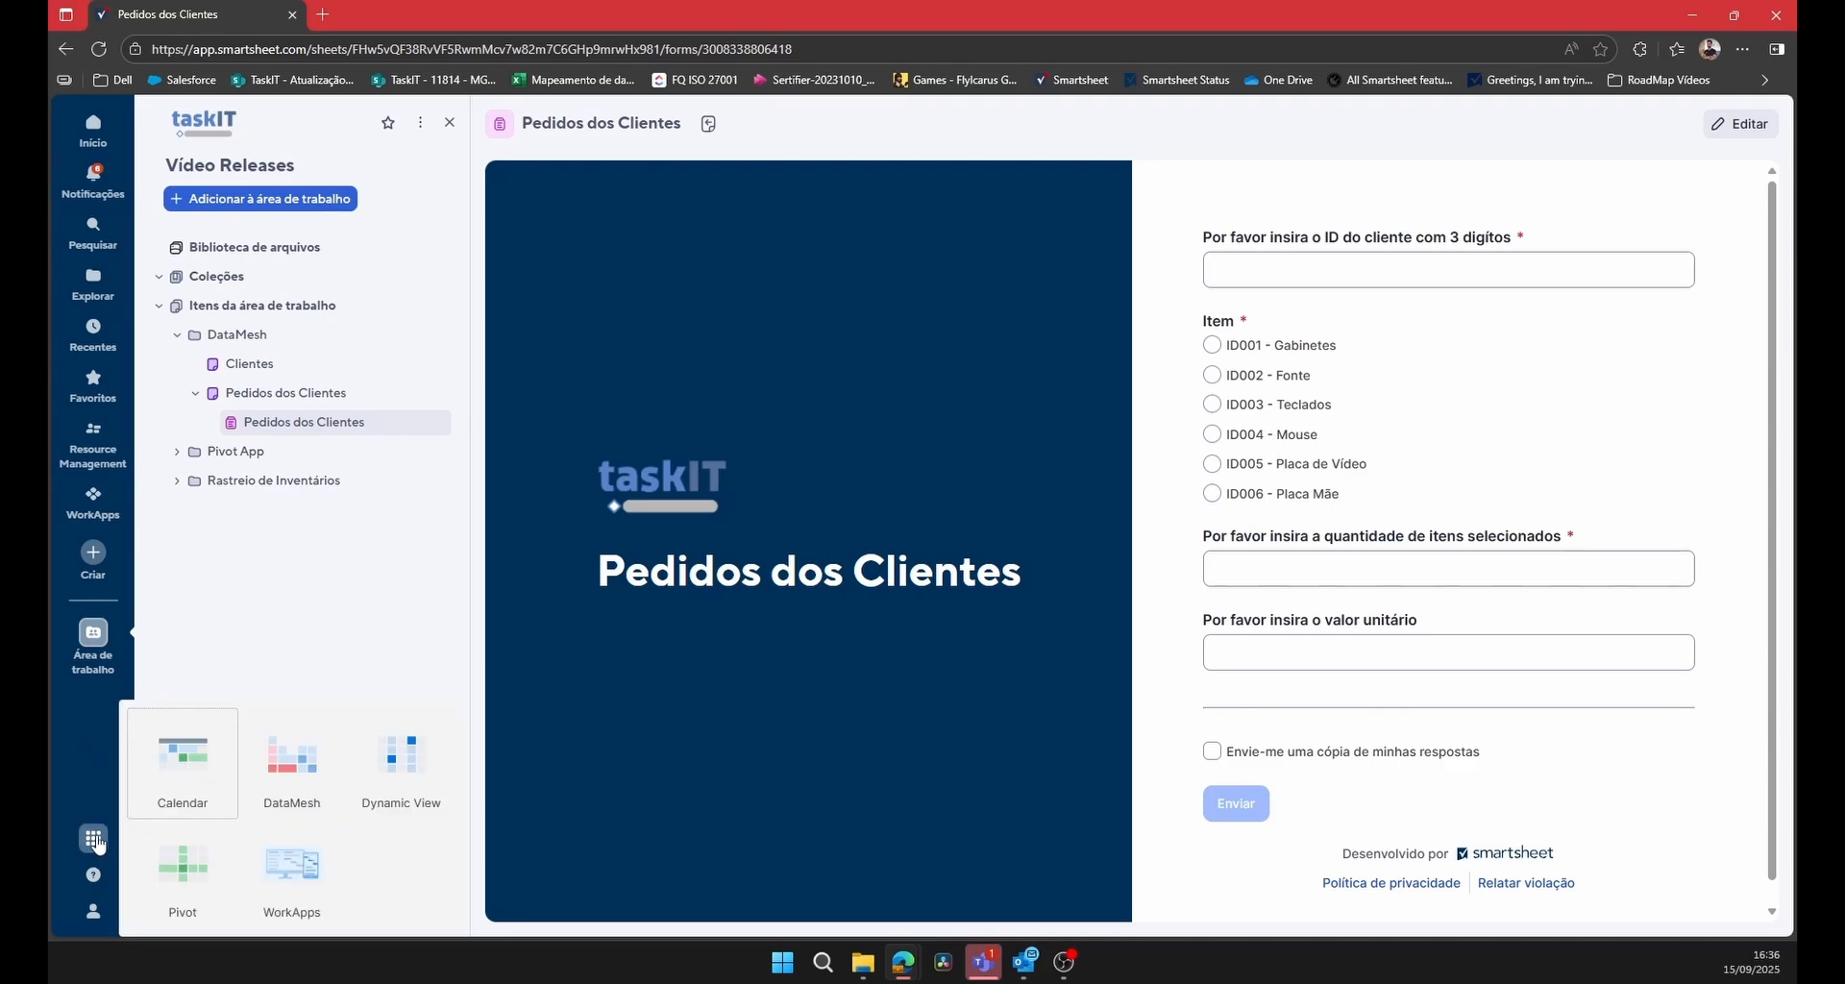
click(299, 769)
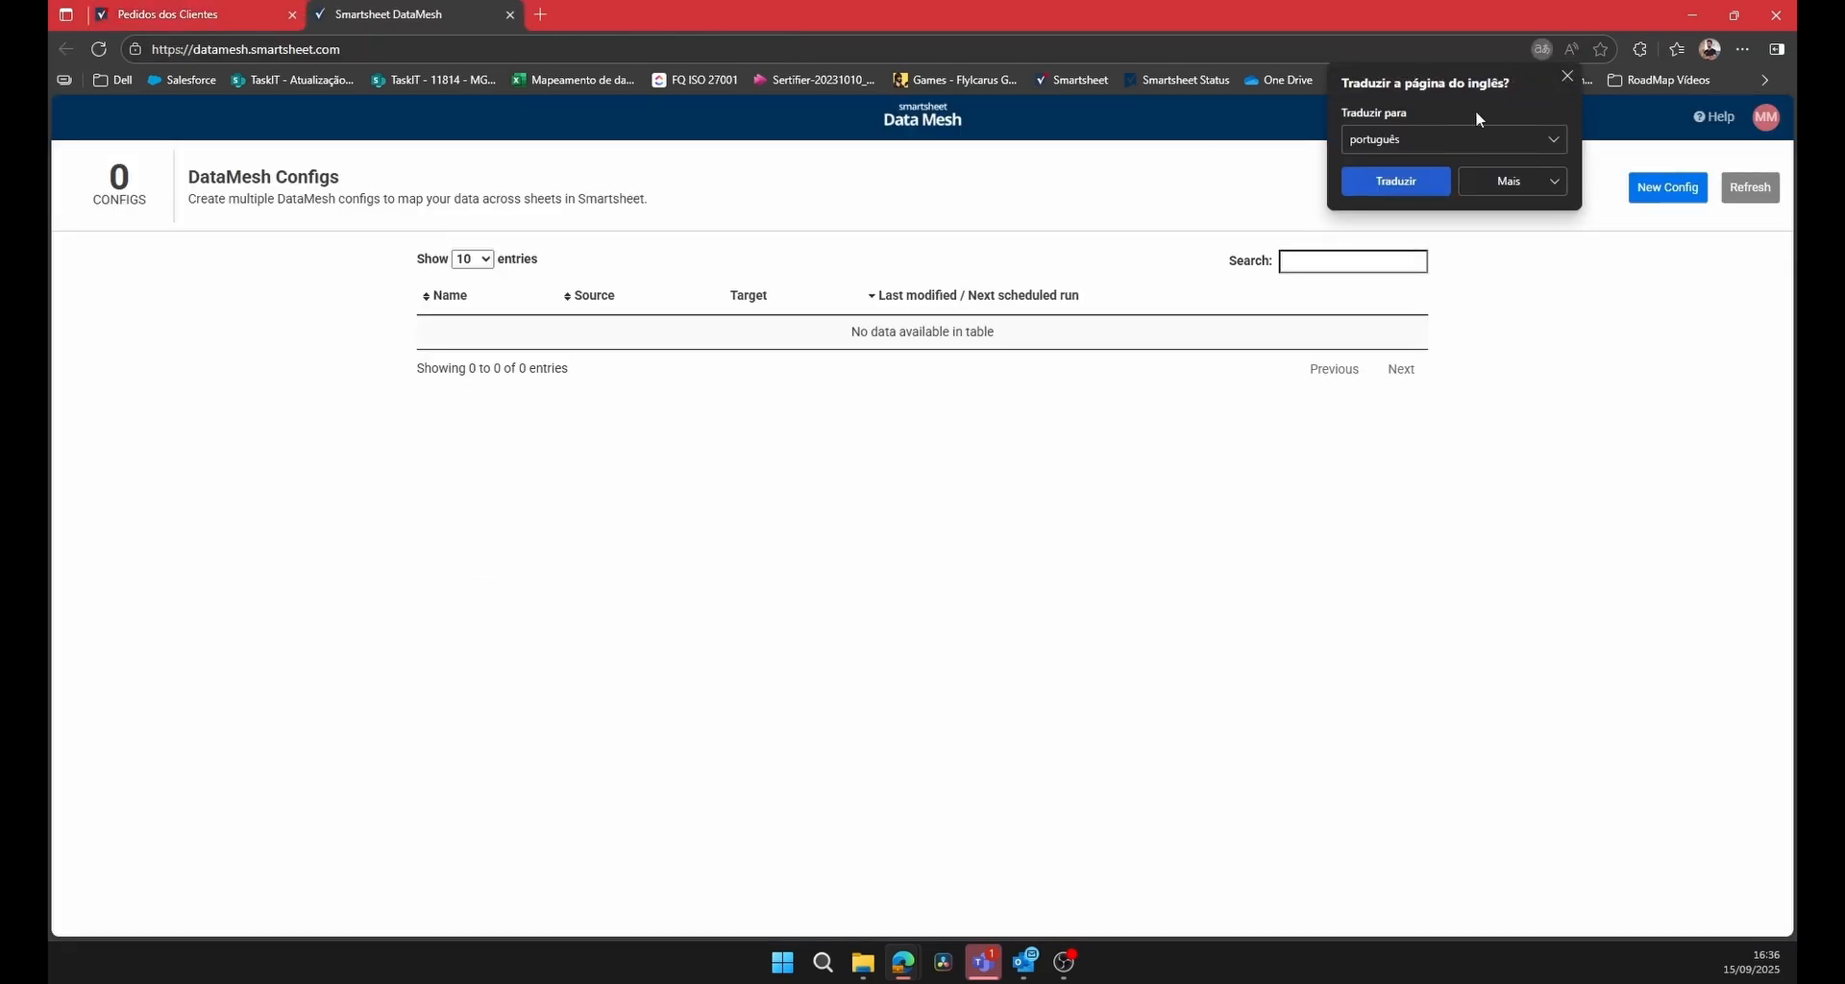
click(1567, 75)
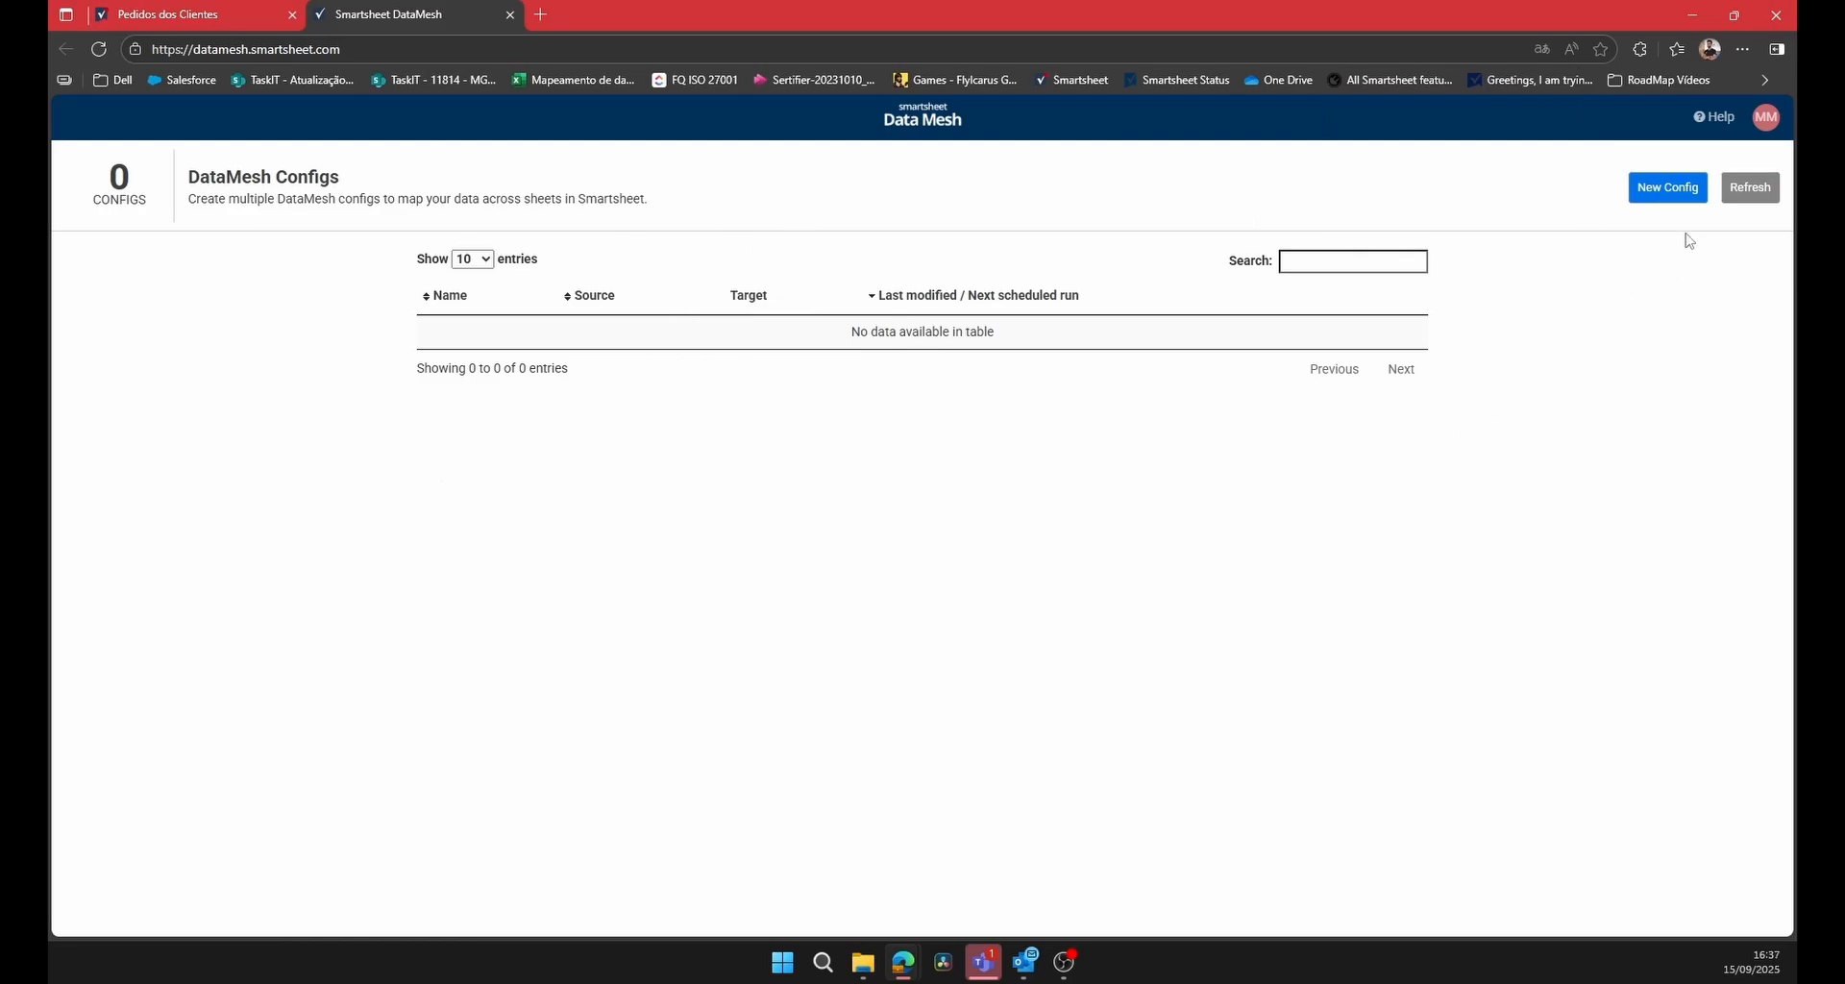
Start a new DataMesh config with the Clientes sheet from Vídeo Releases > DataMesh as the source.
click(1693, 203)
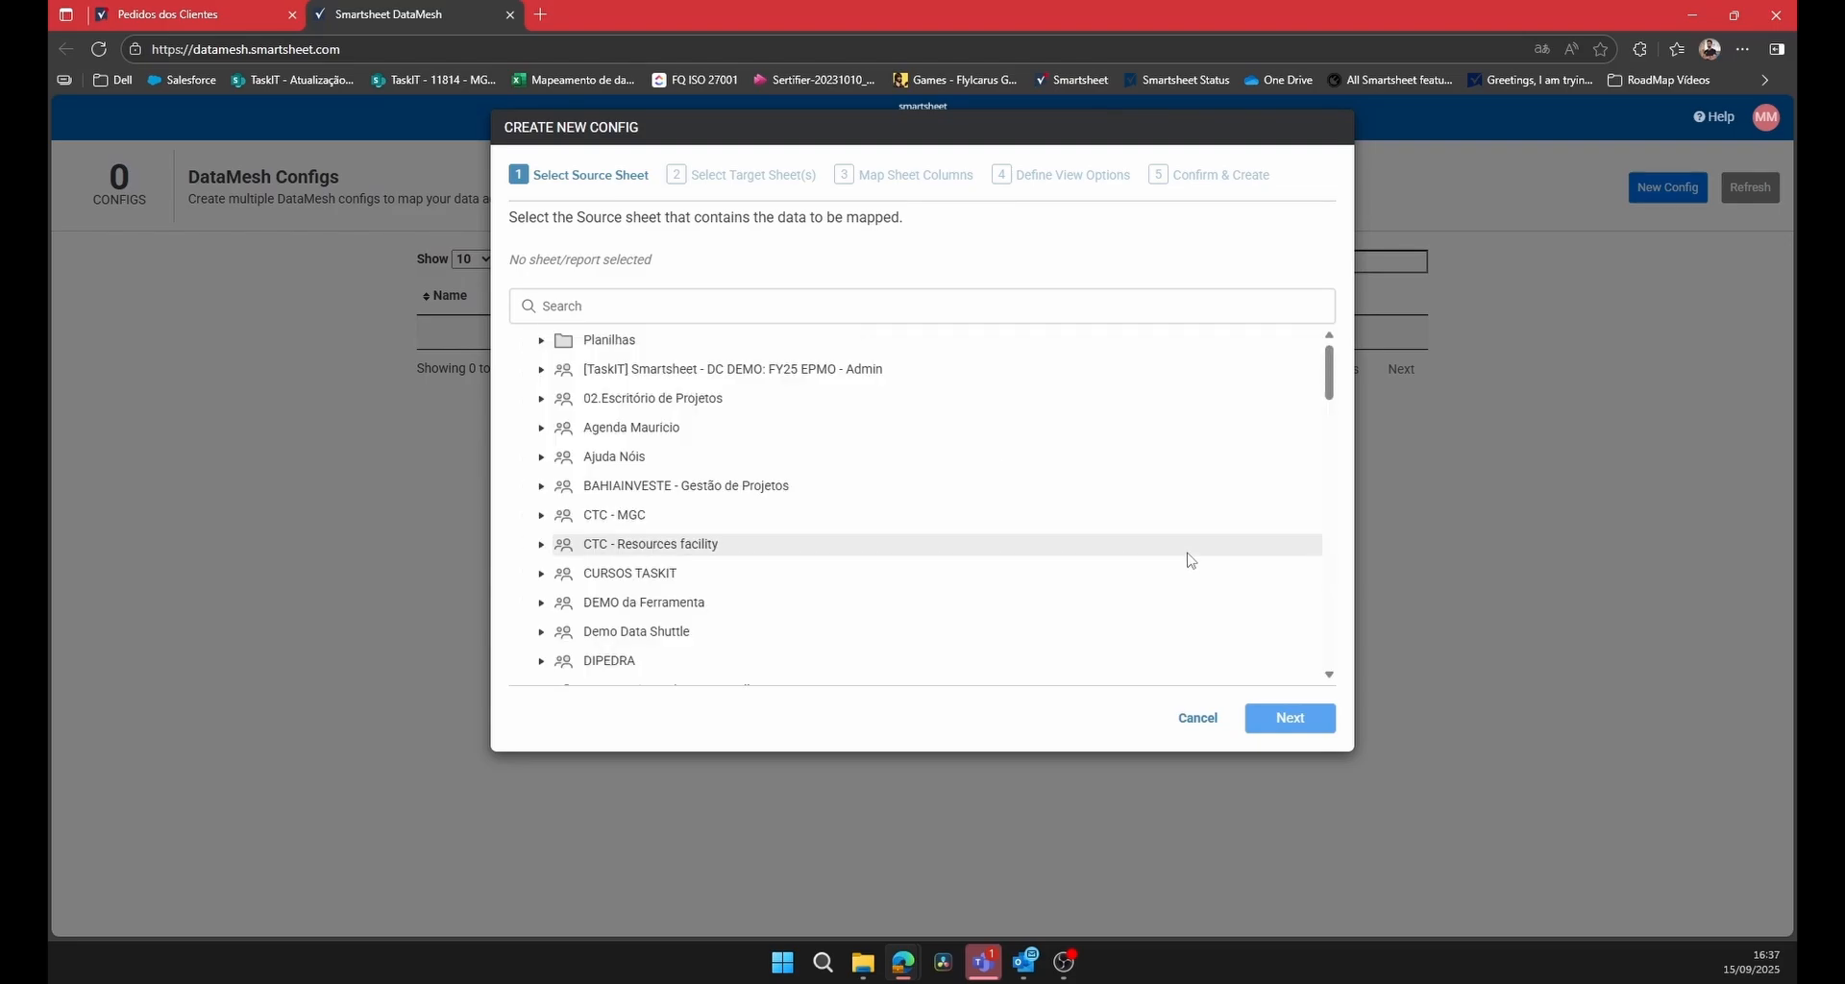
scroll(885, 589, down, 15)
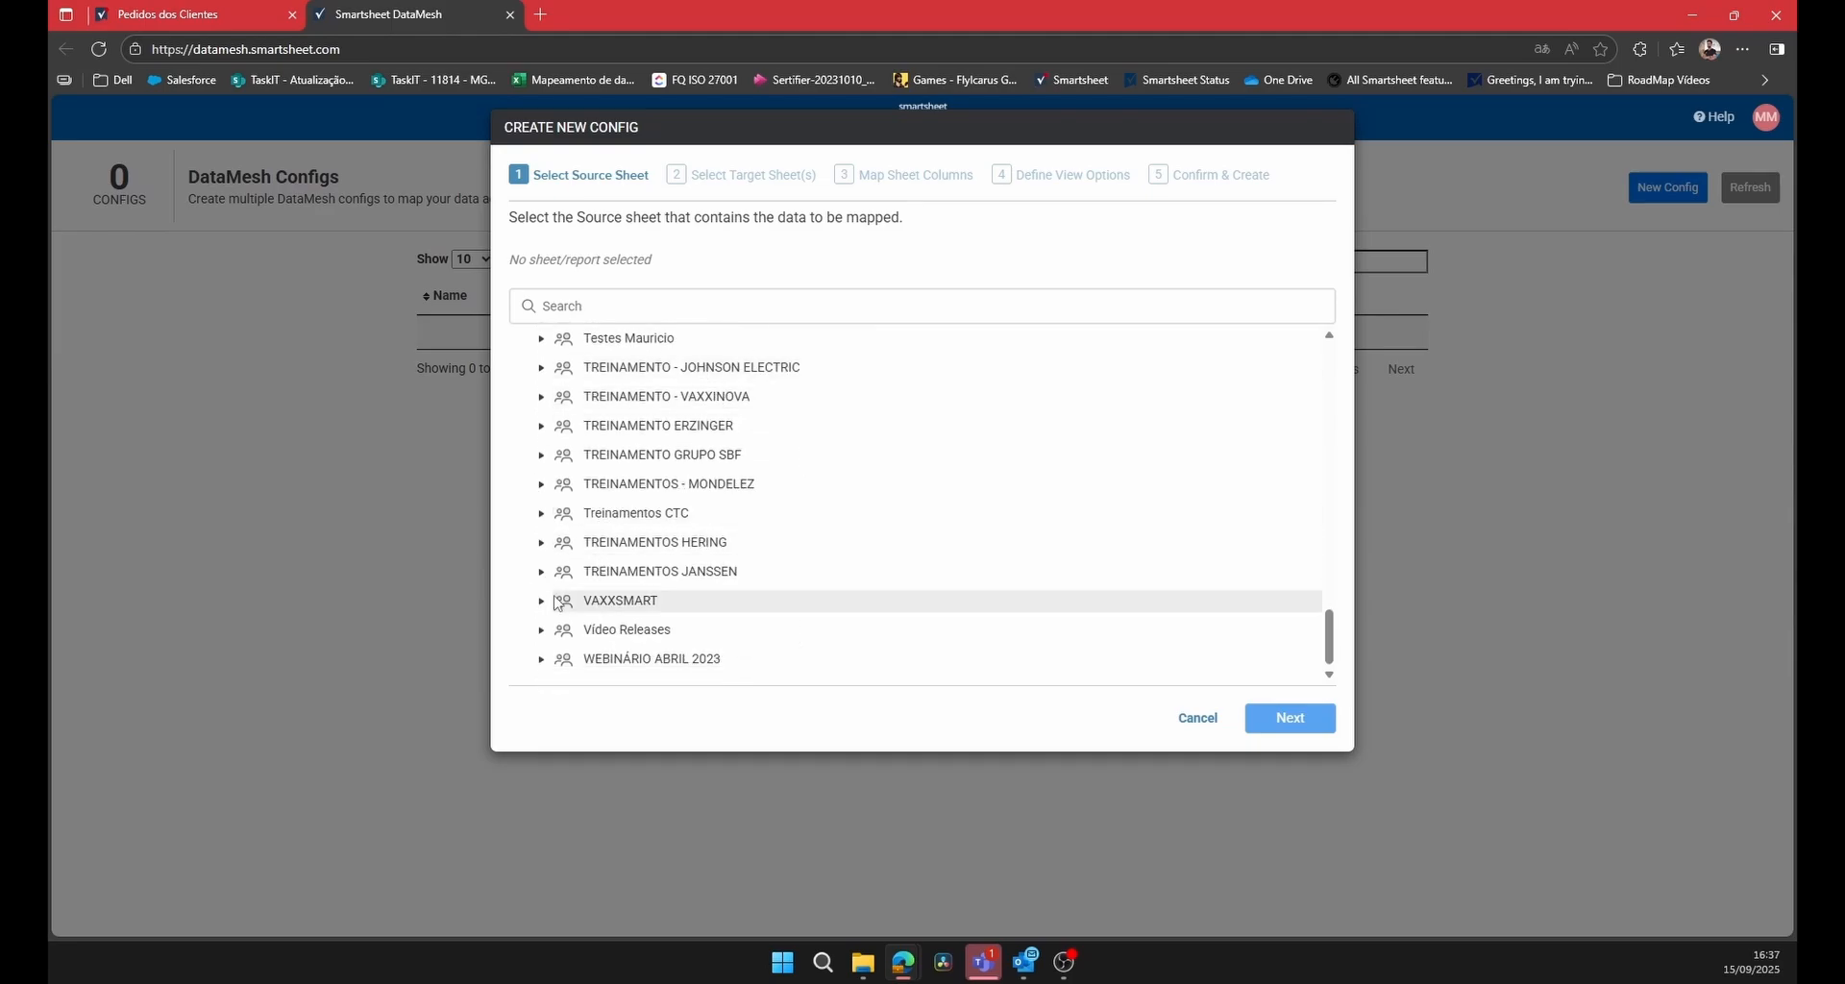
click(541, 629)
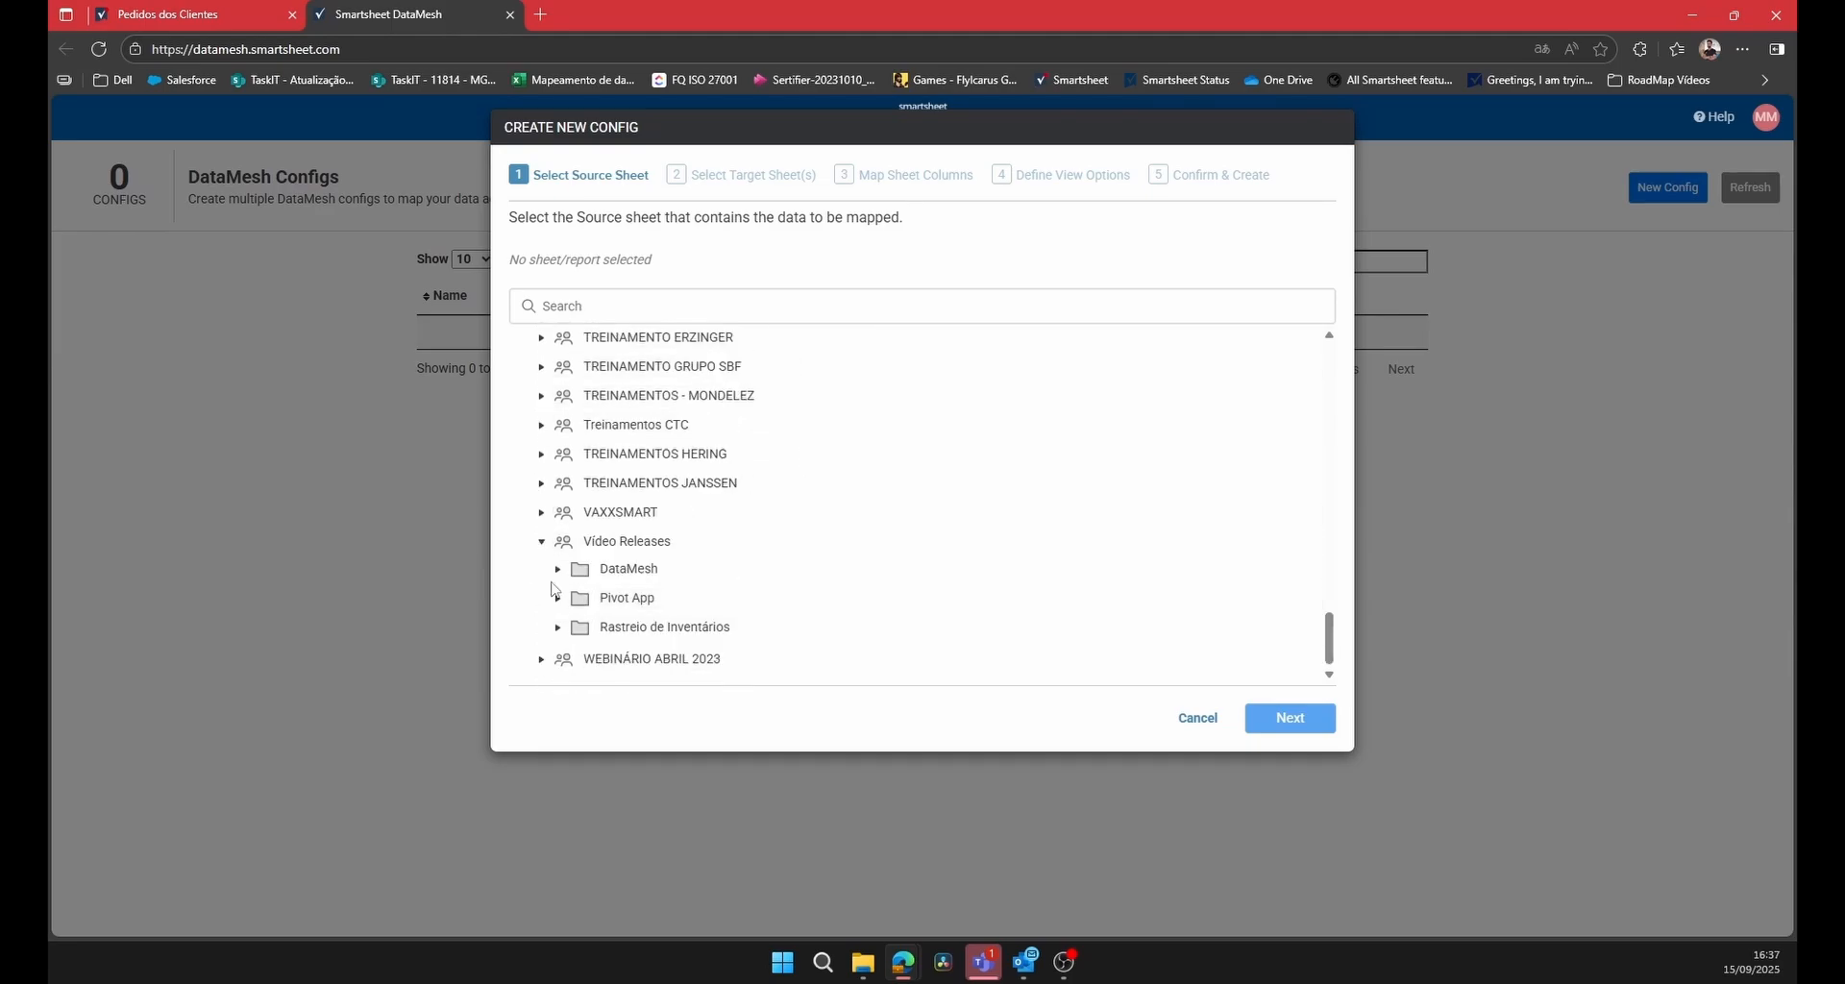
click(793, 569)
click(679, 602)
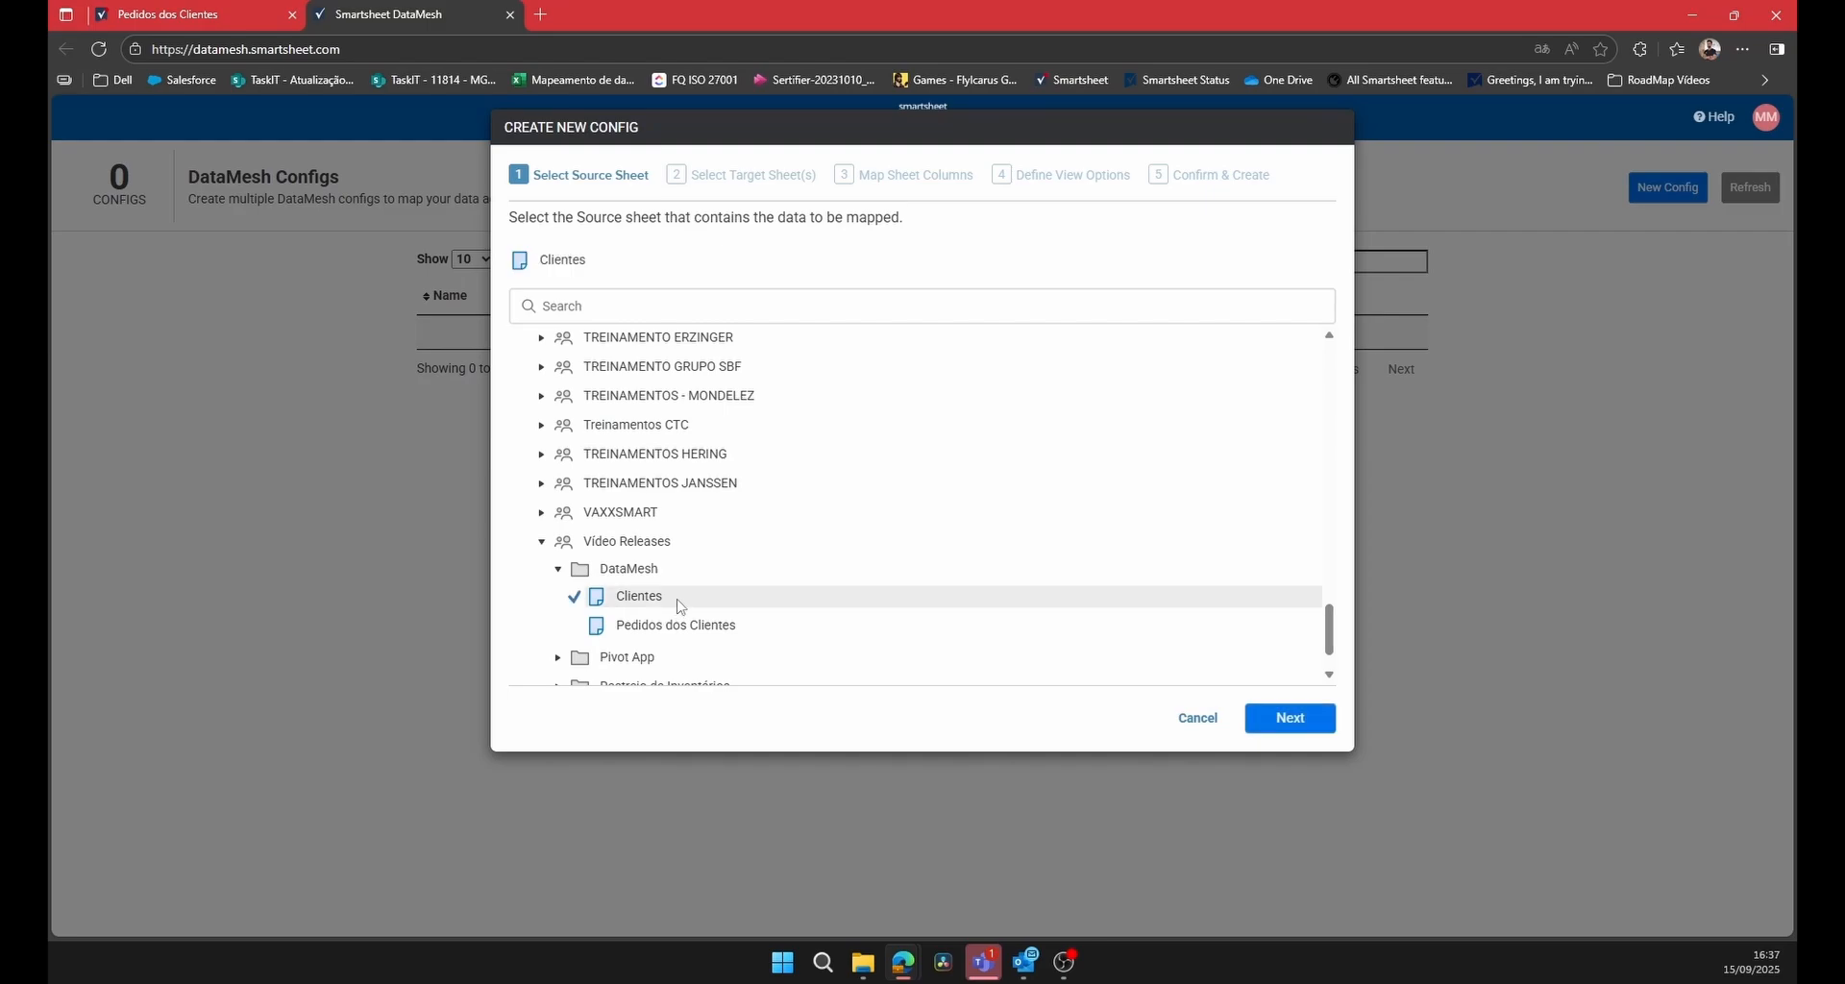
click(1291, 717)
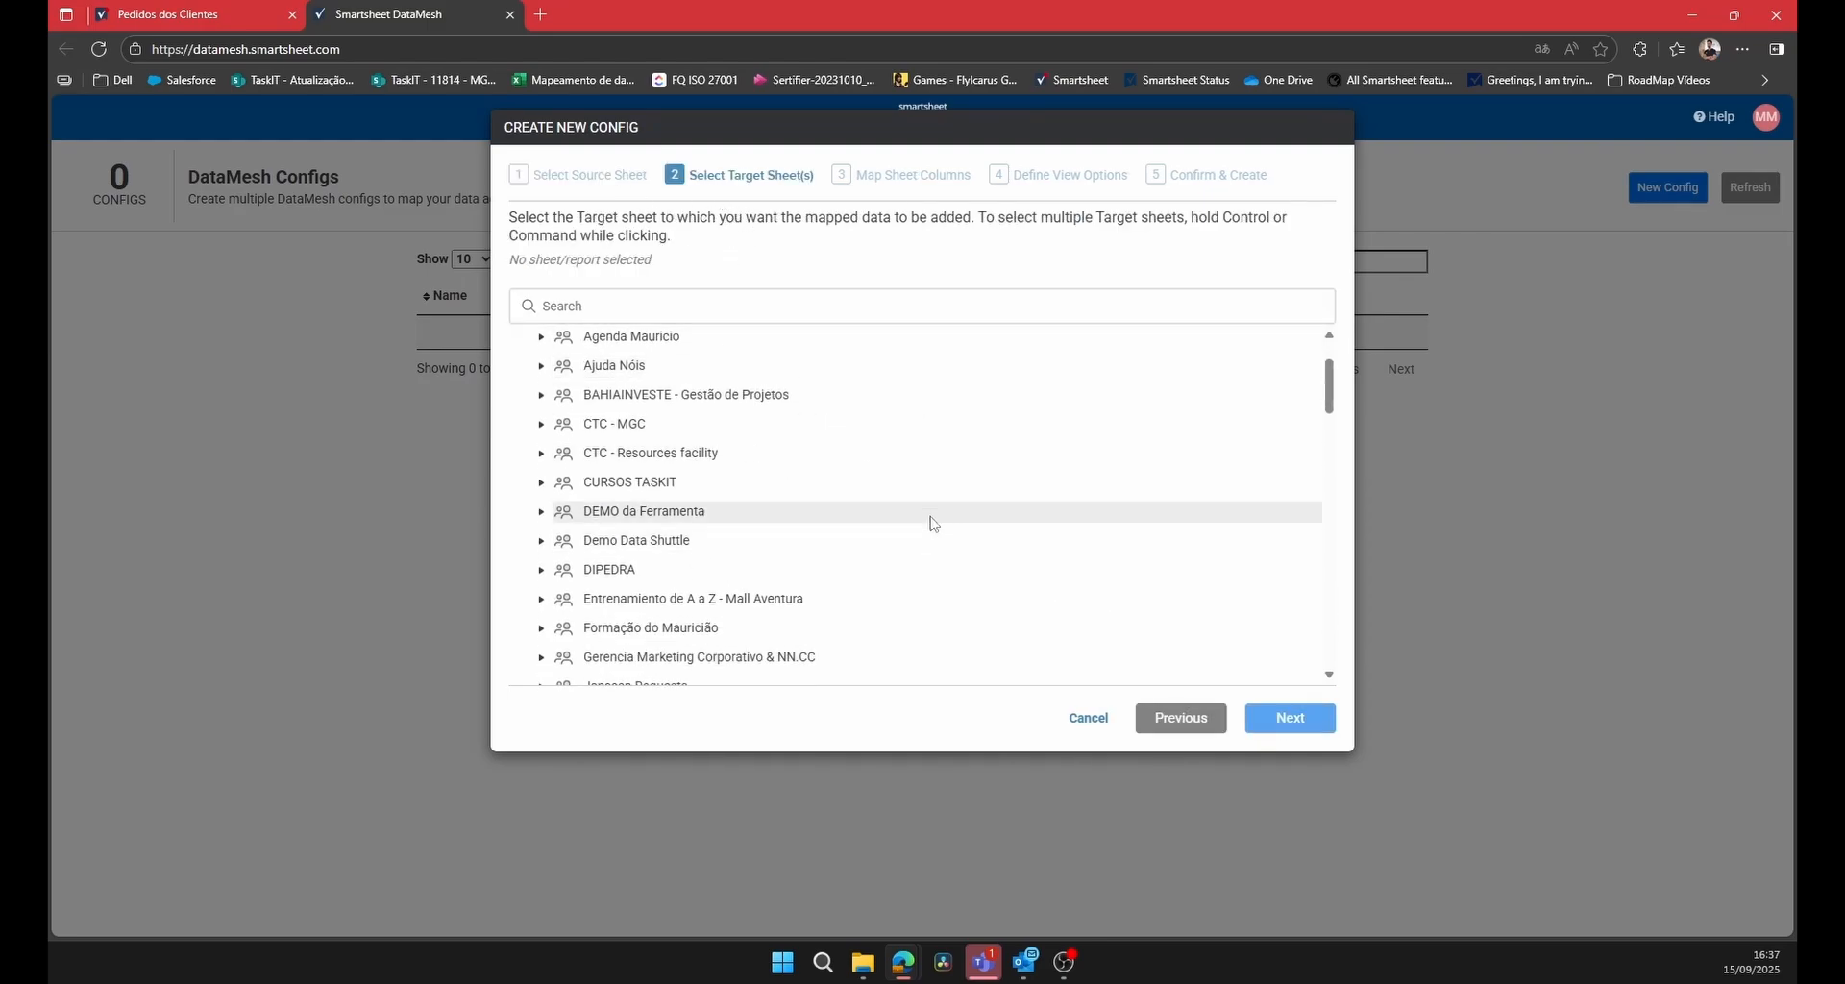
Choose the Pedidos dos Clientes sheet from Vídeo Releases > DataMesh as the target and proceed to column mapping.
scroll(927, 529, down, 15)
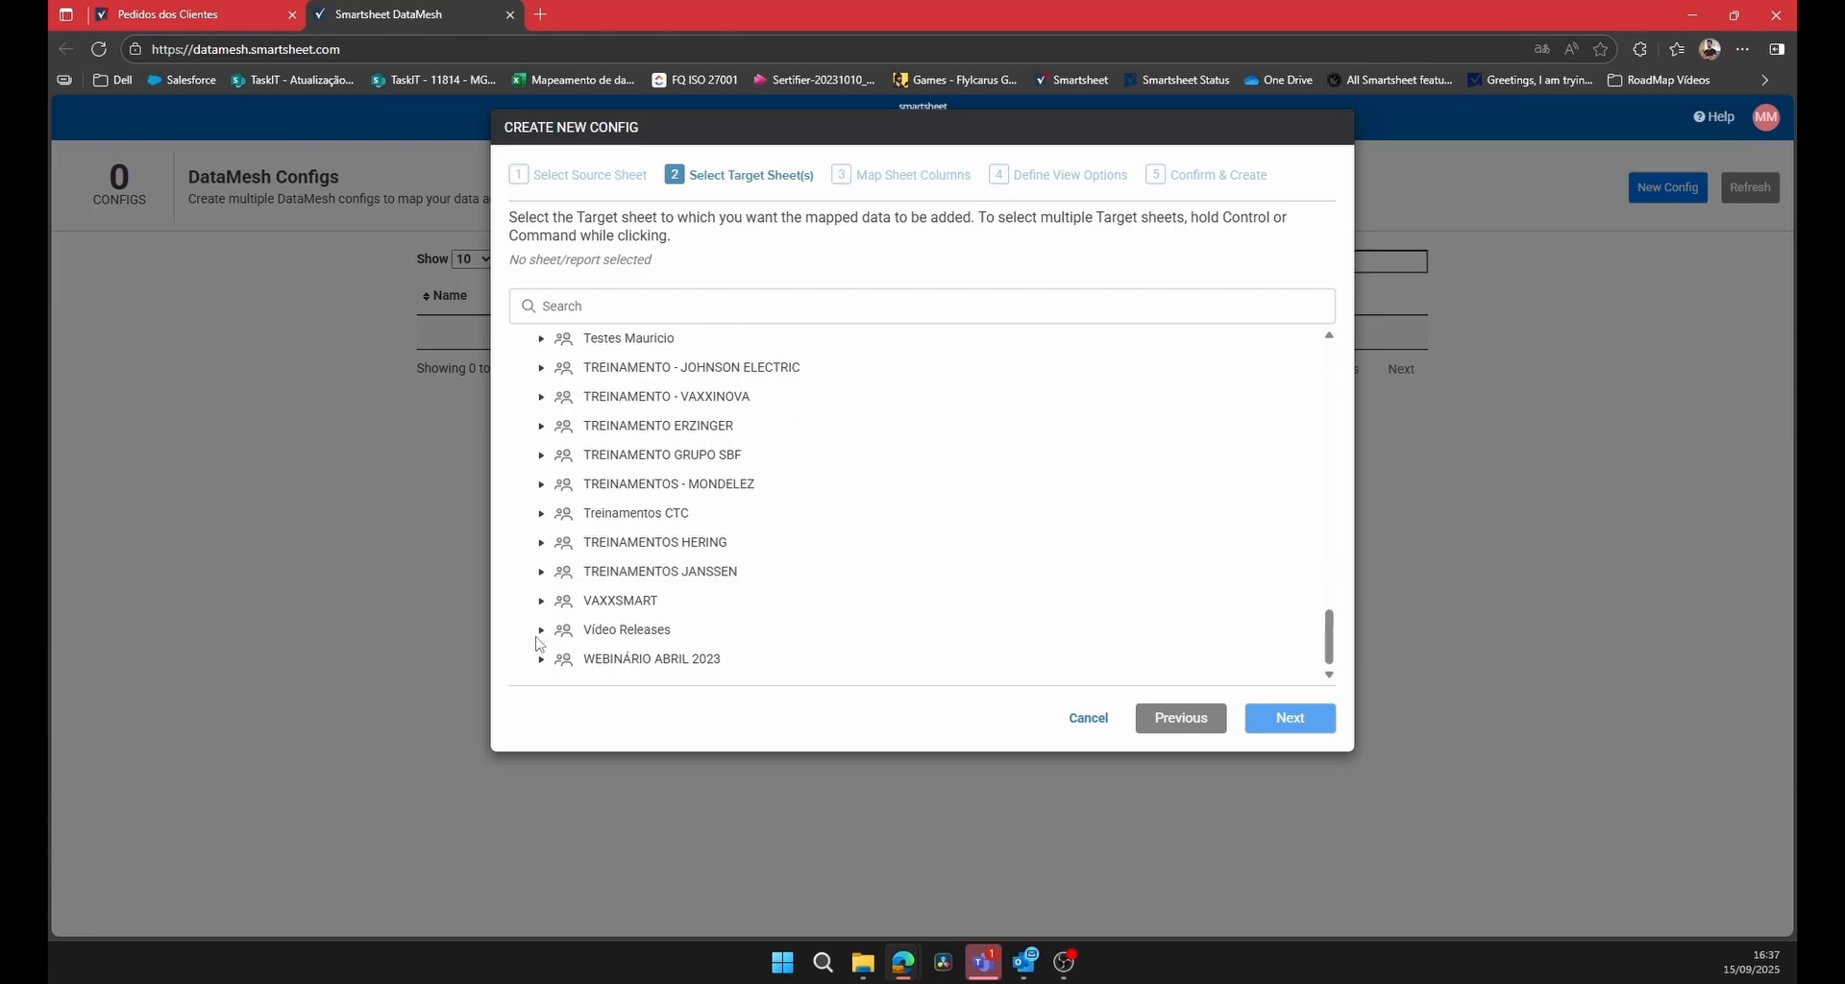
click(541, 629)
scroll(731, 576, down, 1)
click(558, 569)
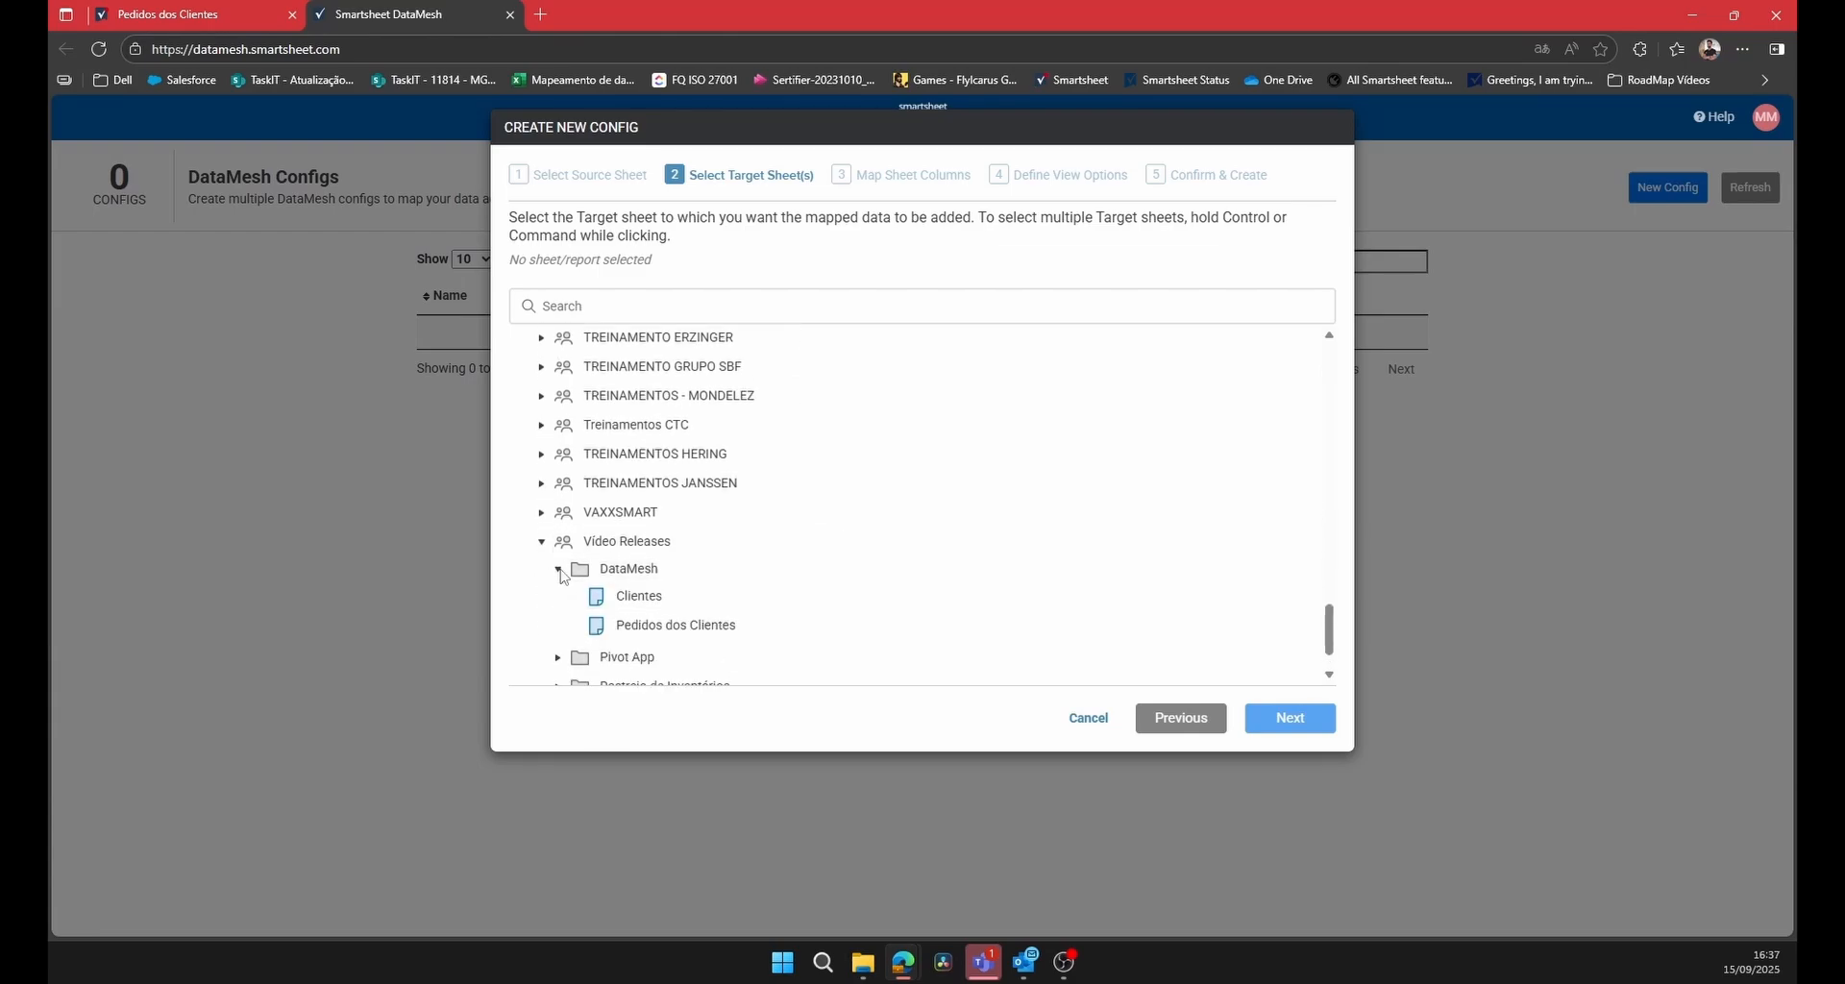
click(676, 625)
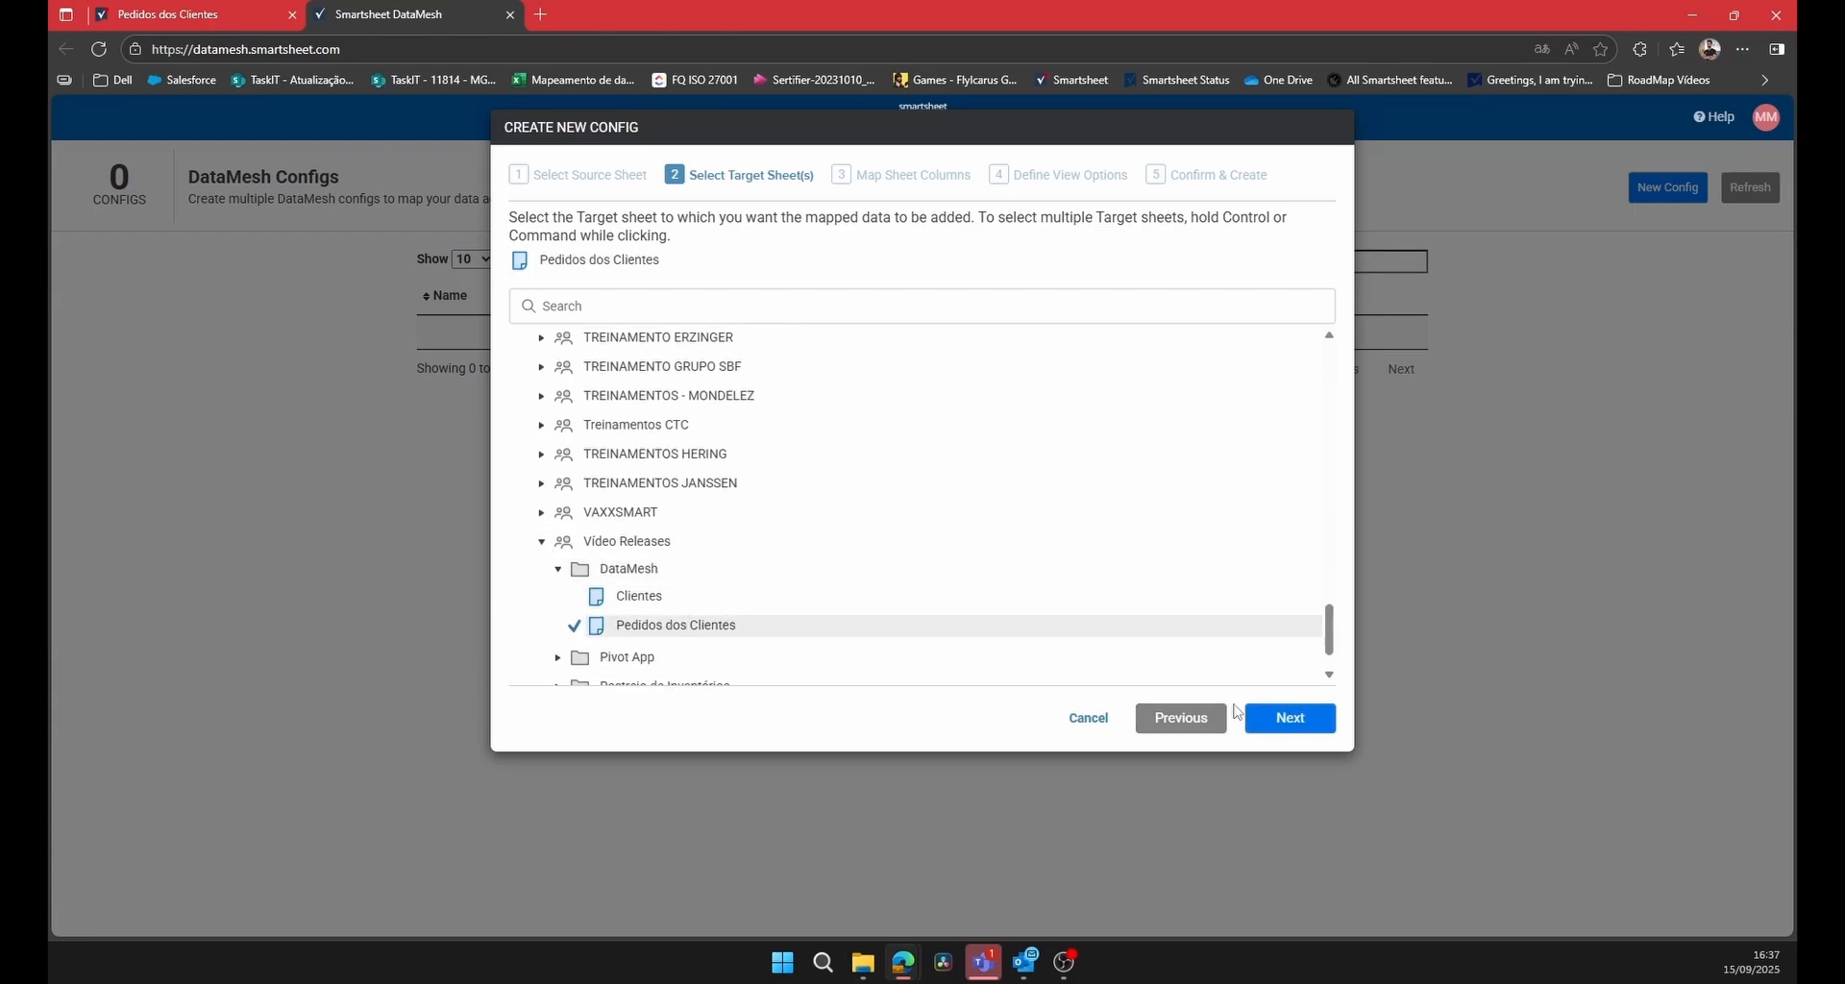
click(1292, 717)
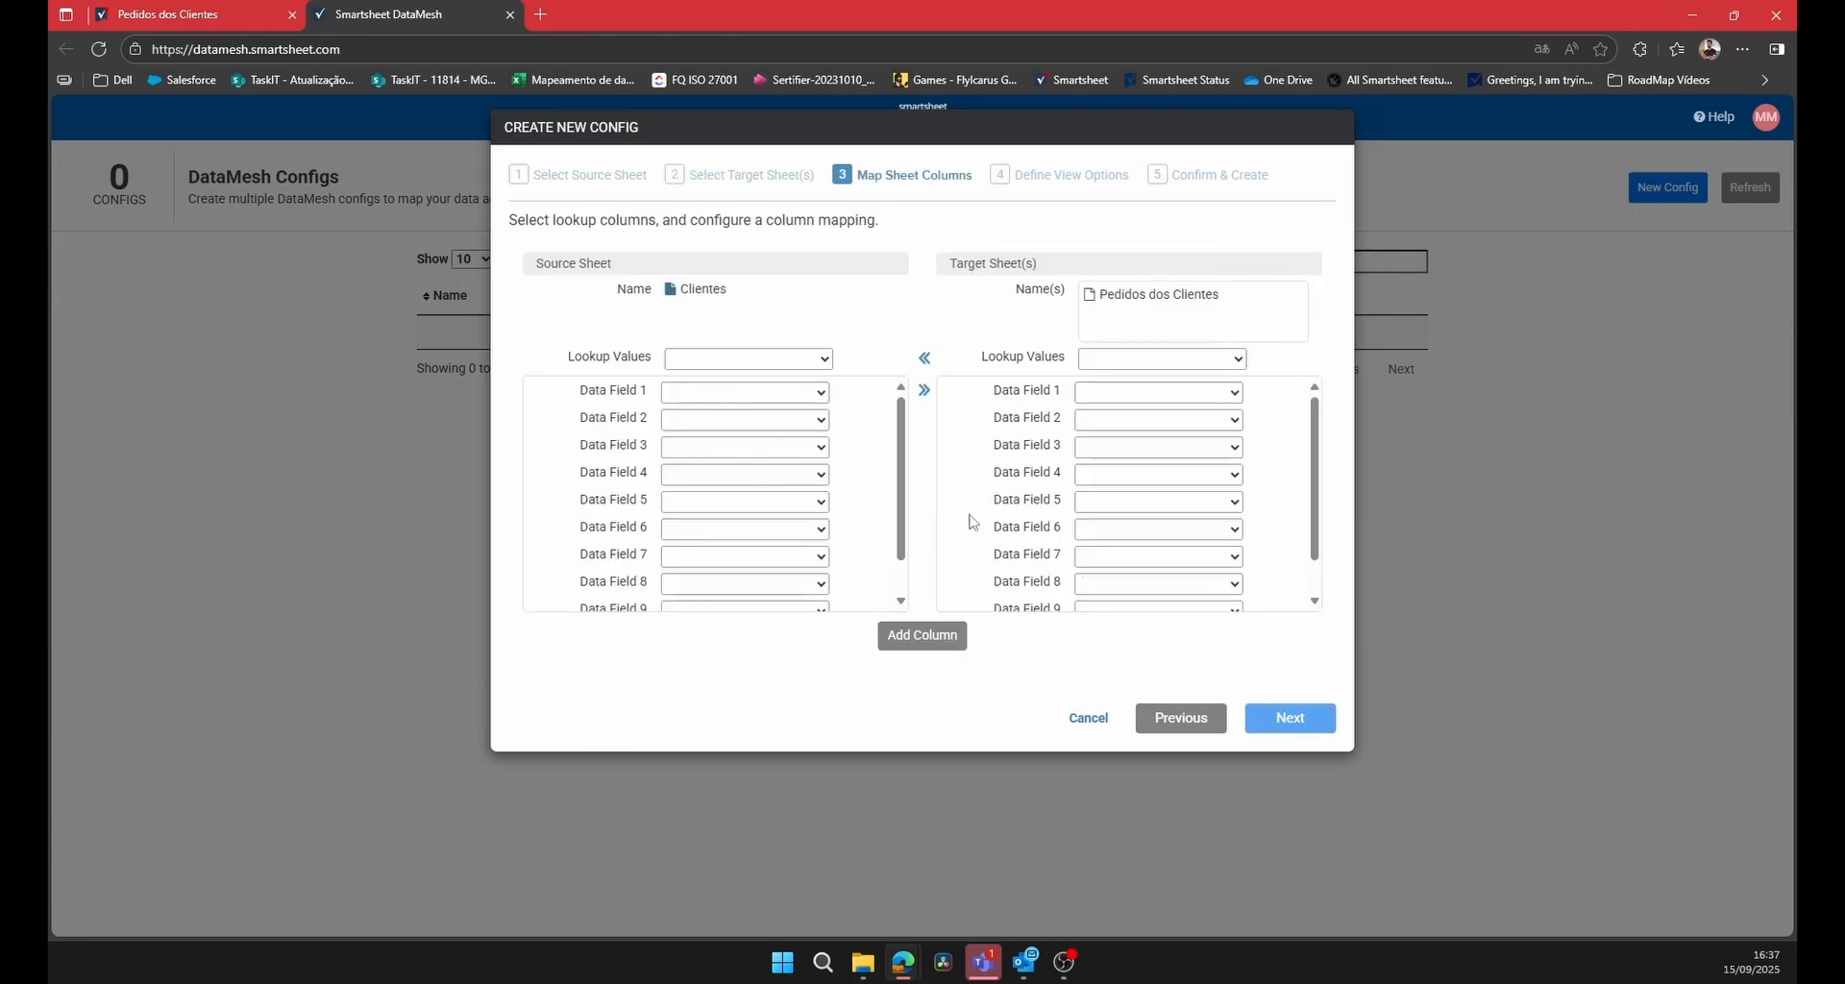
Set the lookup values to Cliente ID for the source sheet and ID da conta for the target sheet.
click(828, 359)
click(828, 332)
click(826, 361)
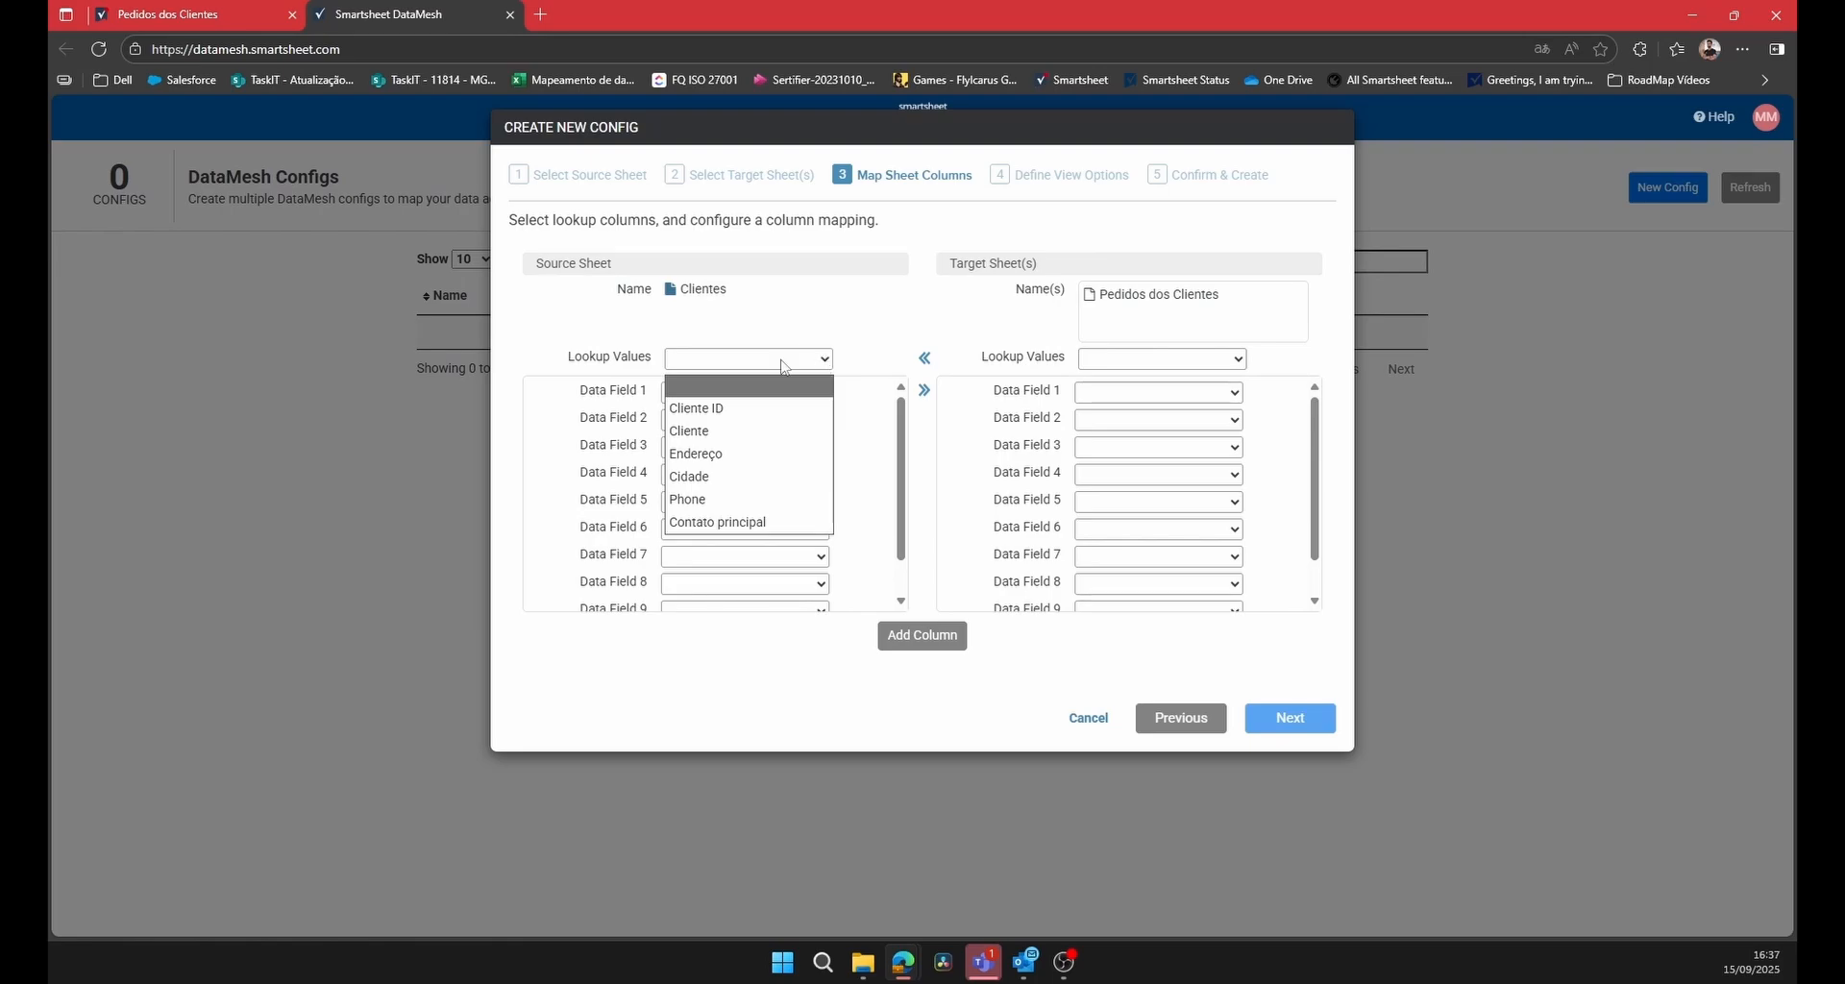
click(733, 409)
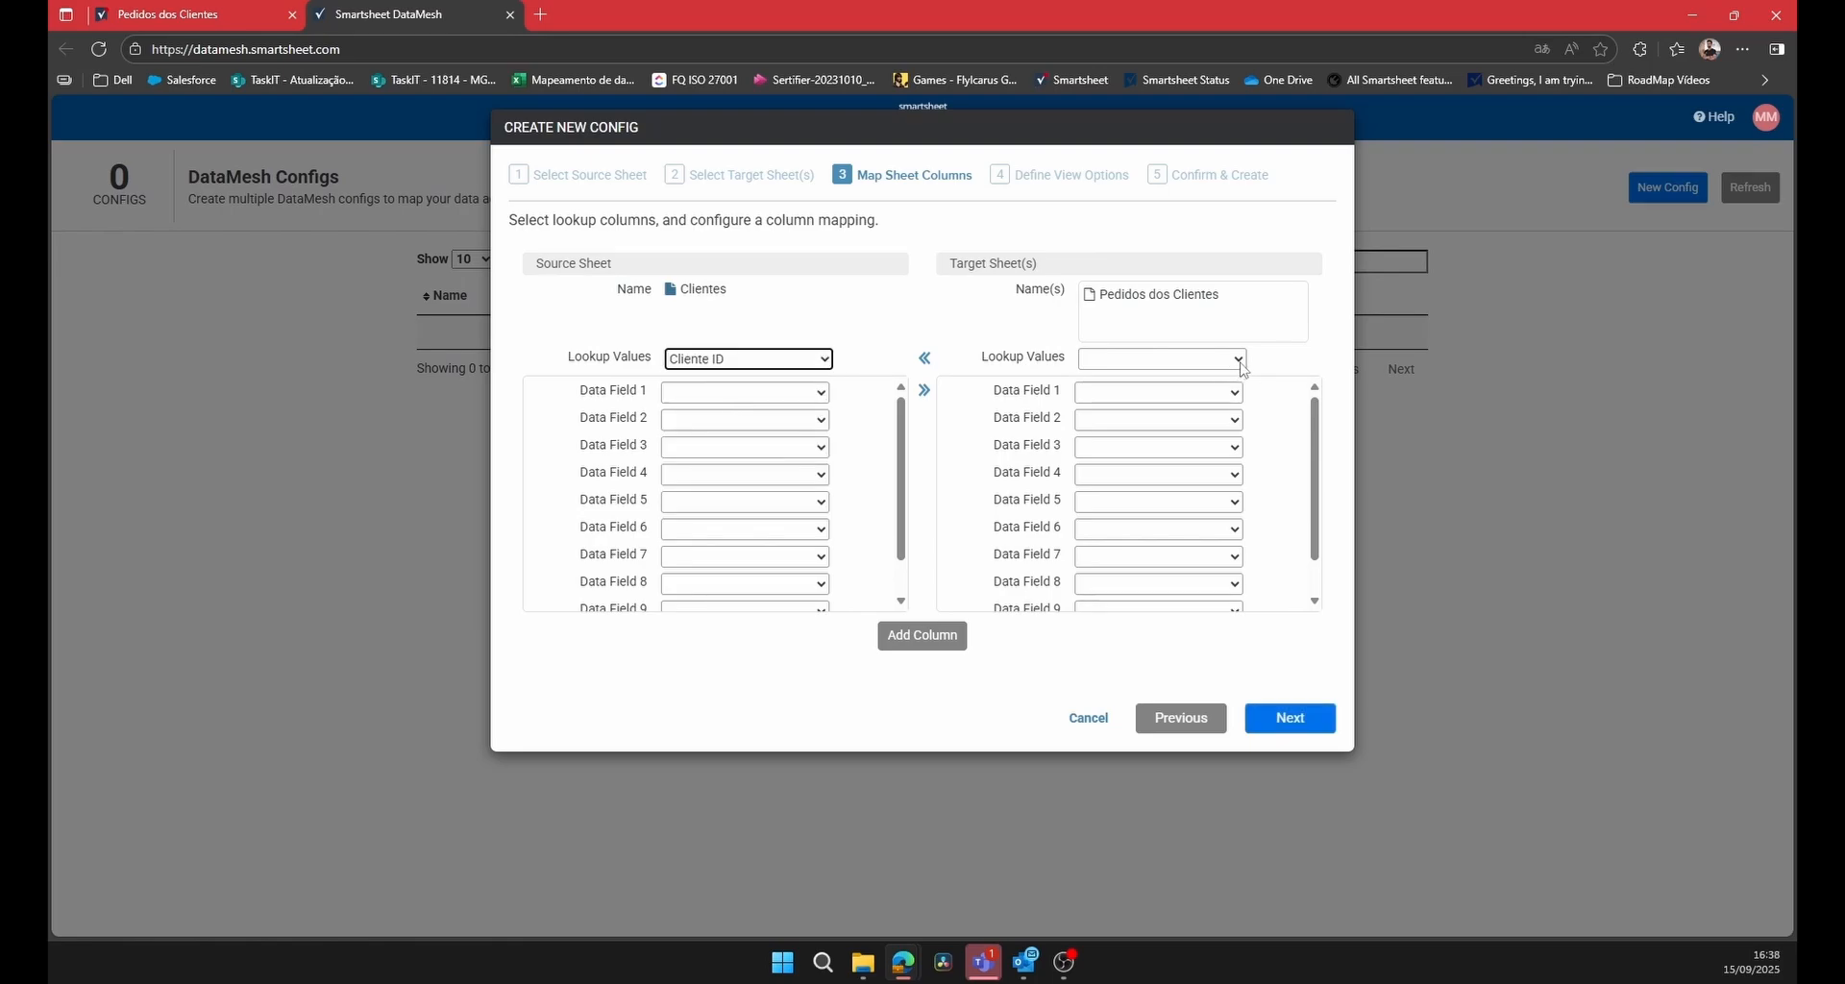
click(1242, 366)
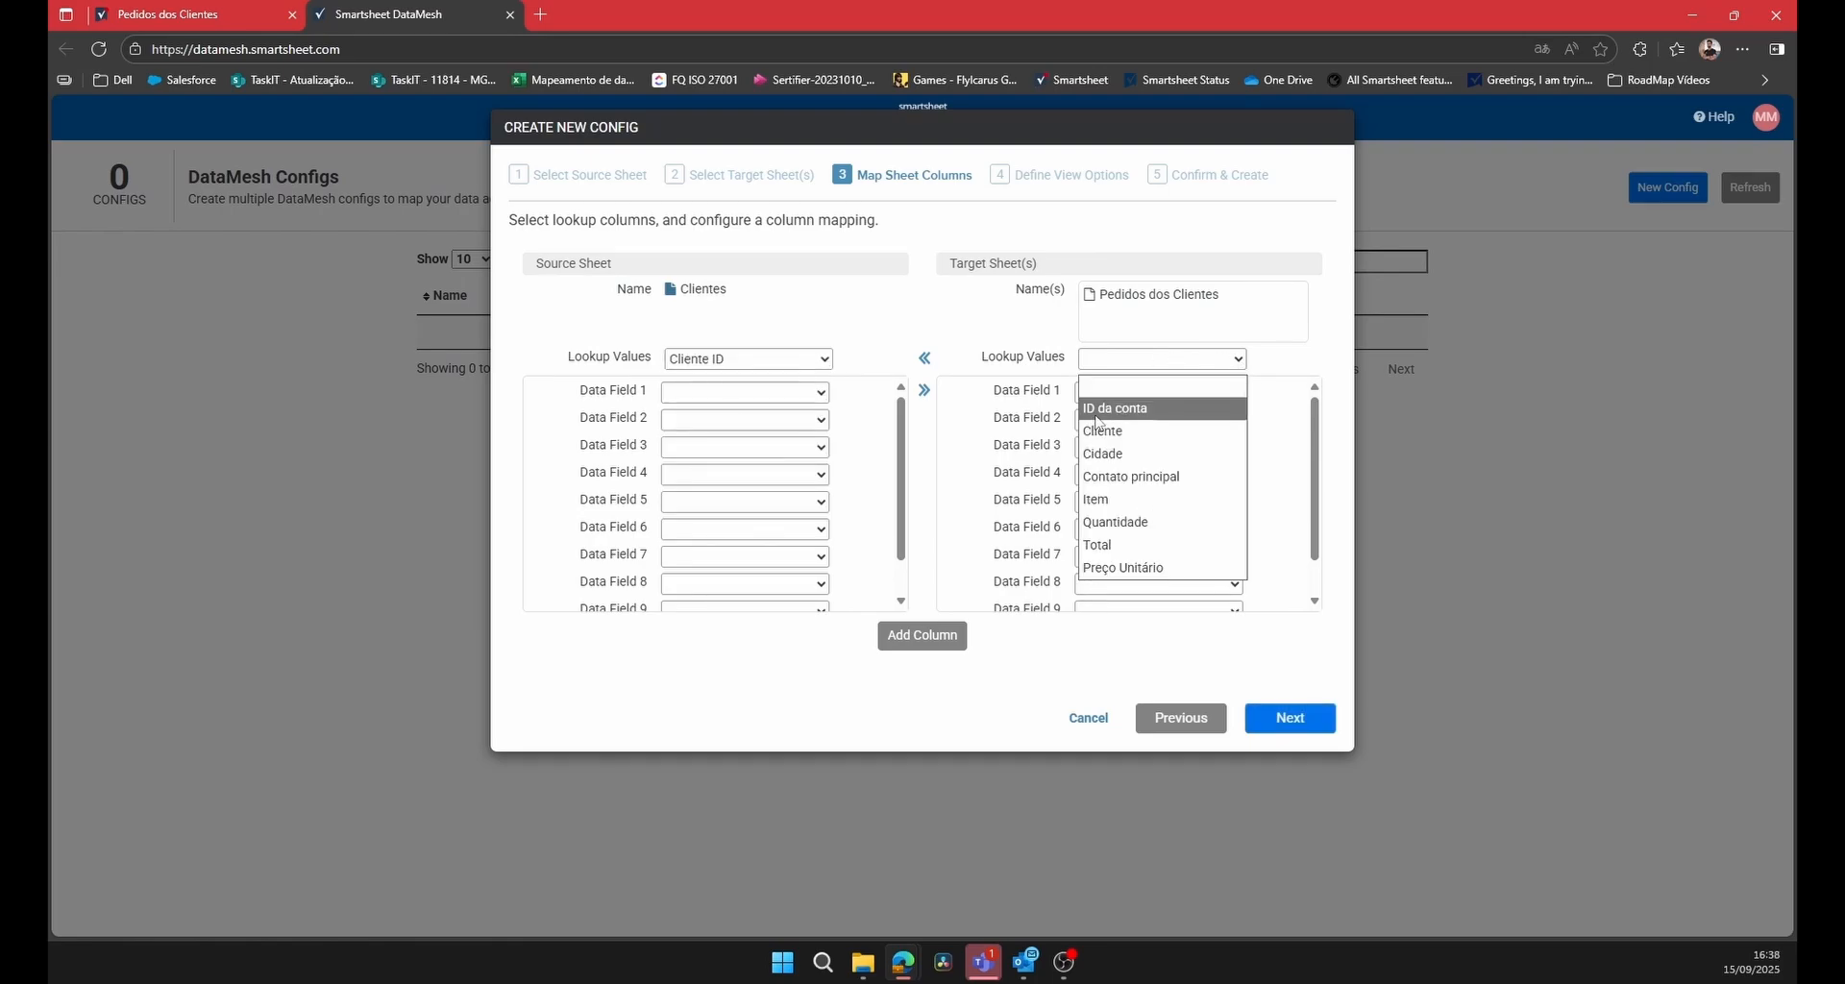
click(1142, 409)
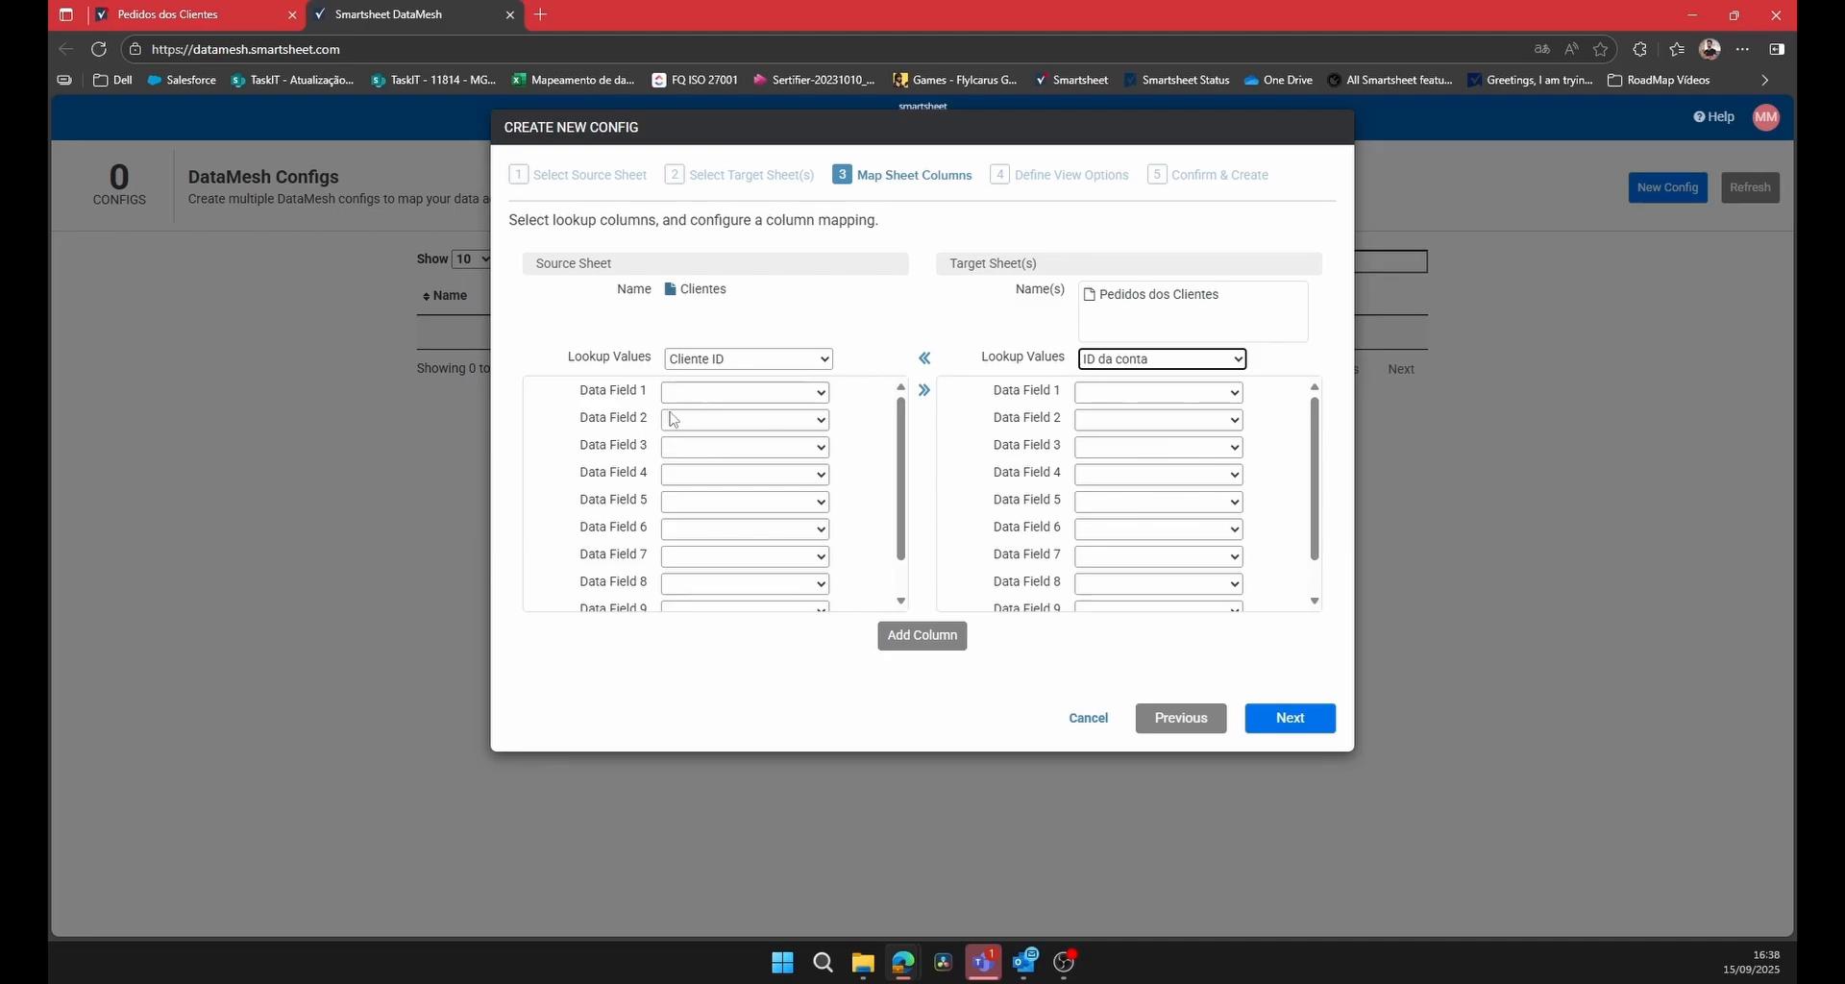
Map data field 1 from Cliente to Cliente and data field 2 from Cidade to Cidade.
click(823, 394)
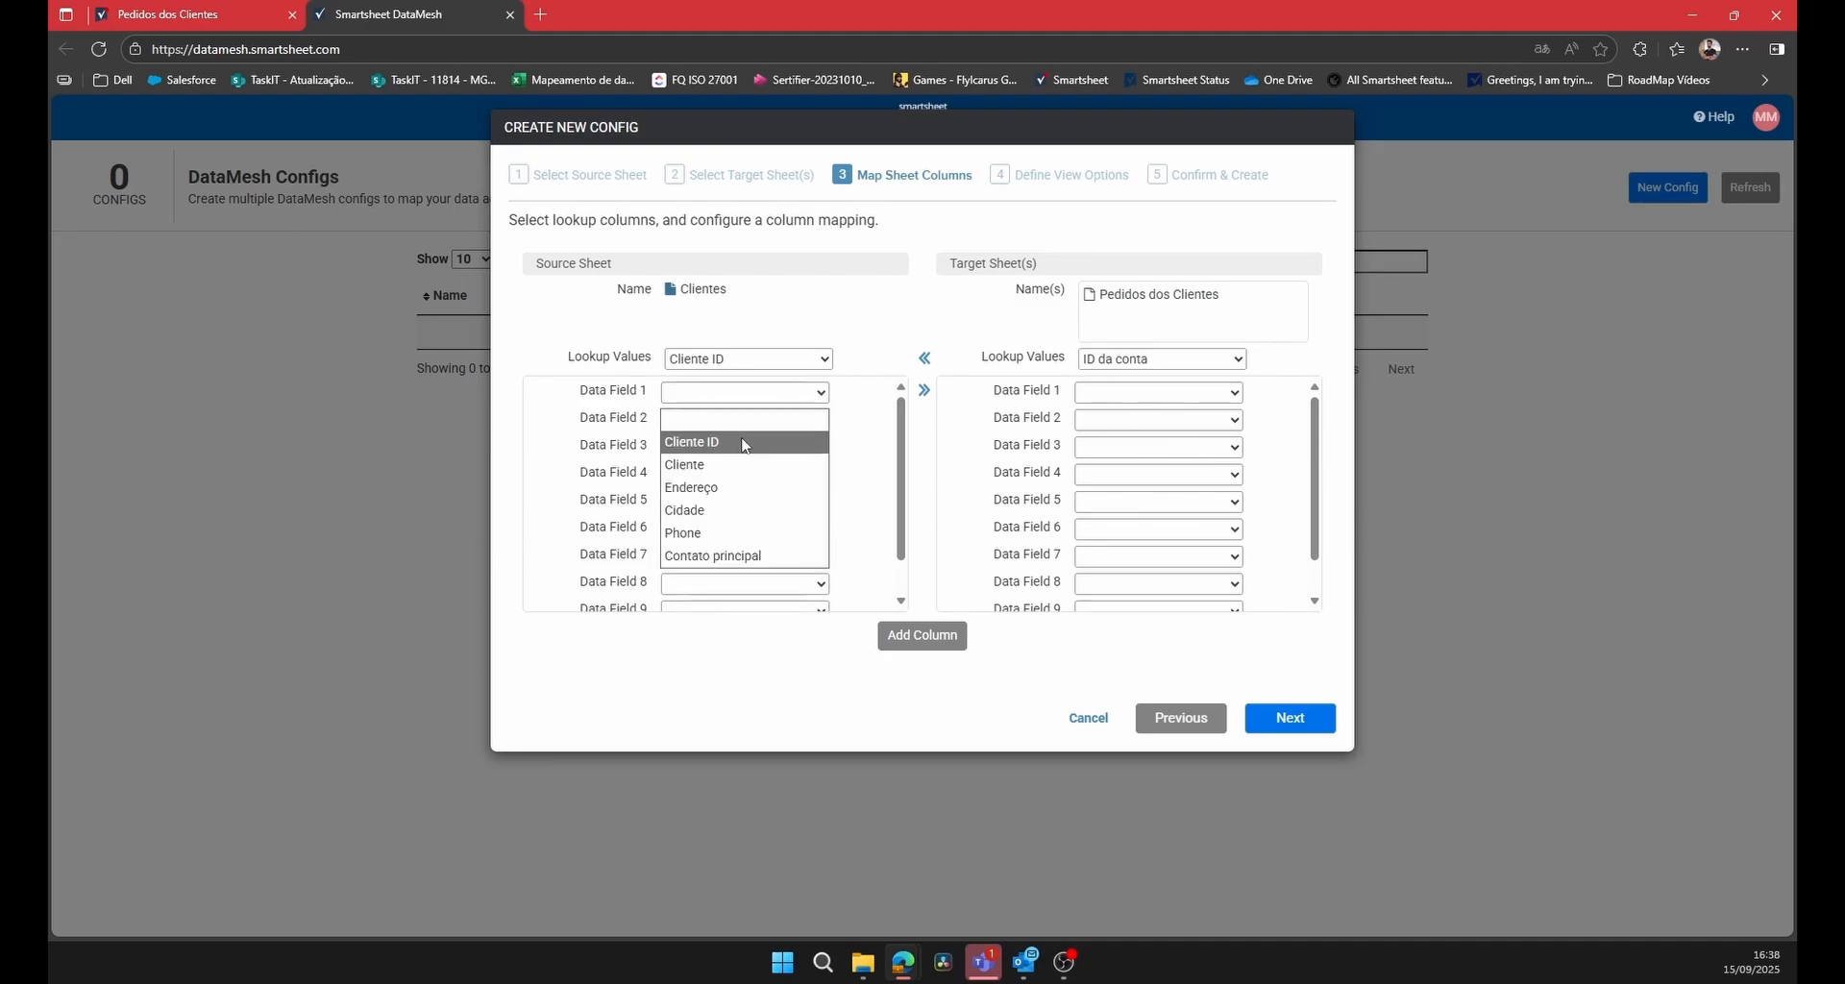
click(731, 465)
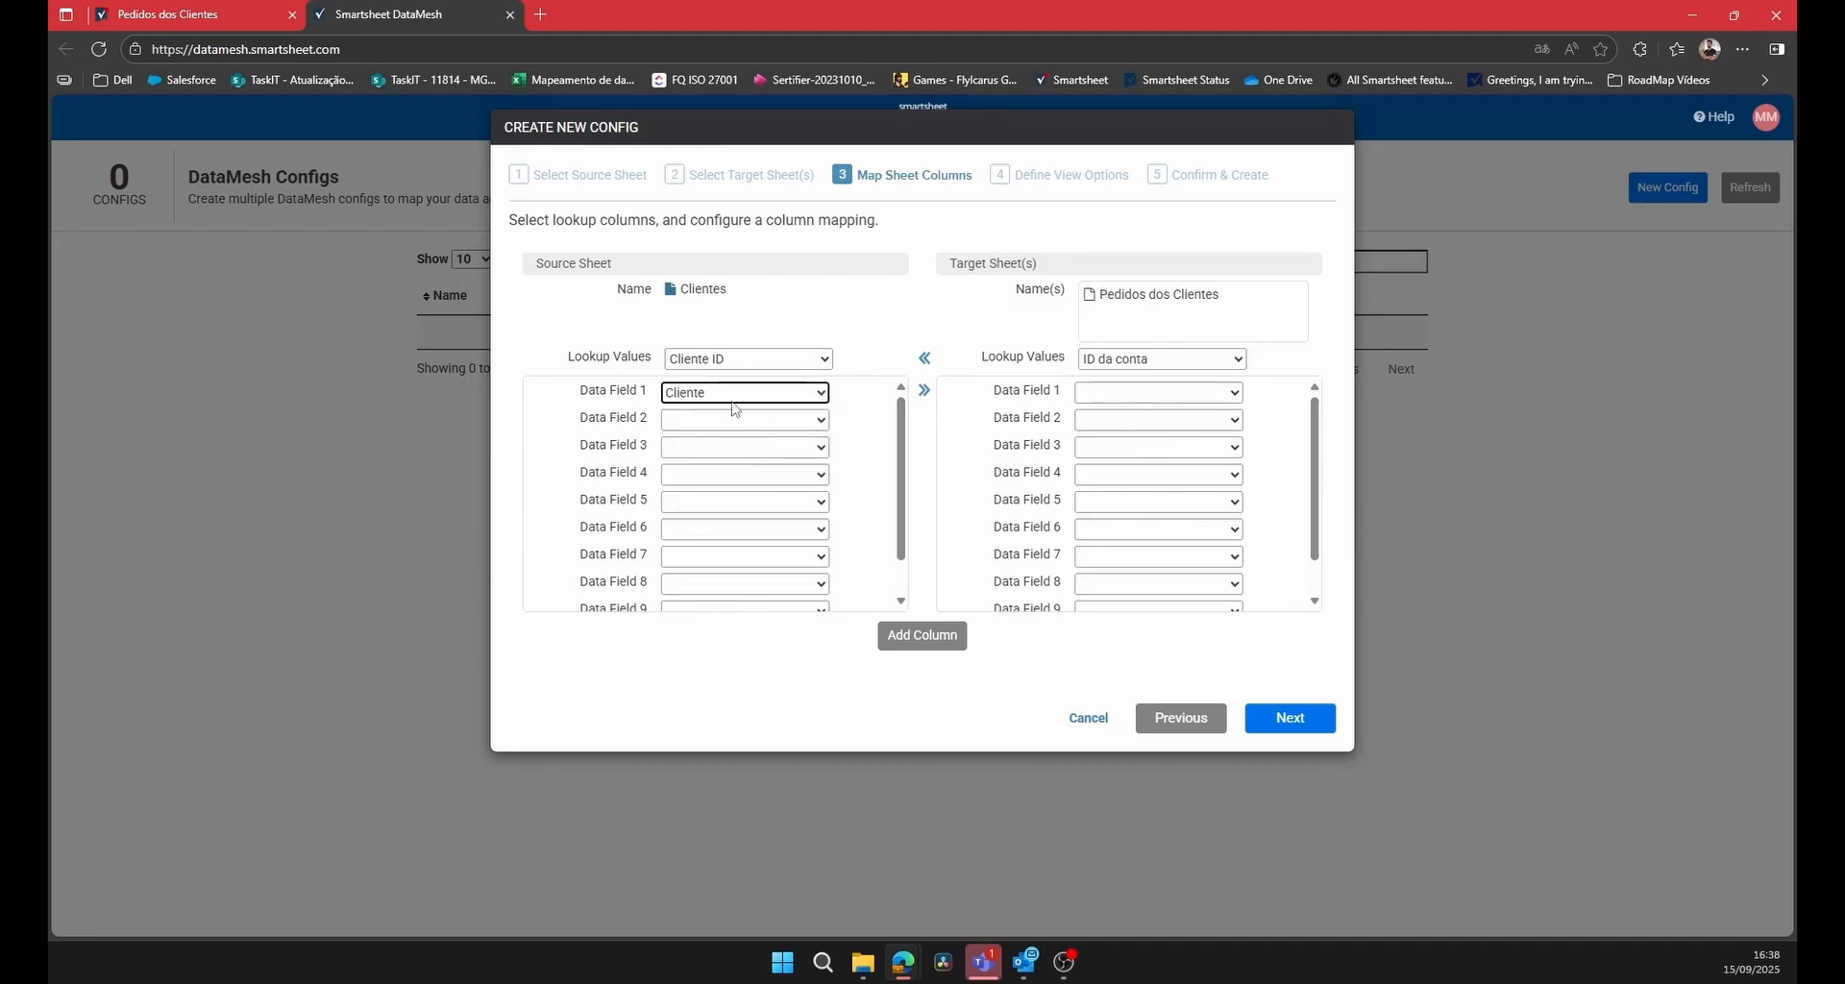
click(1191, 395)
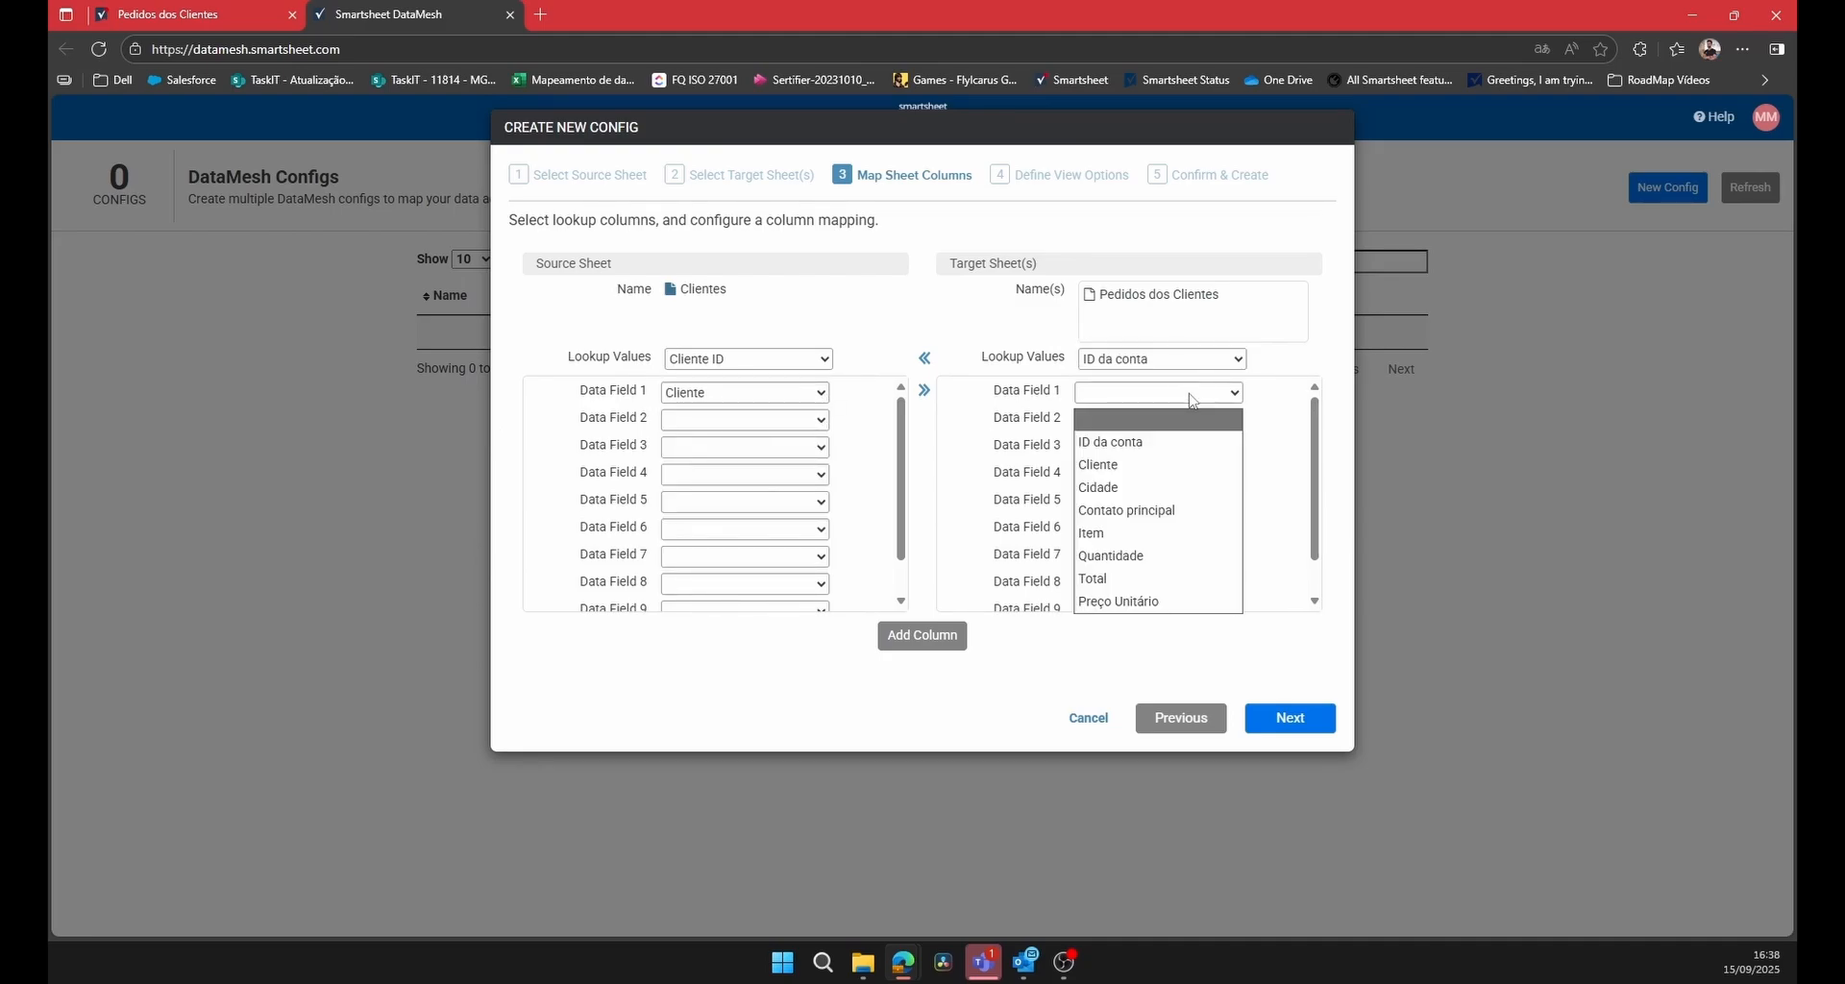
click(1144, 465)
click(822, 423)
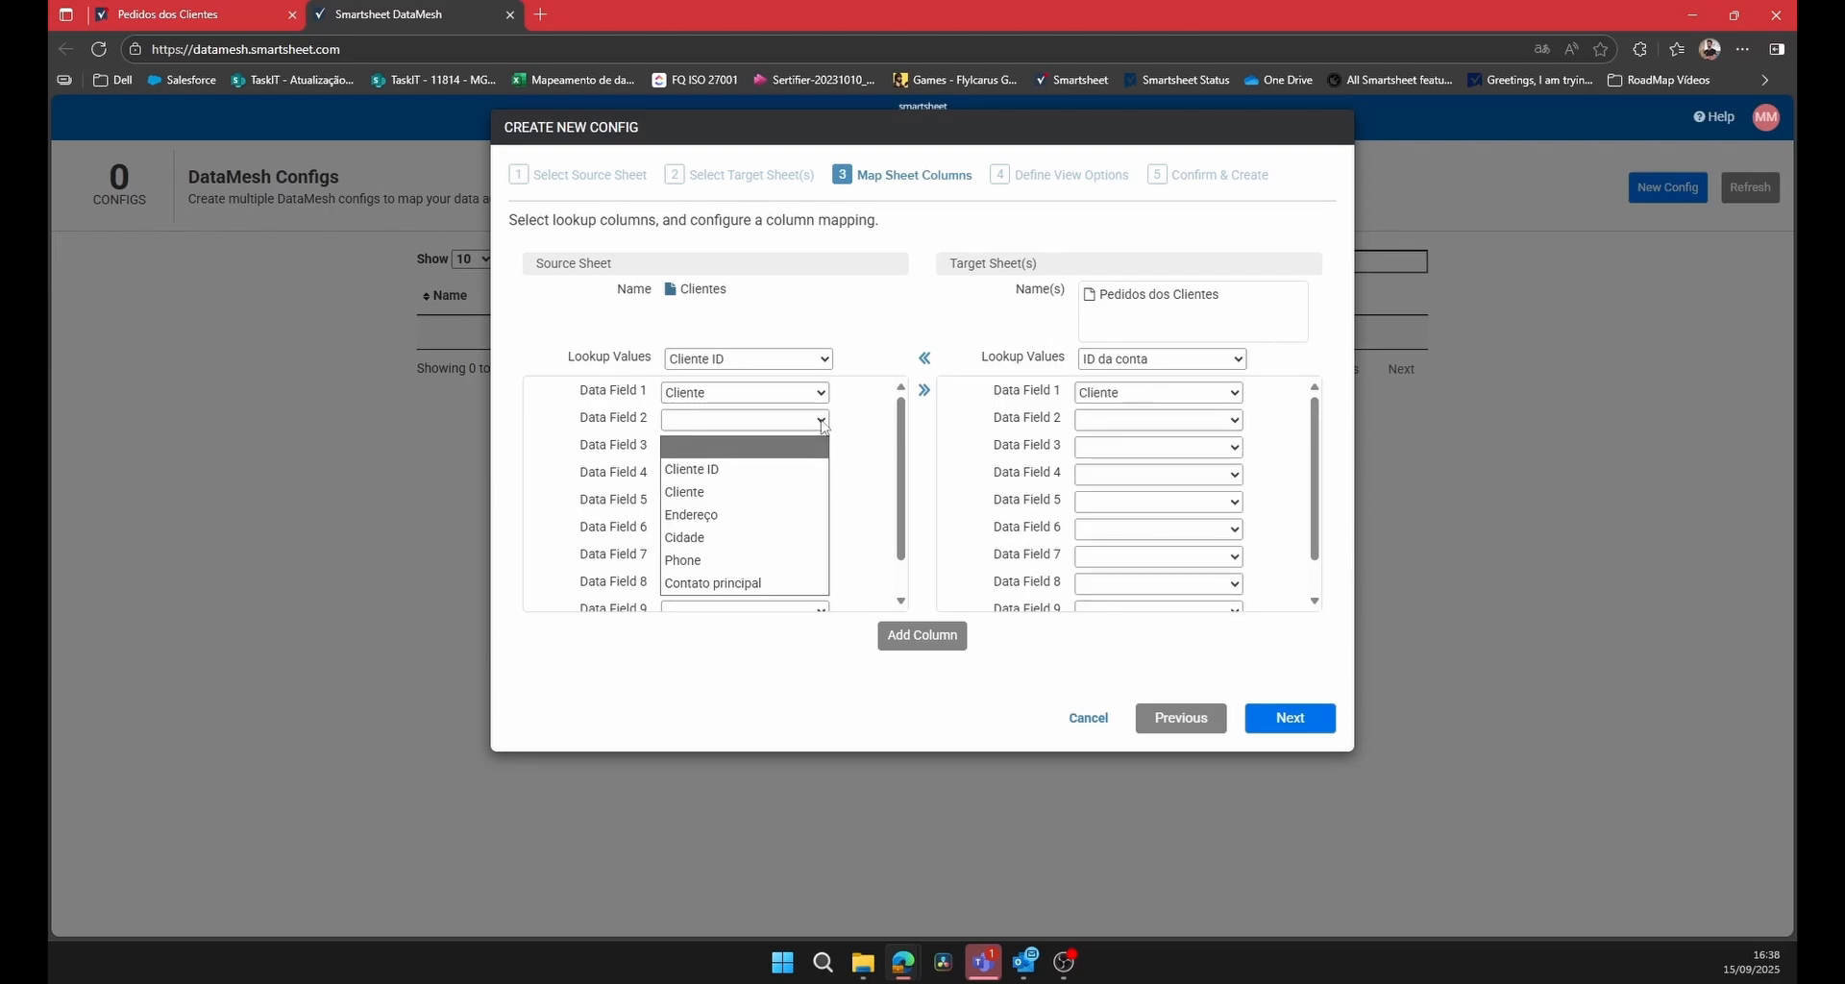
click(706, 538)
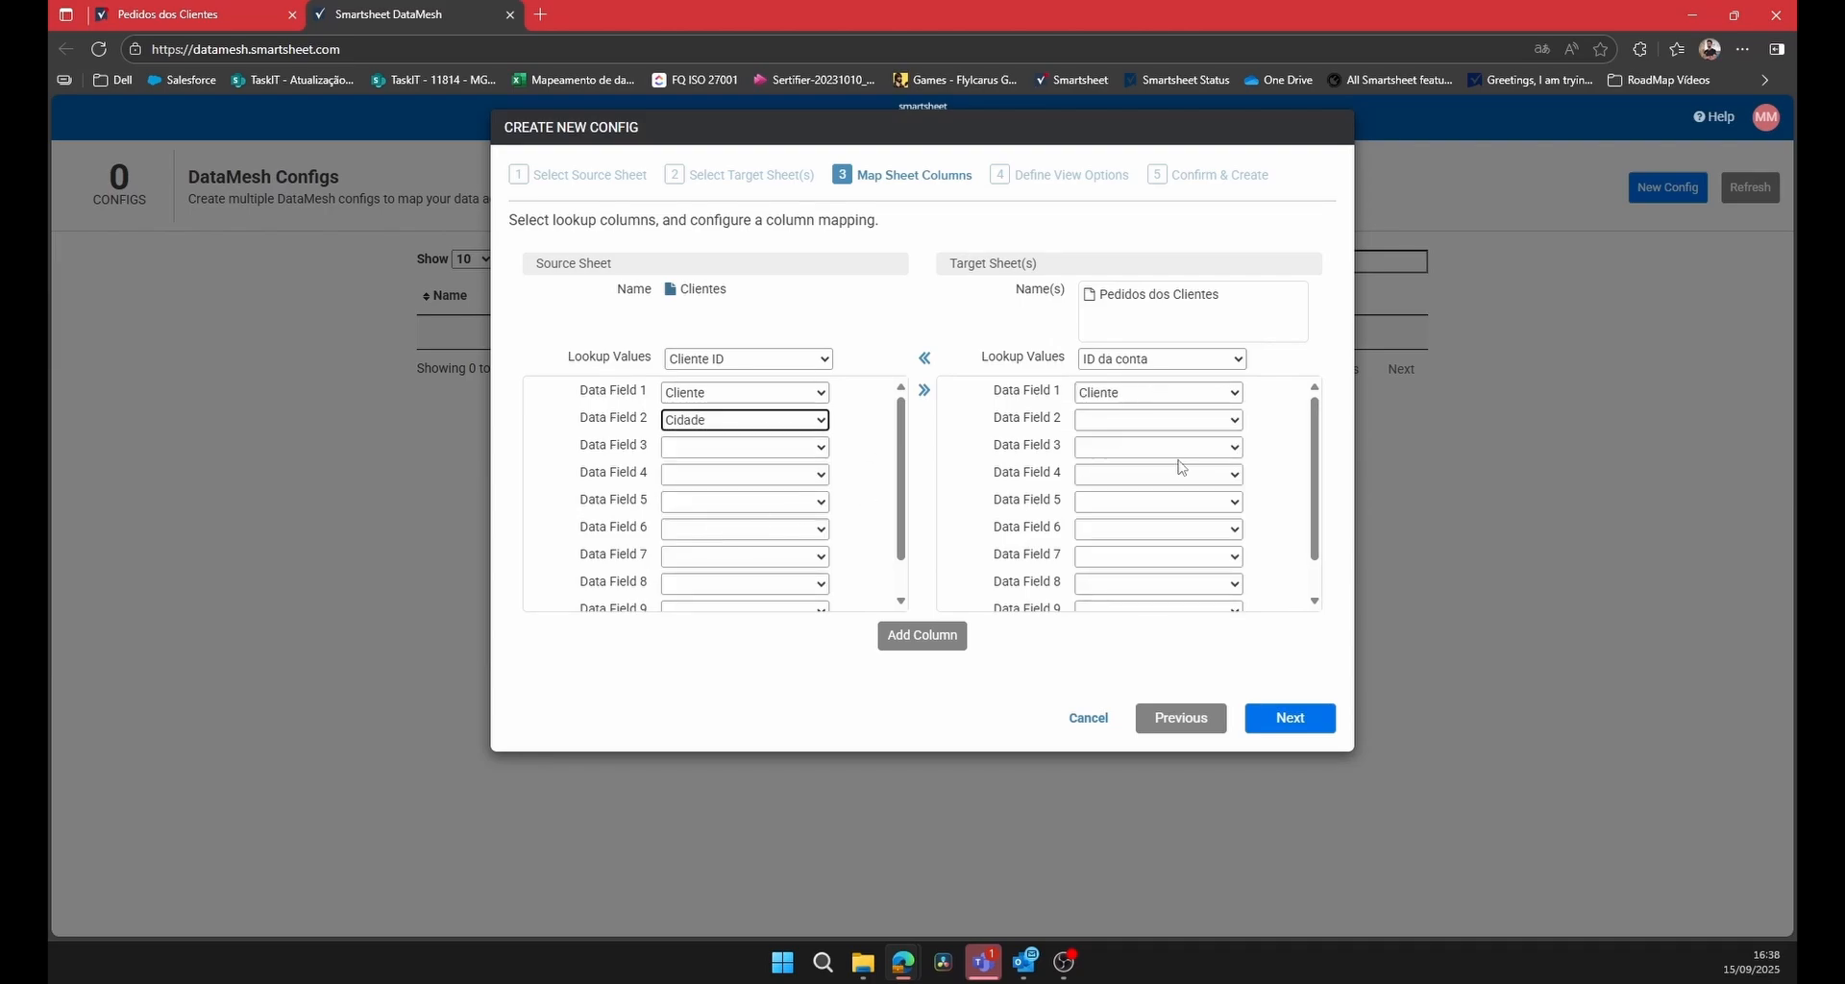
click(1235, 421)
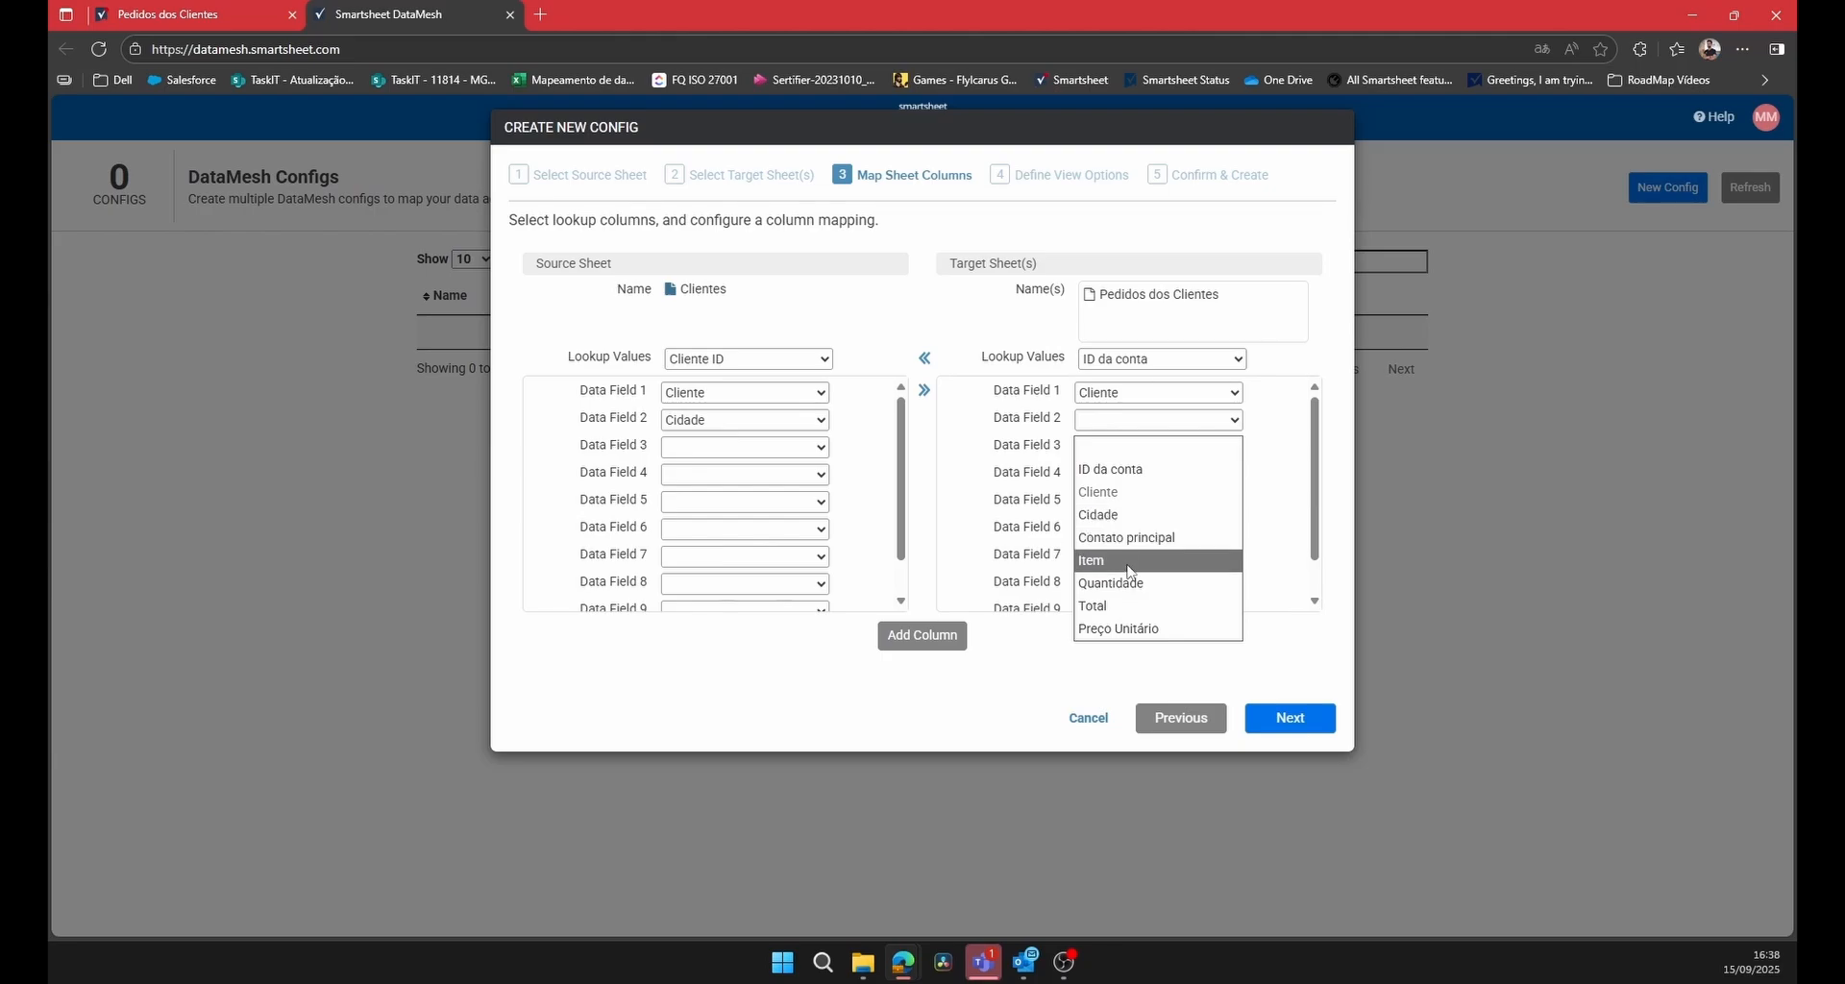
click(1133, 519)
Map data field 3 from Contato principal to Contato principal and proceed to the view options.
click(822, 447)
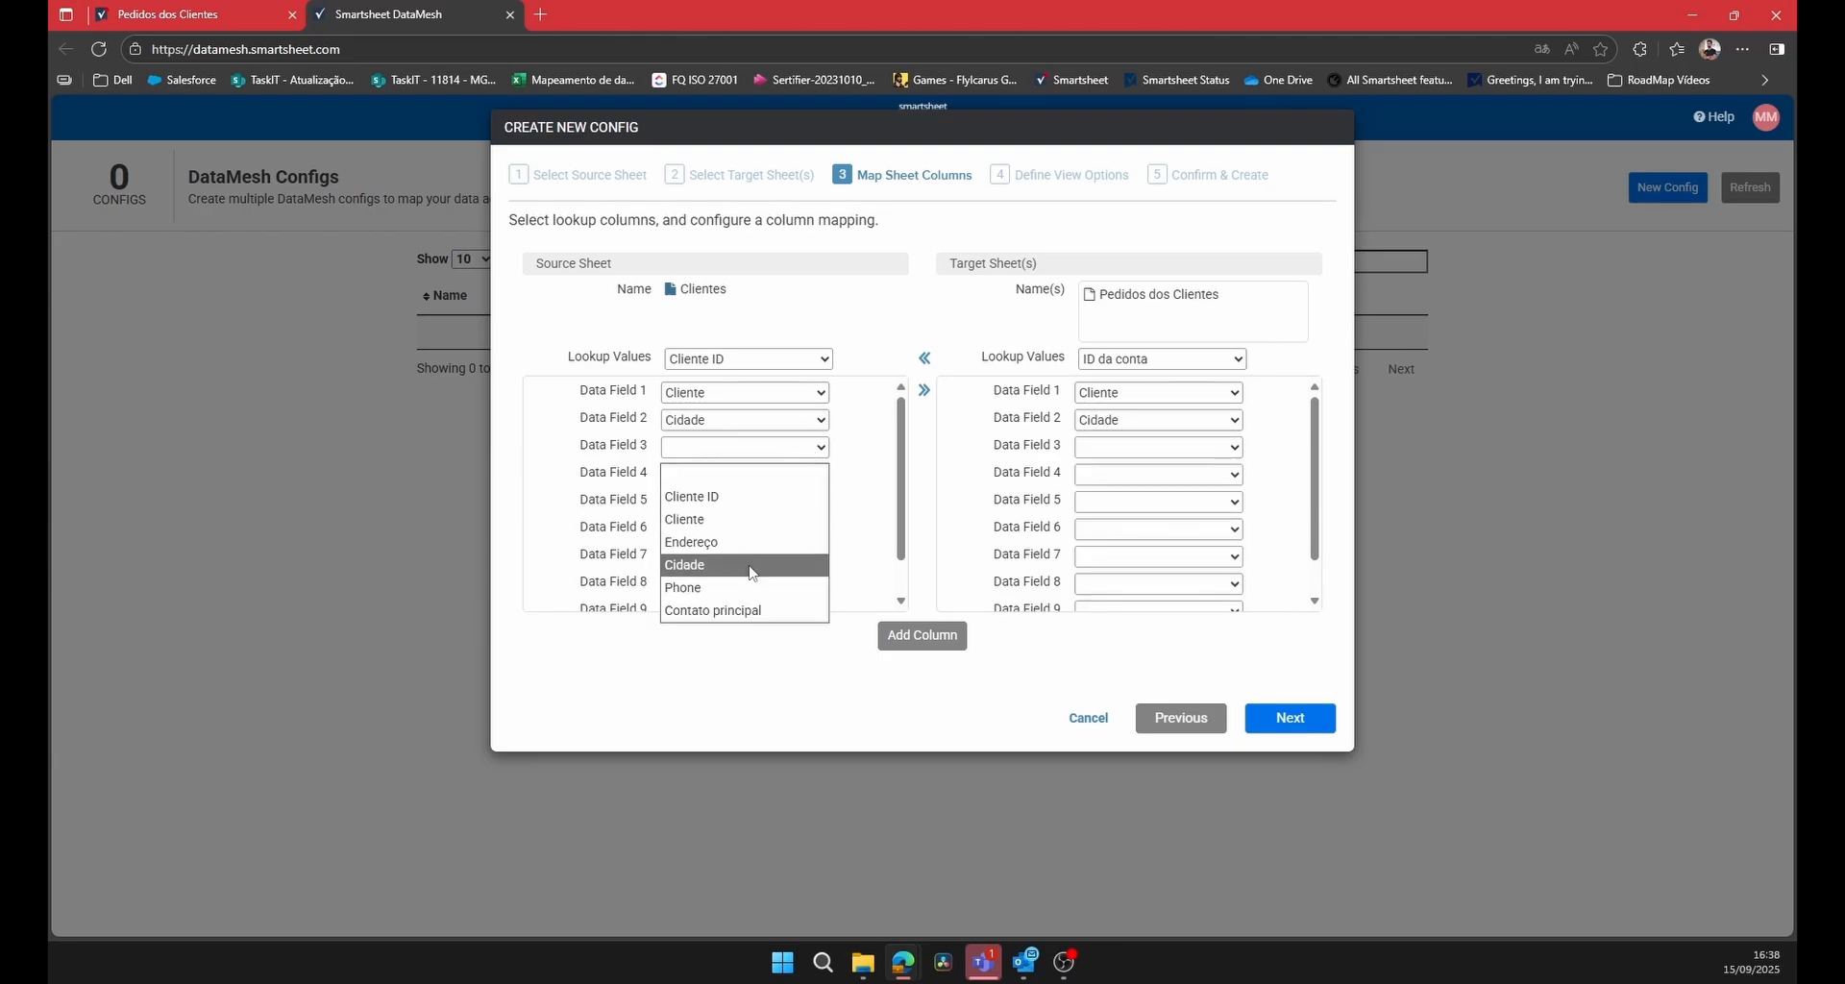
click(732, 611)
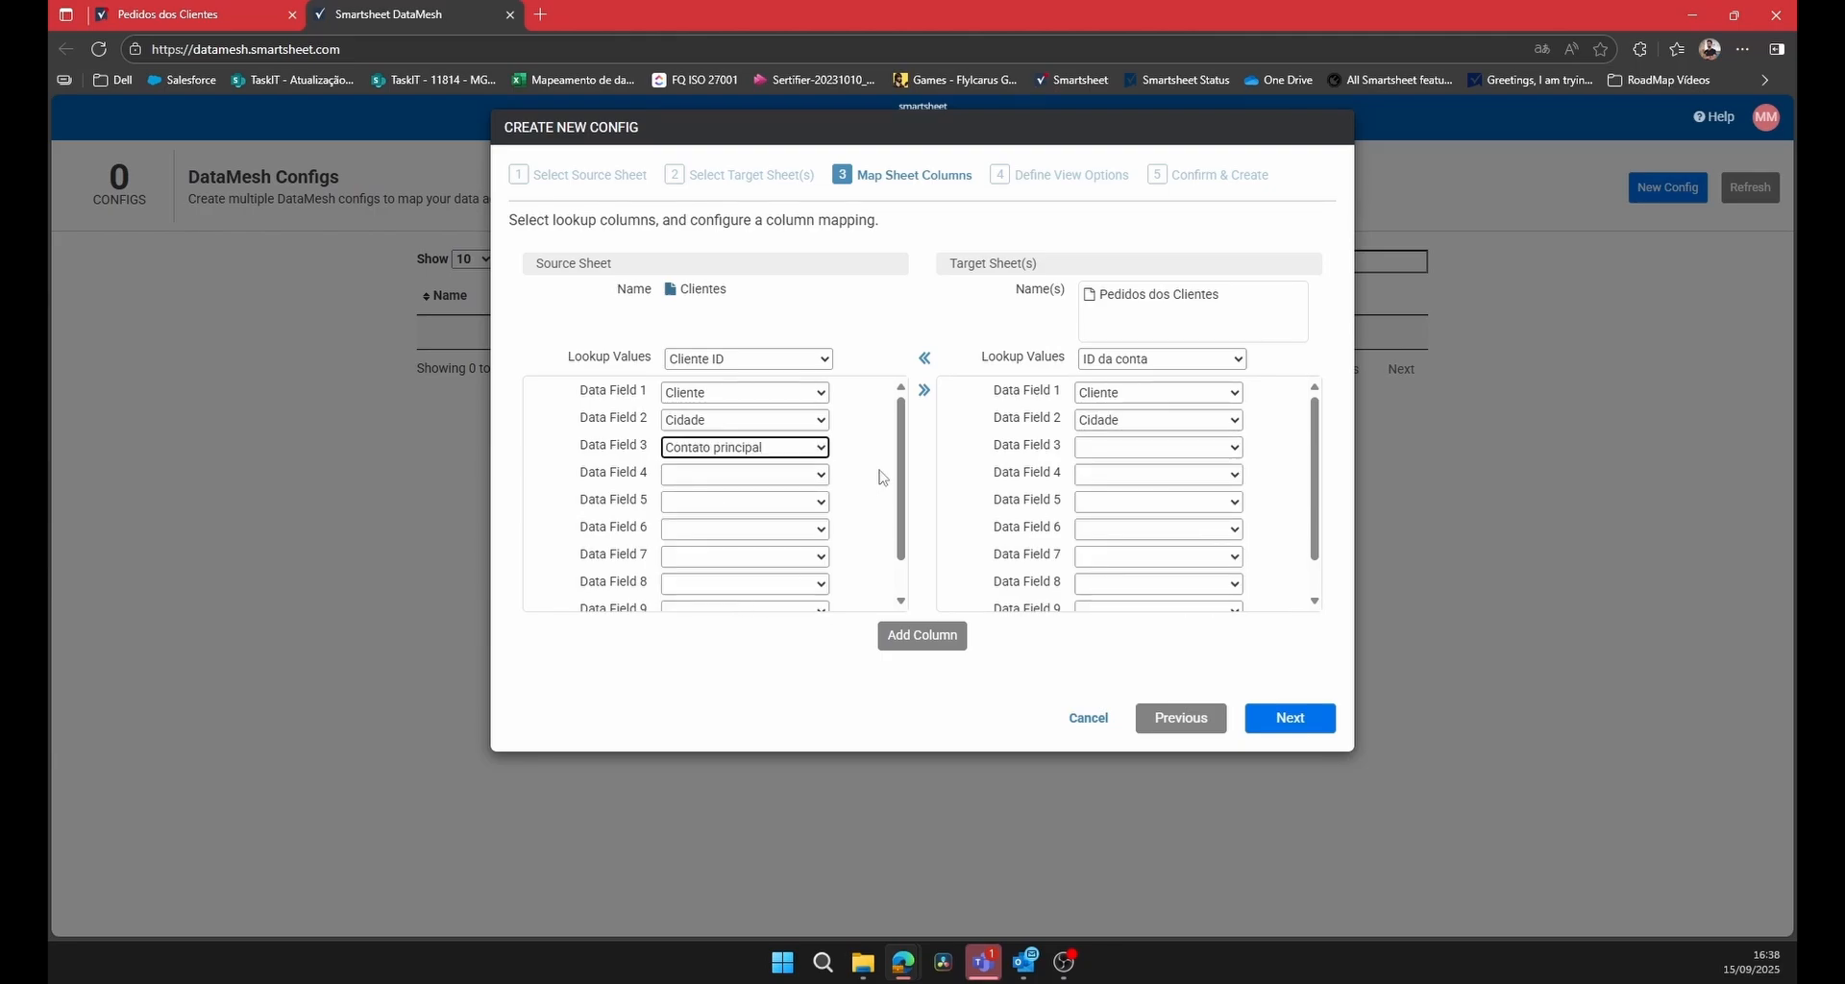
click(1161, 449)
click(1179, 571)
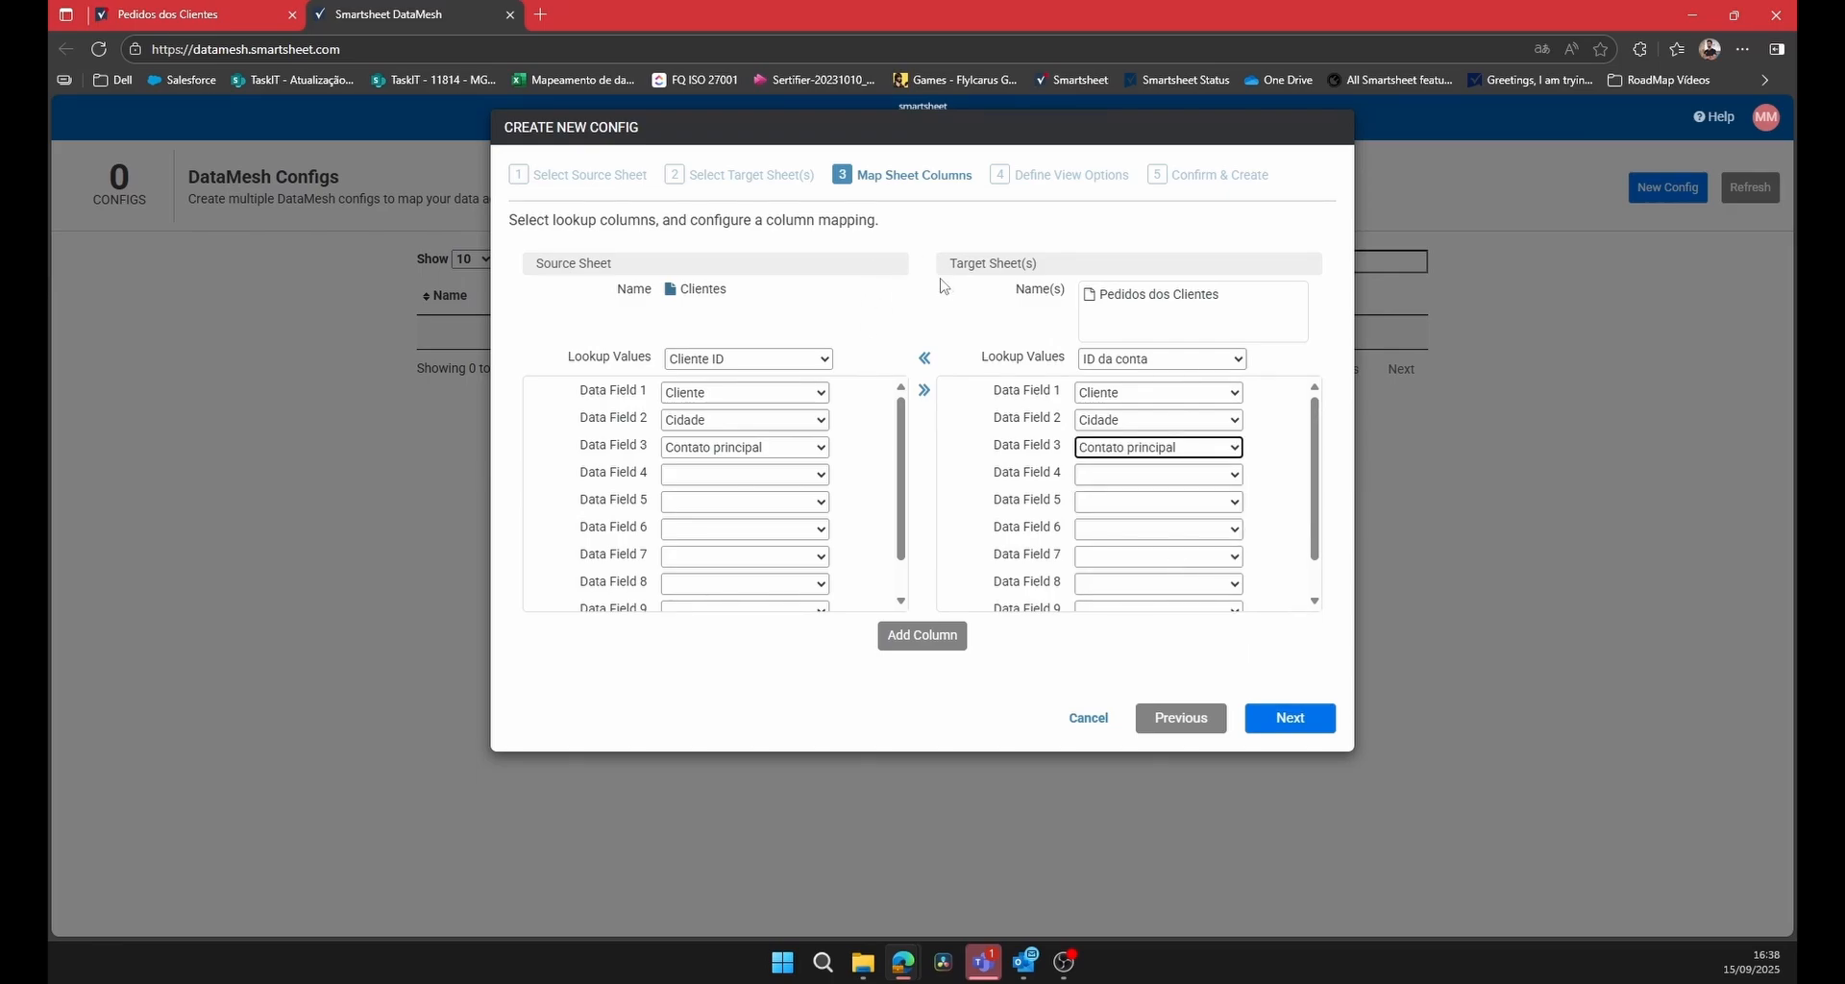
click(1290, 723)
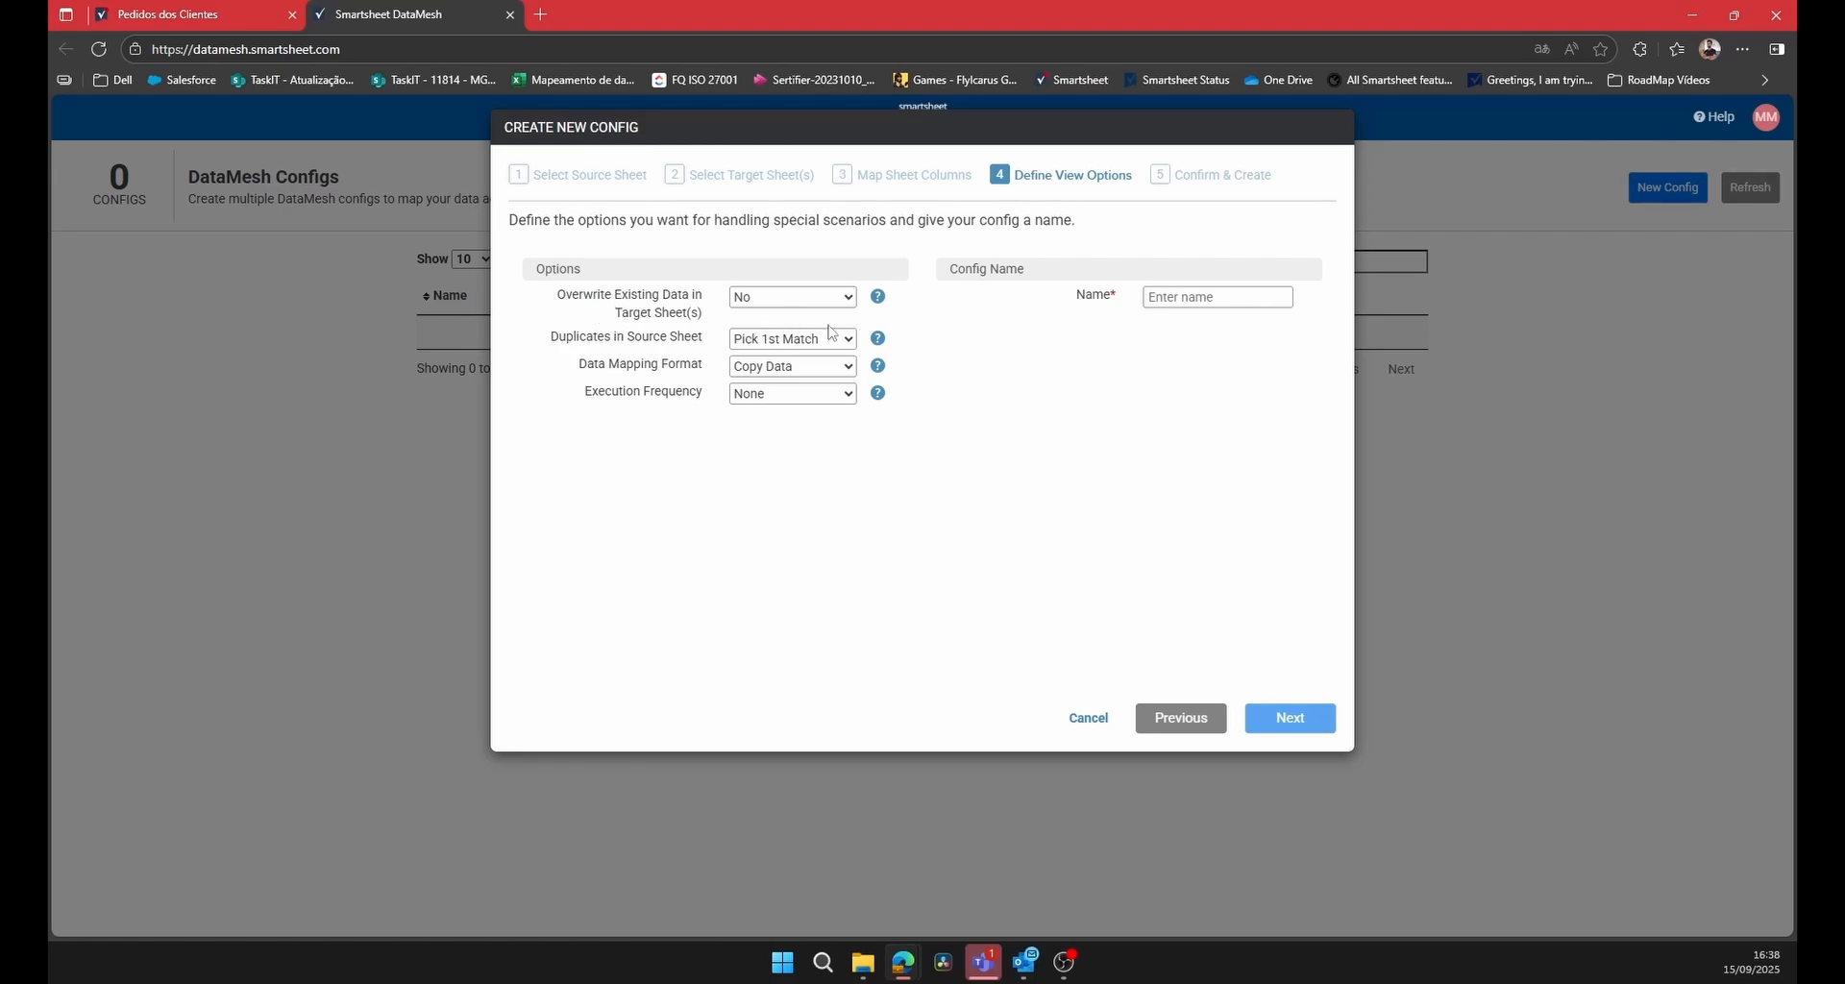
Set the config to overwrite existing data in the target sheet and pick the 1st match for source duplicates.
click(845, 297)
click(779, 351)
click(850, 341)
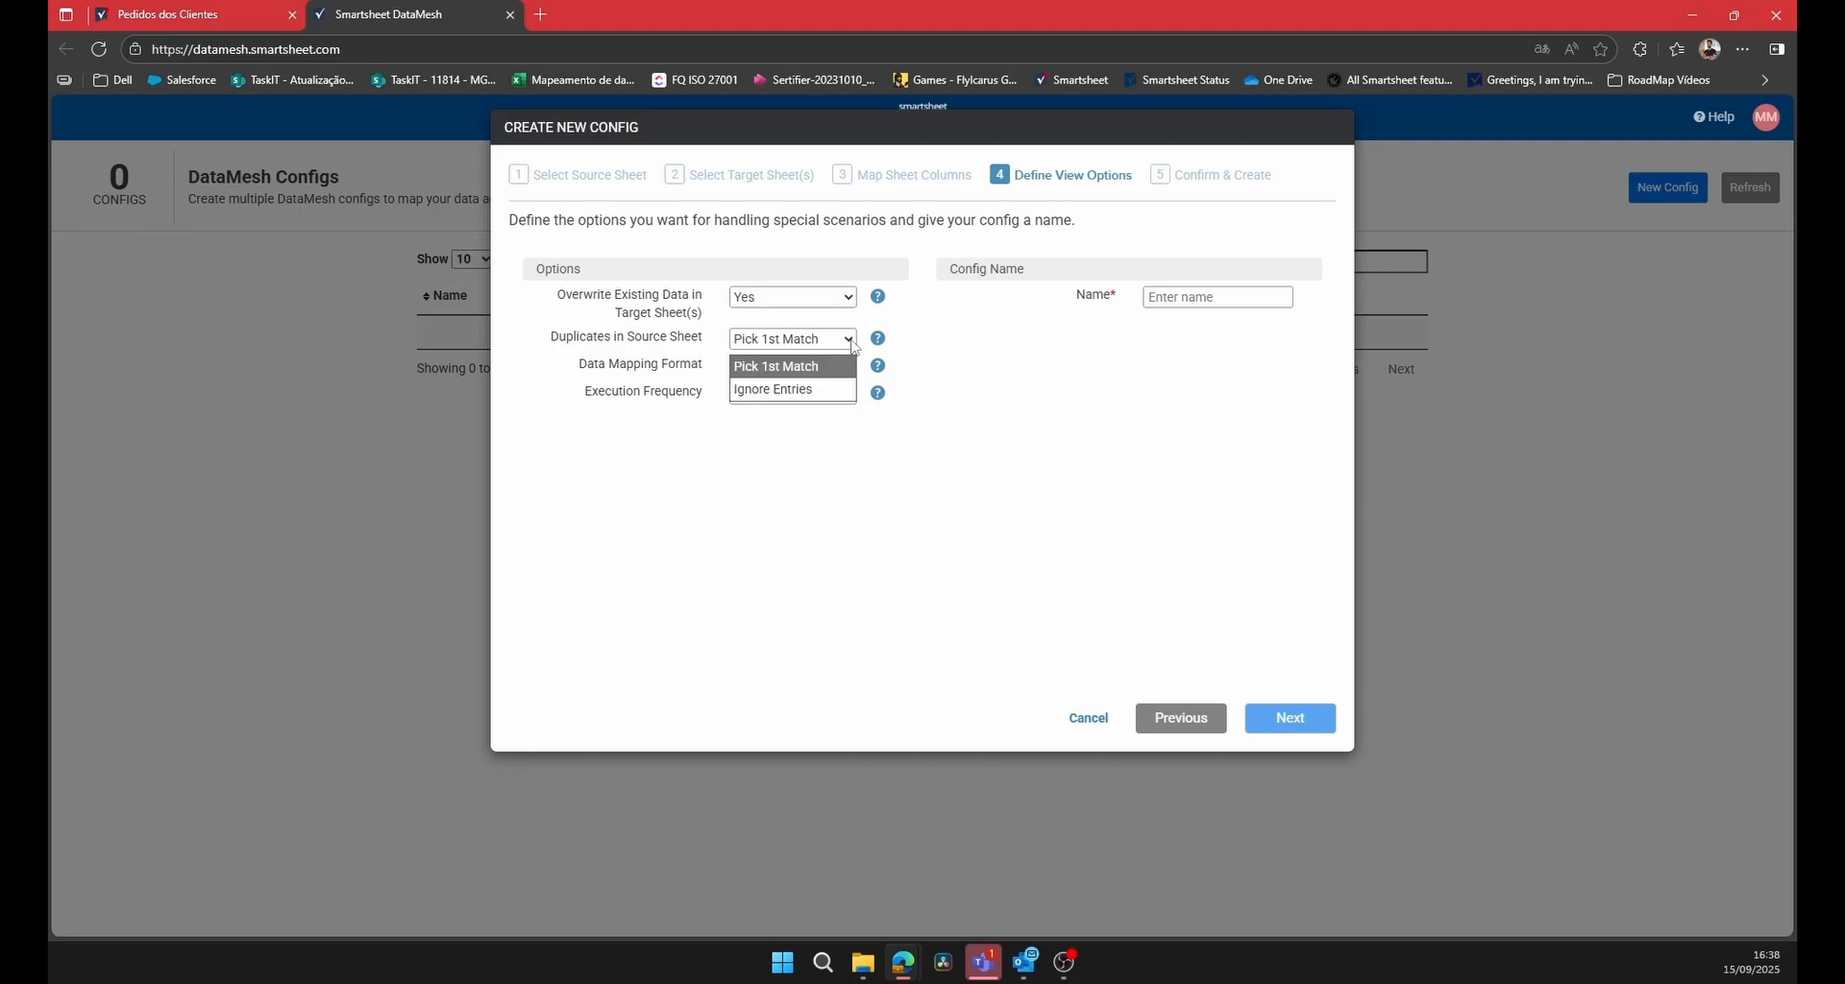
click(789, 374)
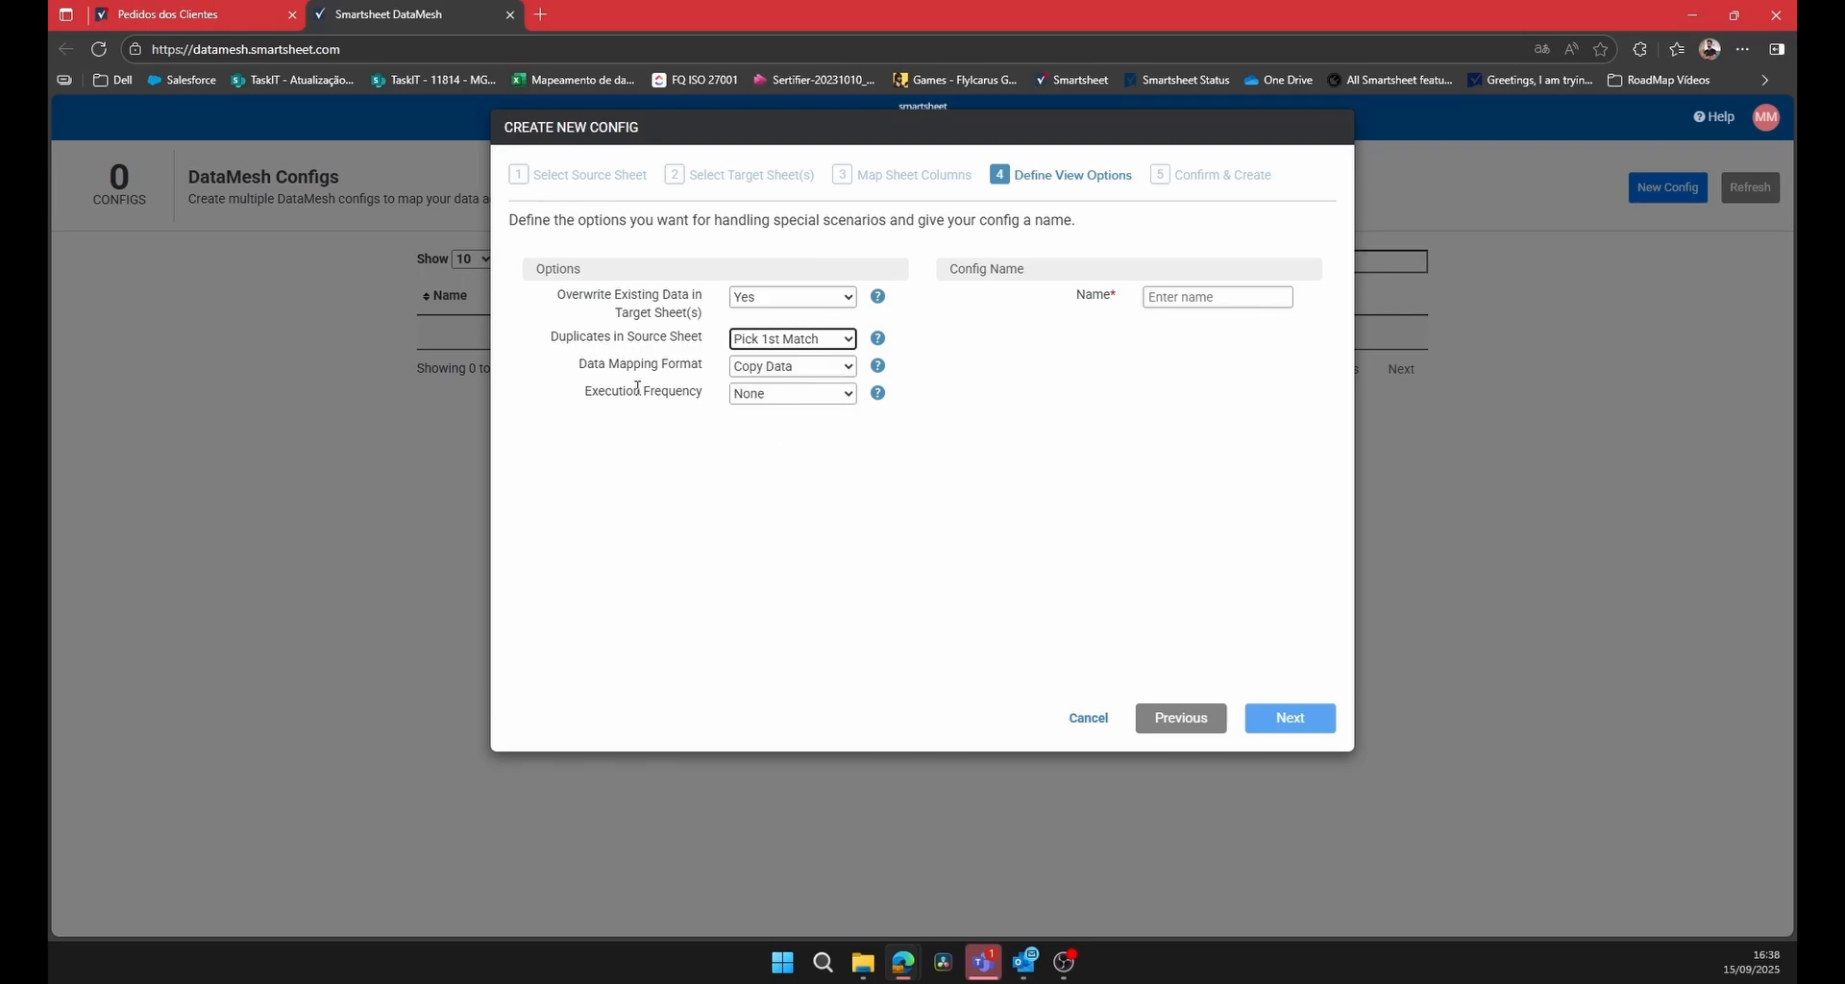
Set the data mapping format to Copy Data and the execution frequency to Update Immediately.
click(836, 367)
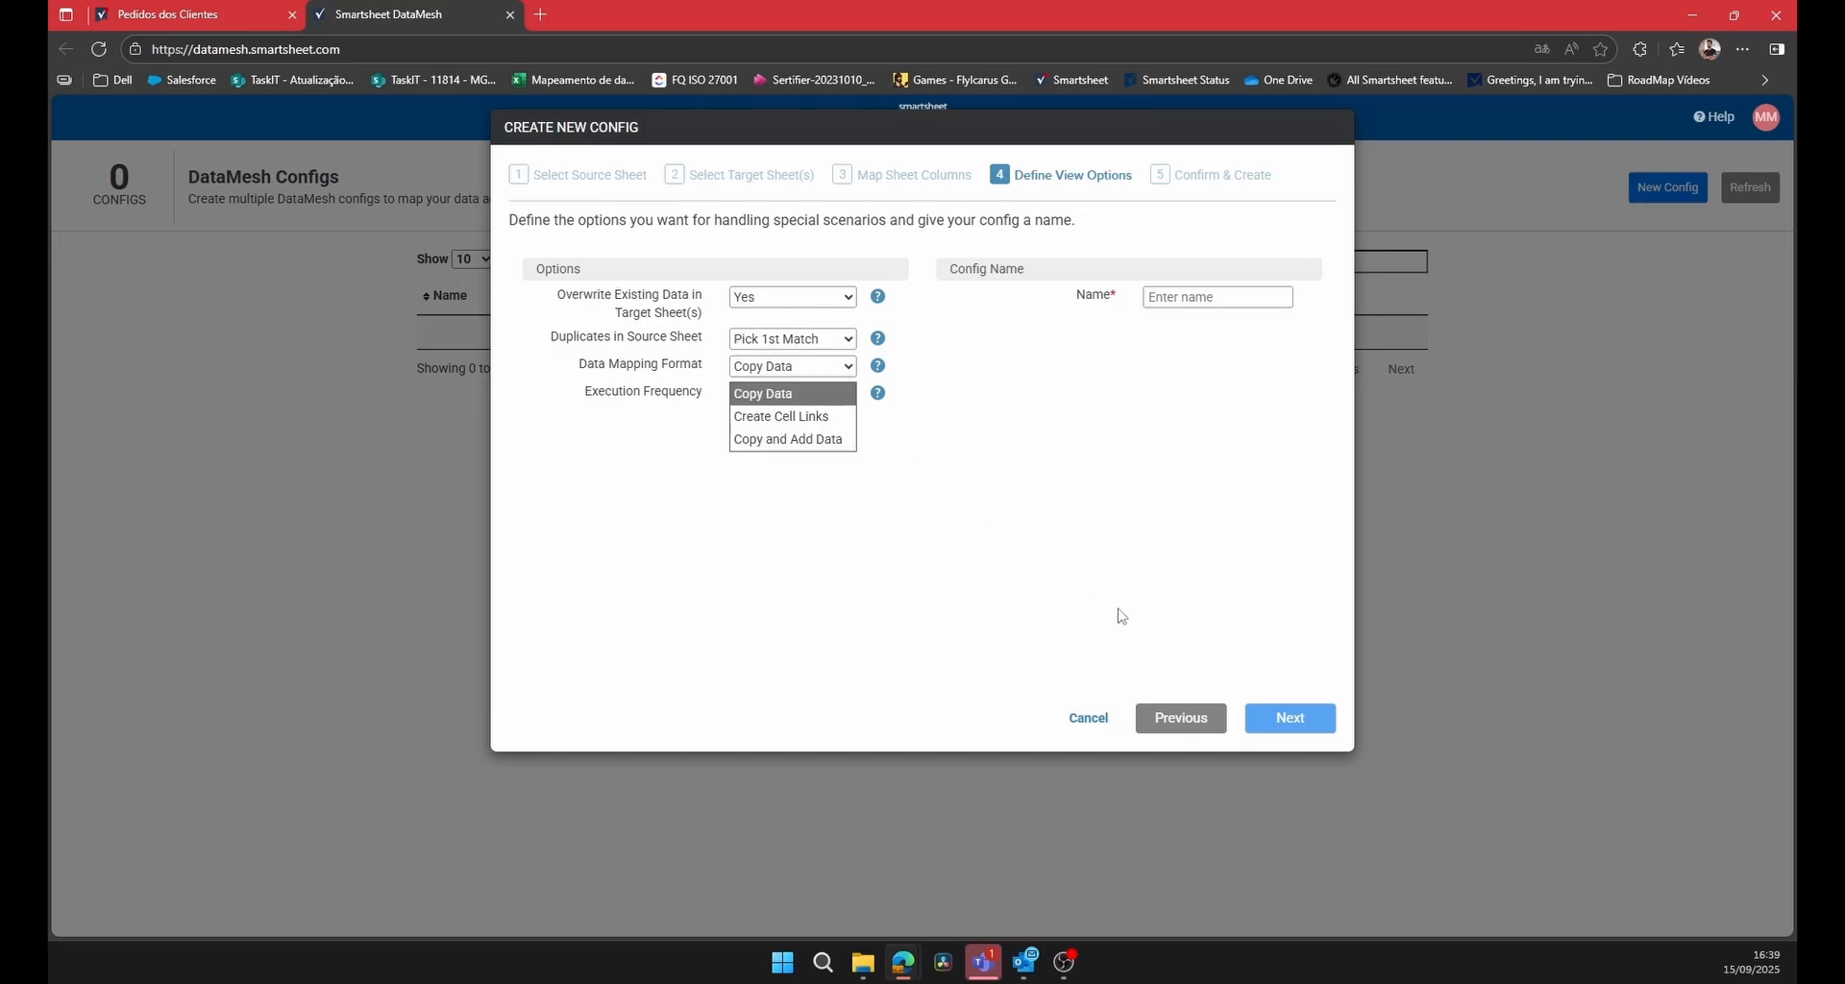
click(954, 444)
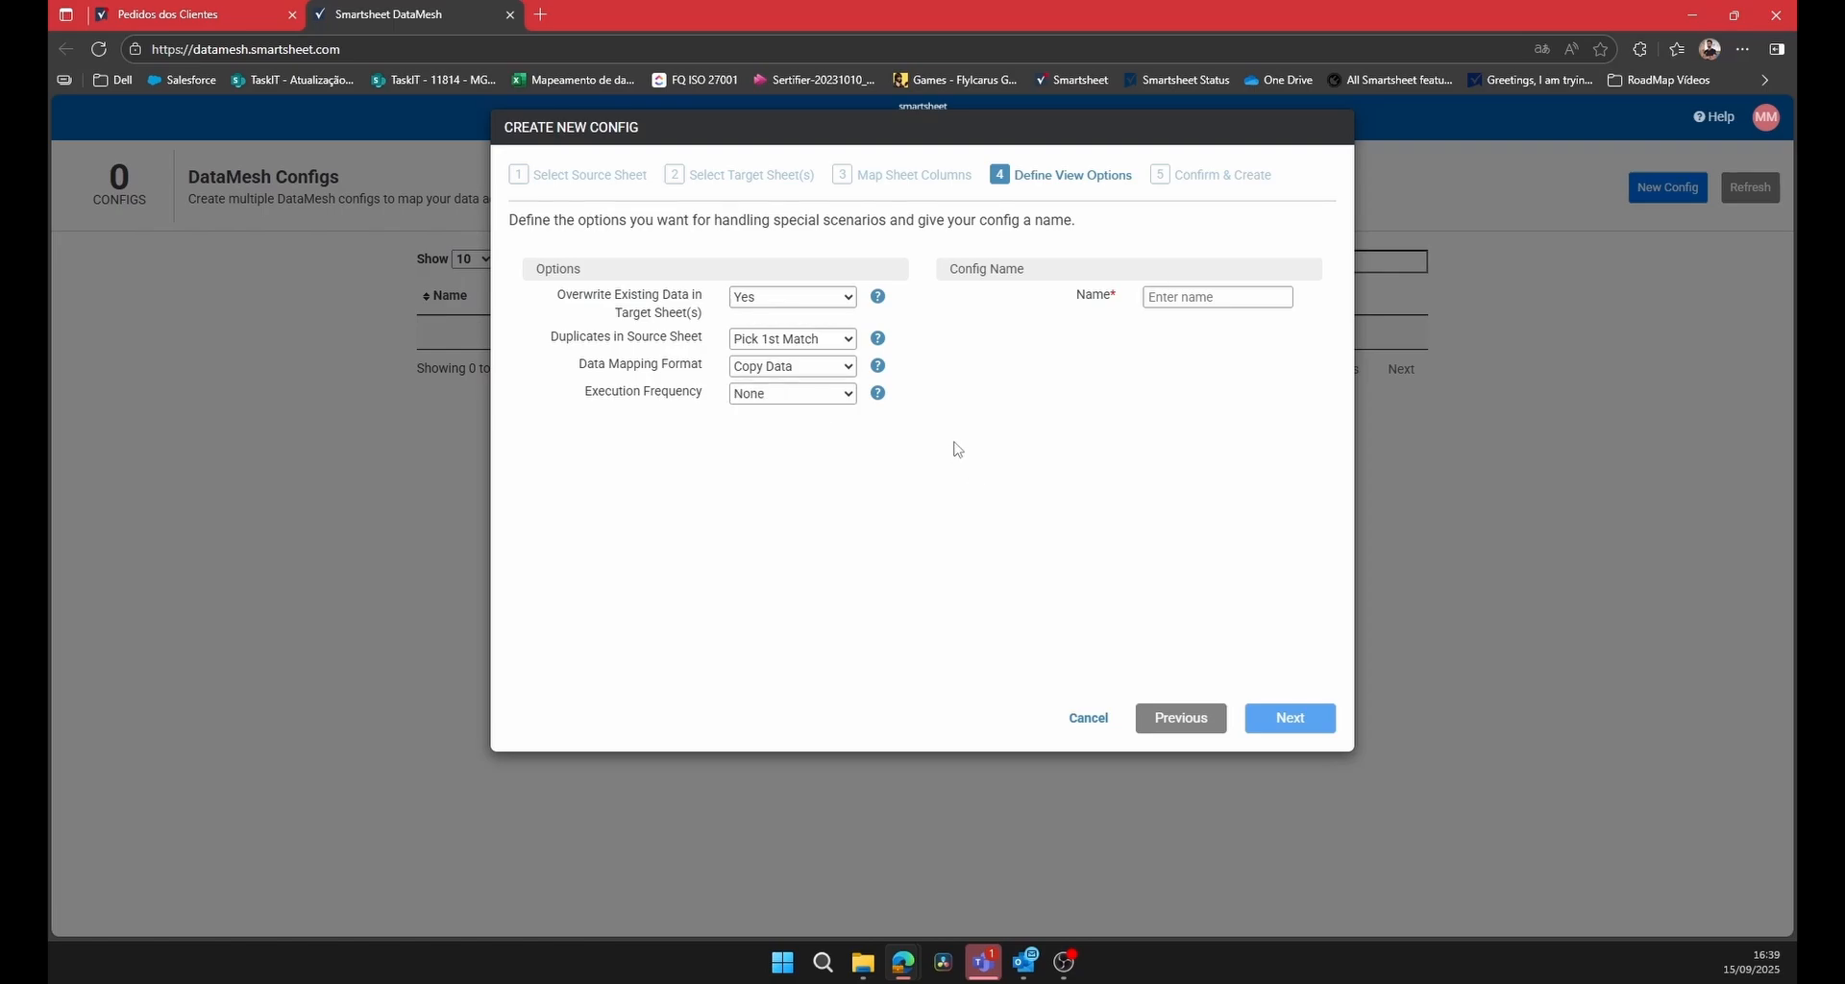
click(854, 371)
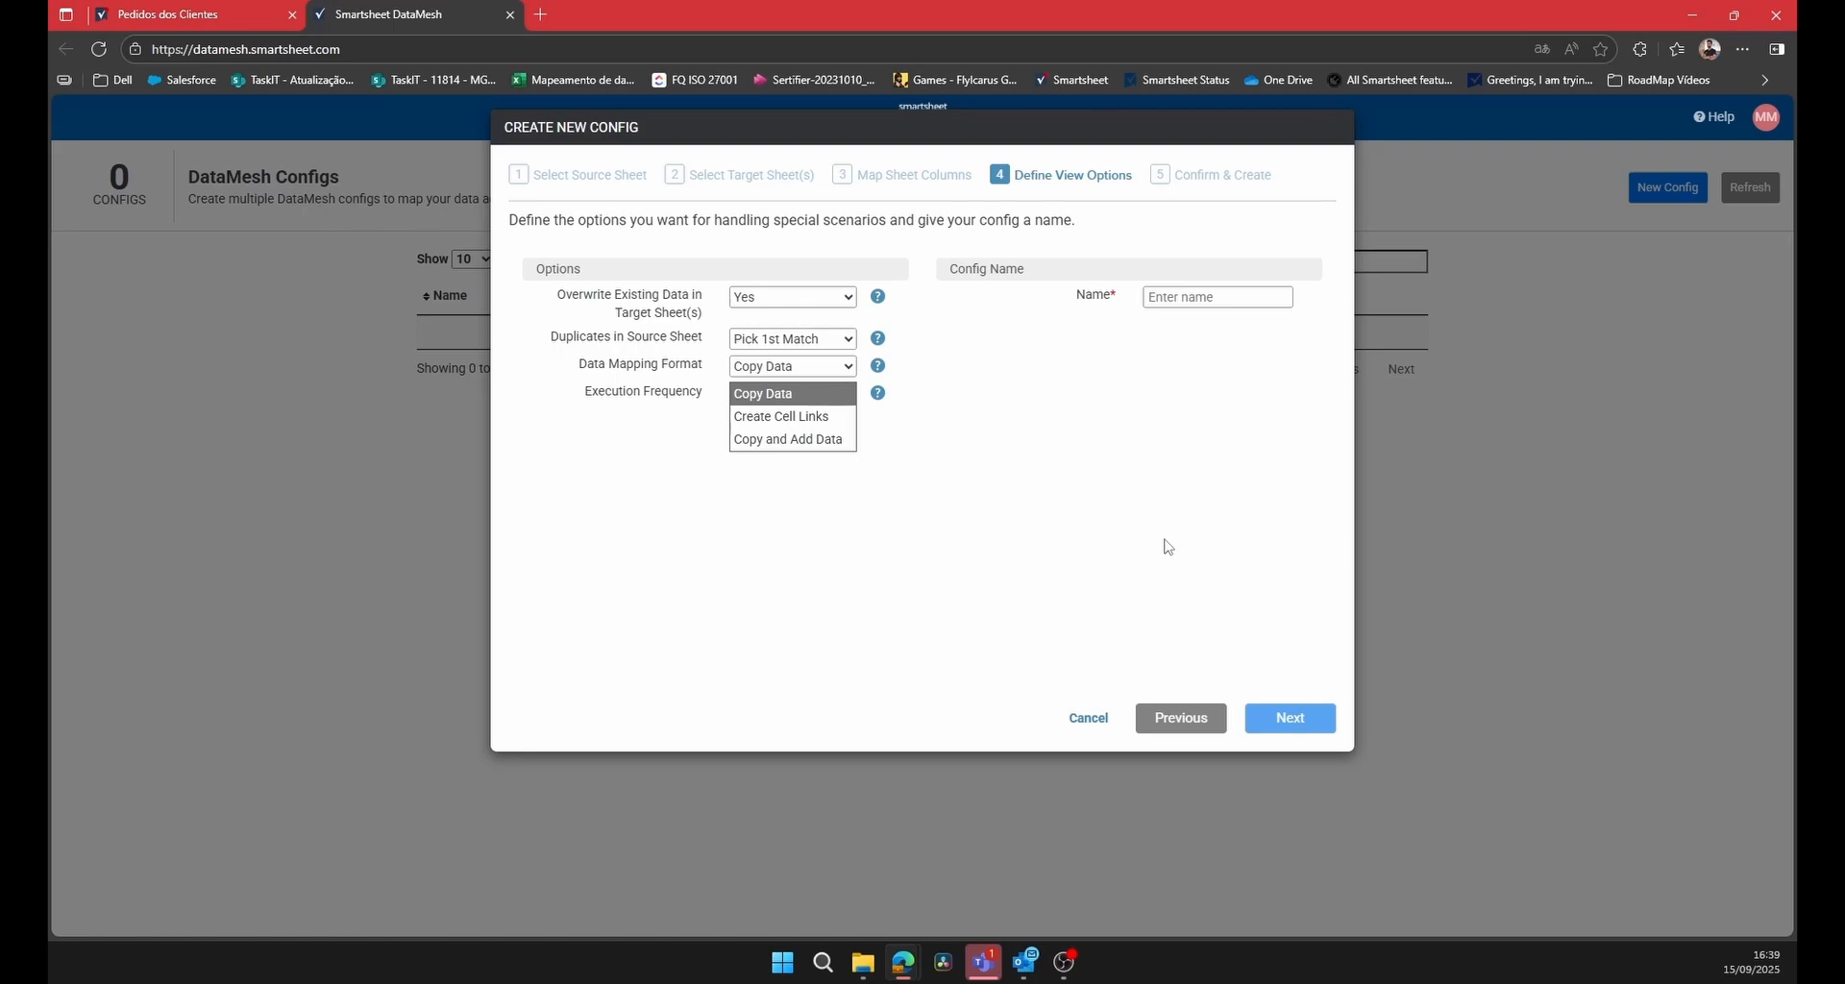
click(792, 394)
click(836, 395)
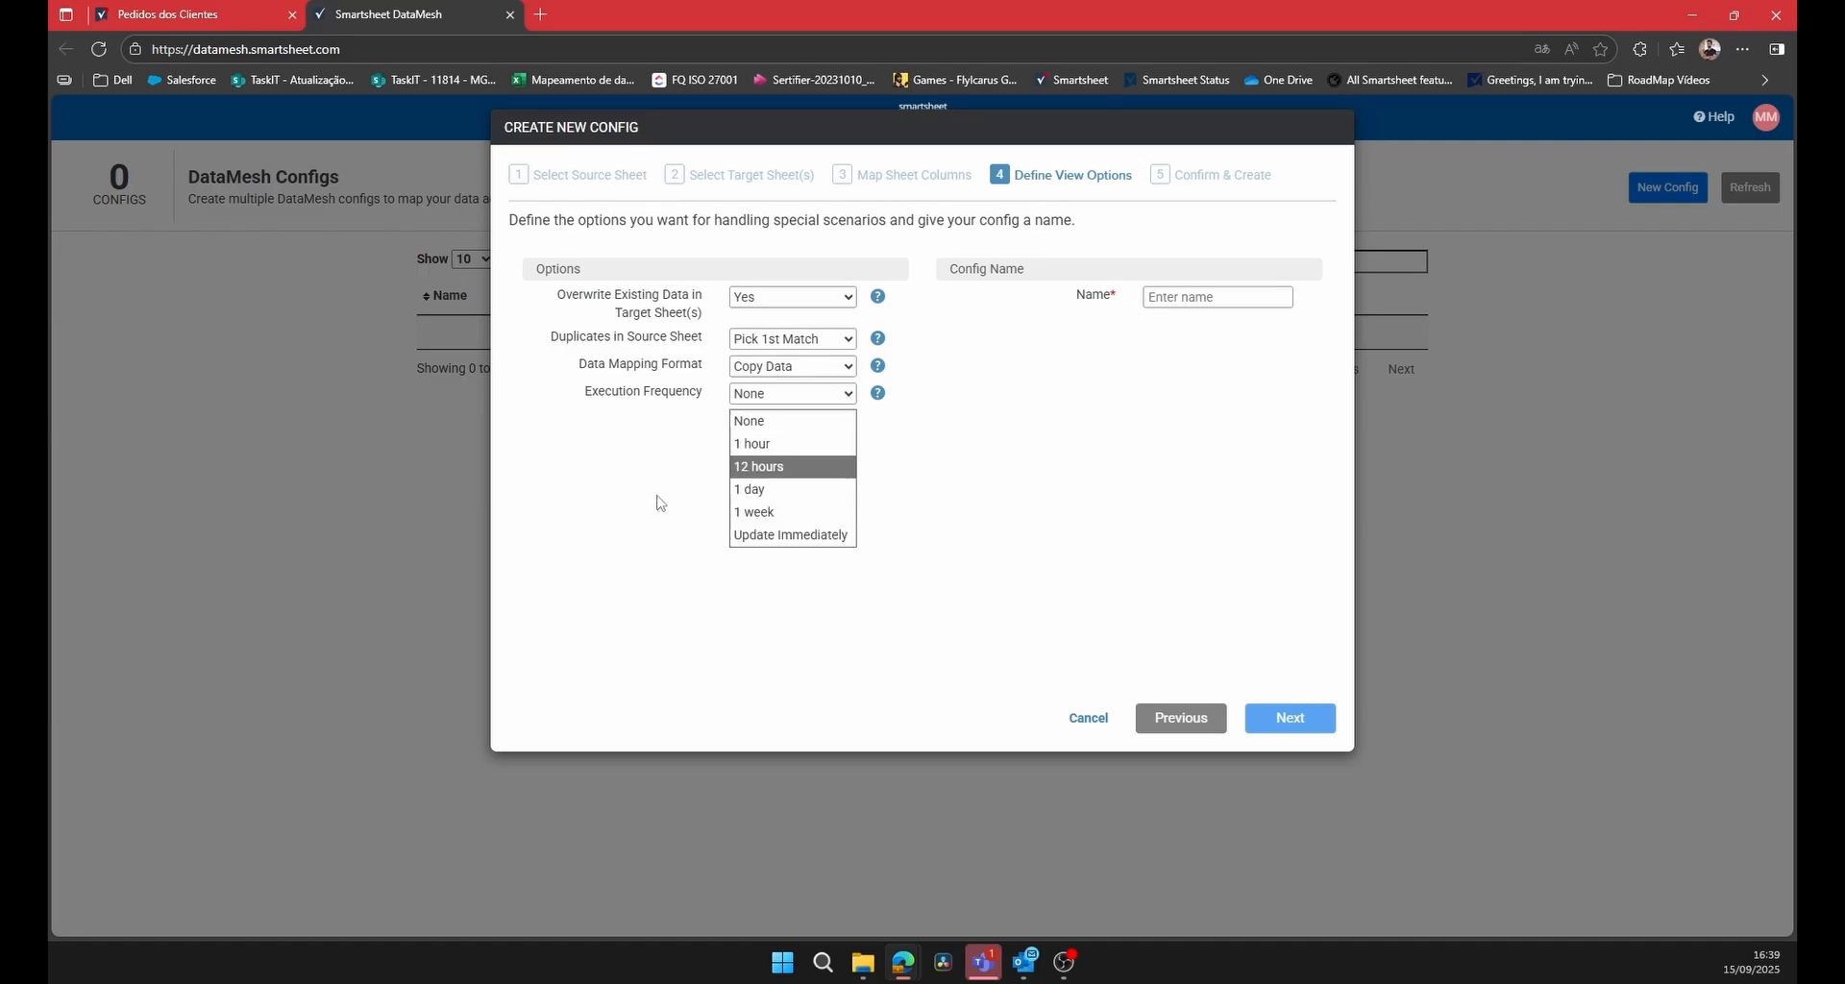
click(796, 536)
Name the config Teste_DataMesh and create it.
click(1203, 298)
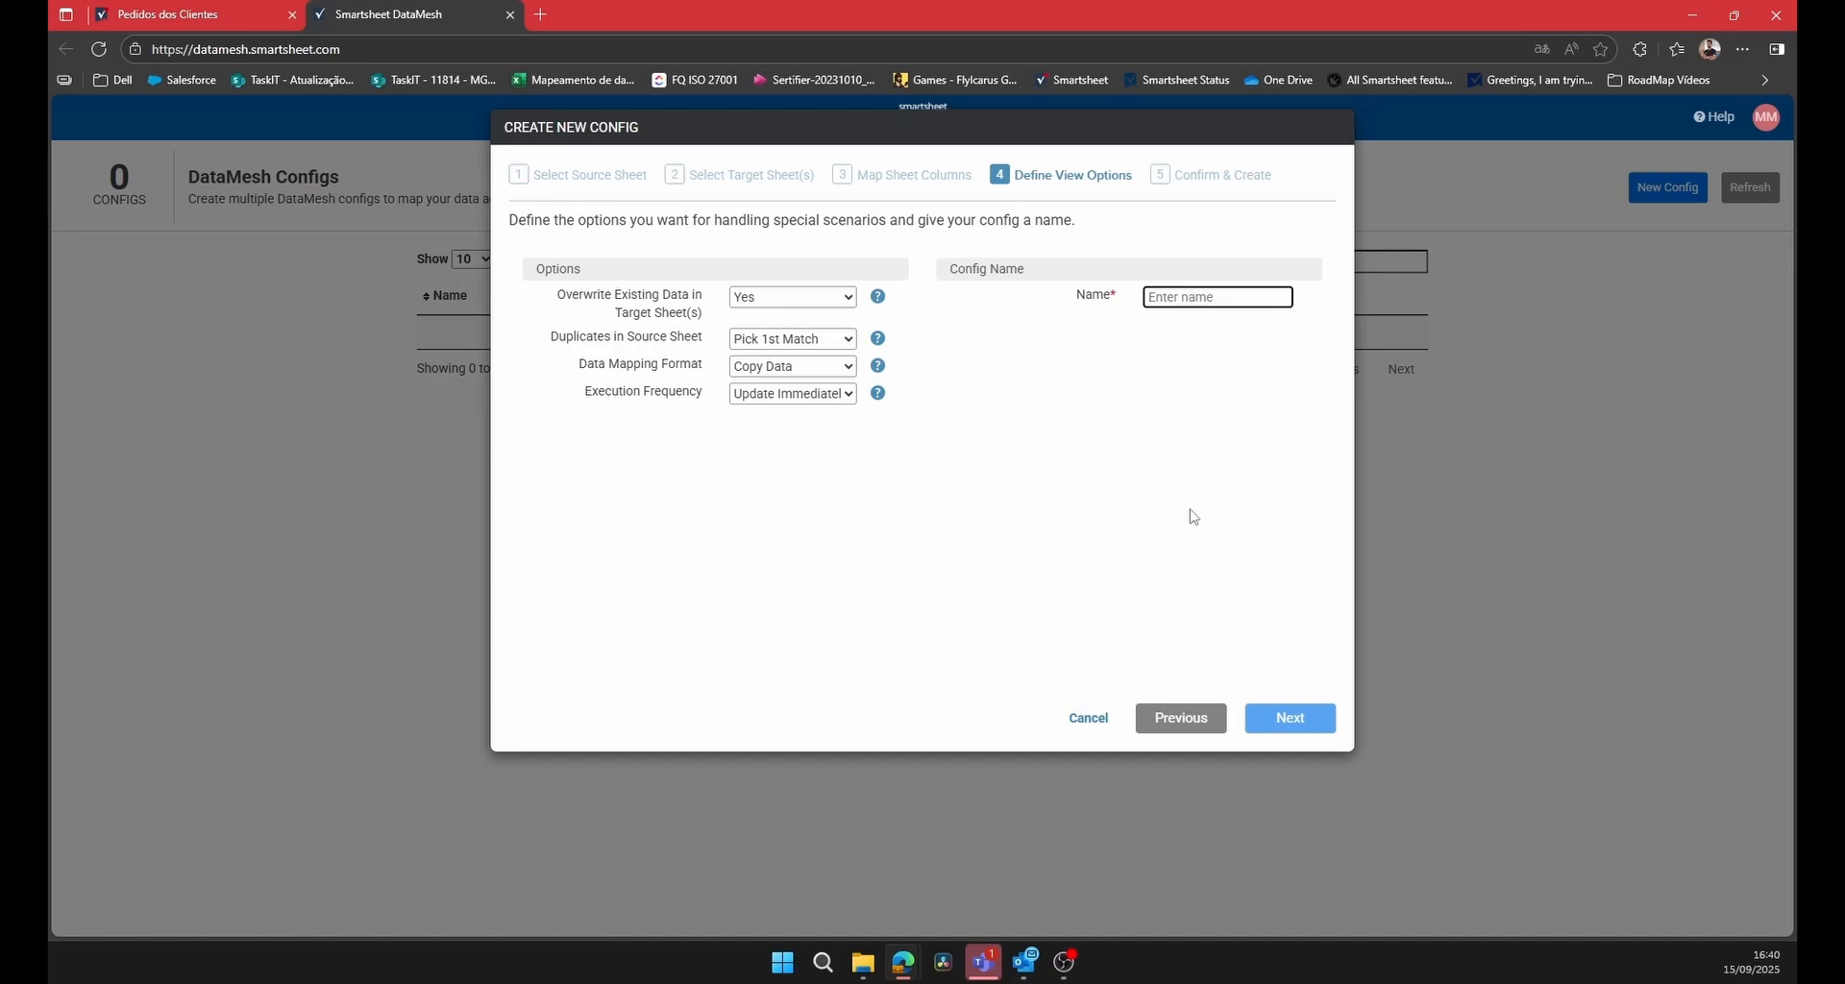
text(Teste_DataM)
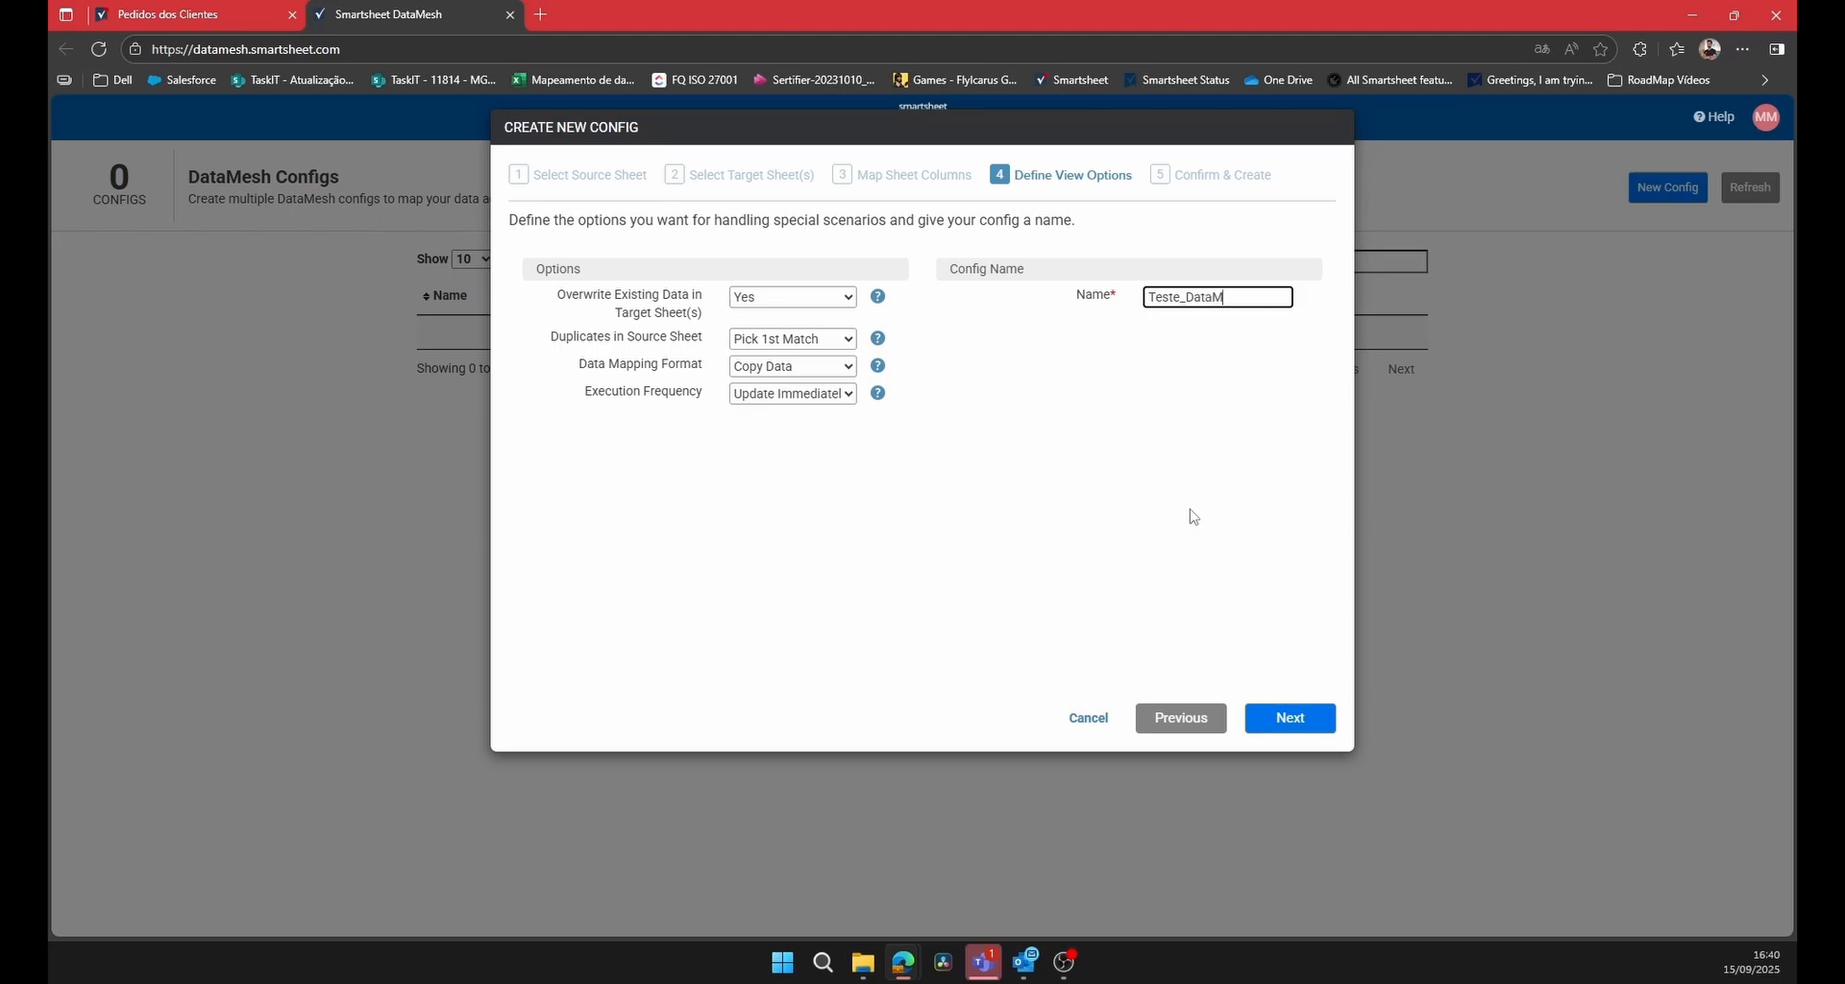
text(esh)
click(1293, 719)
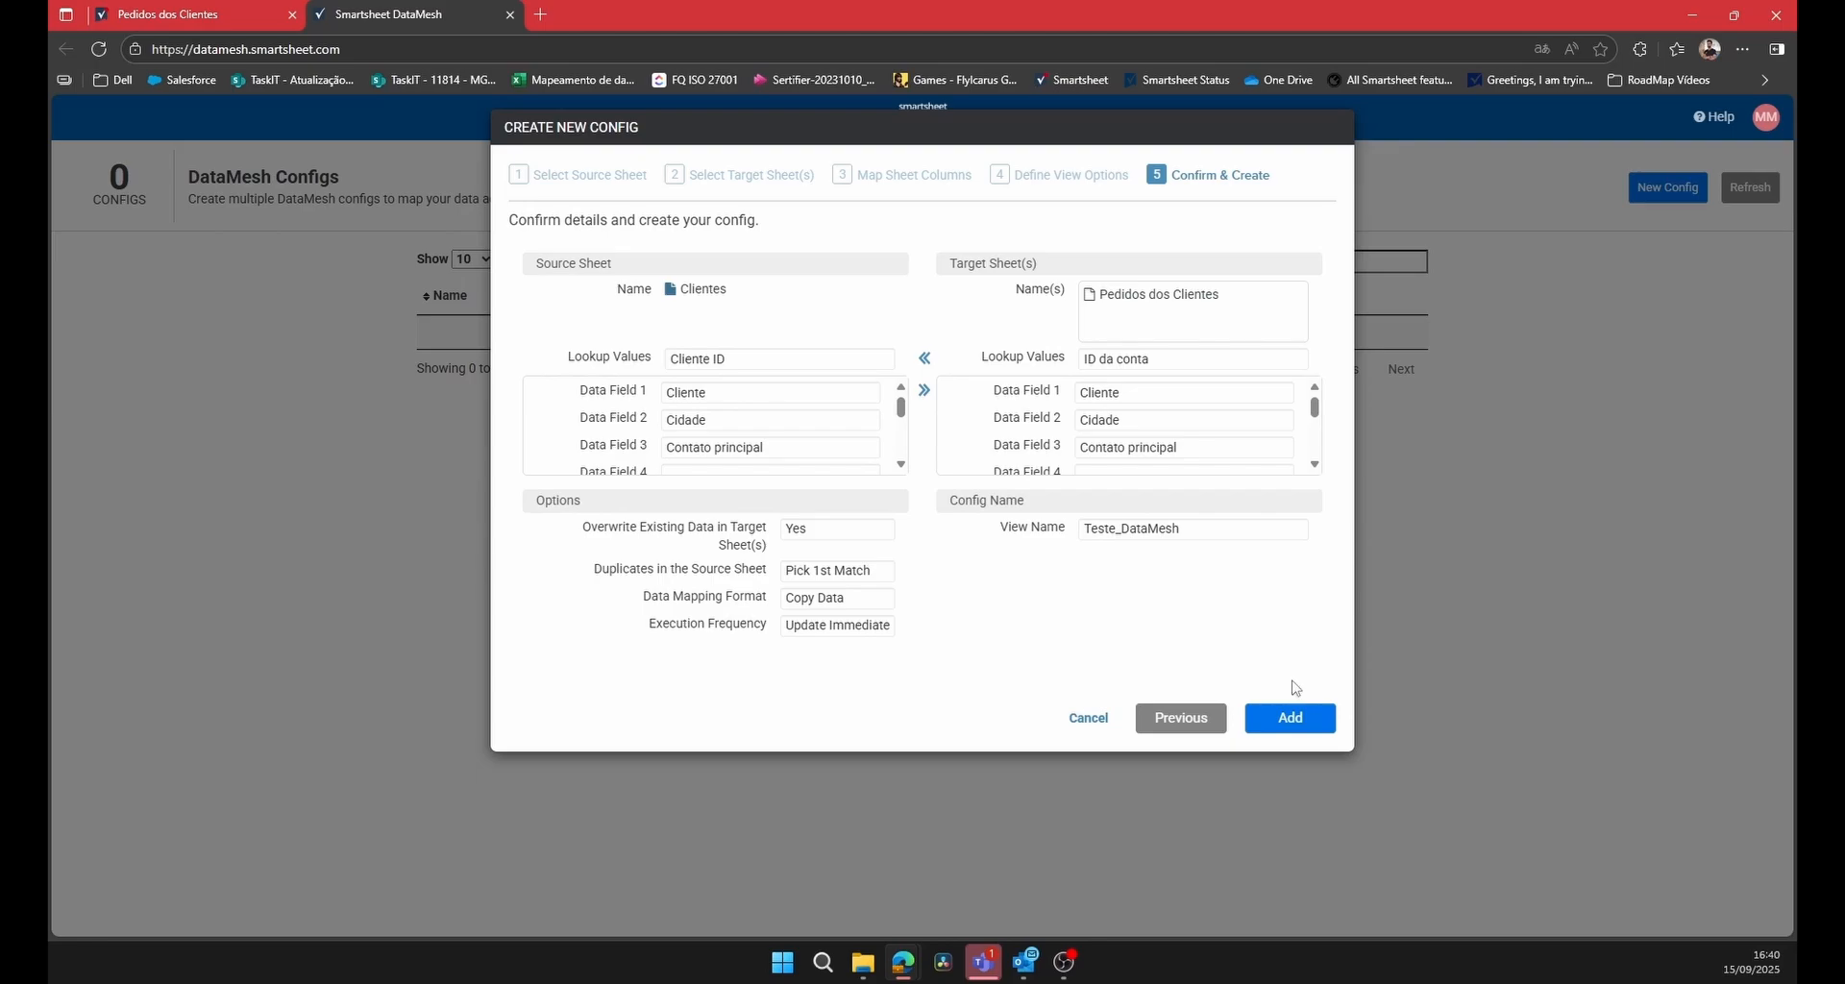
click(1289, 719)
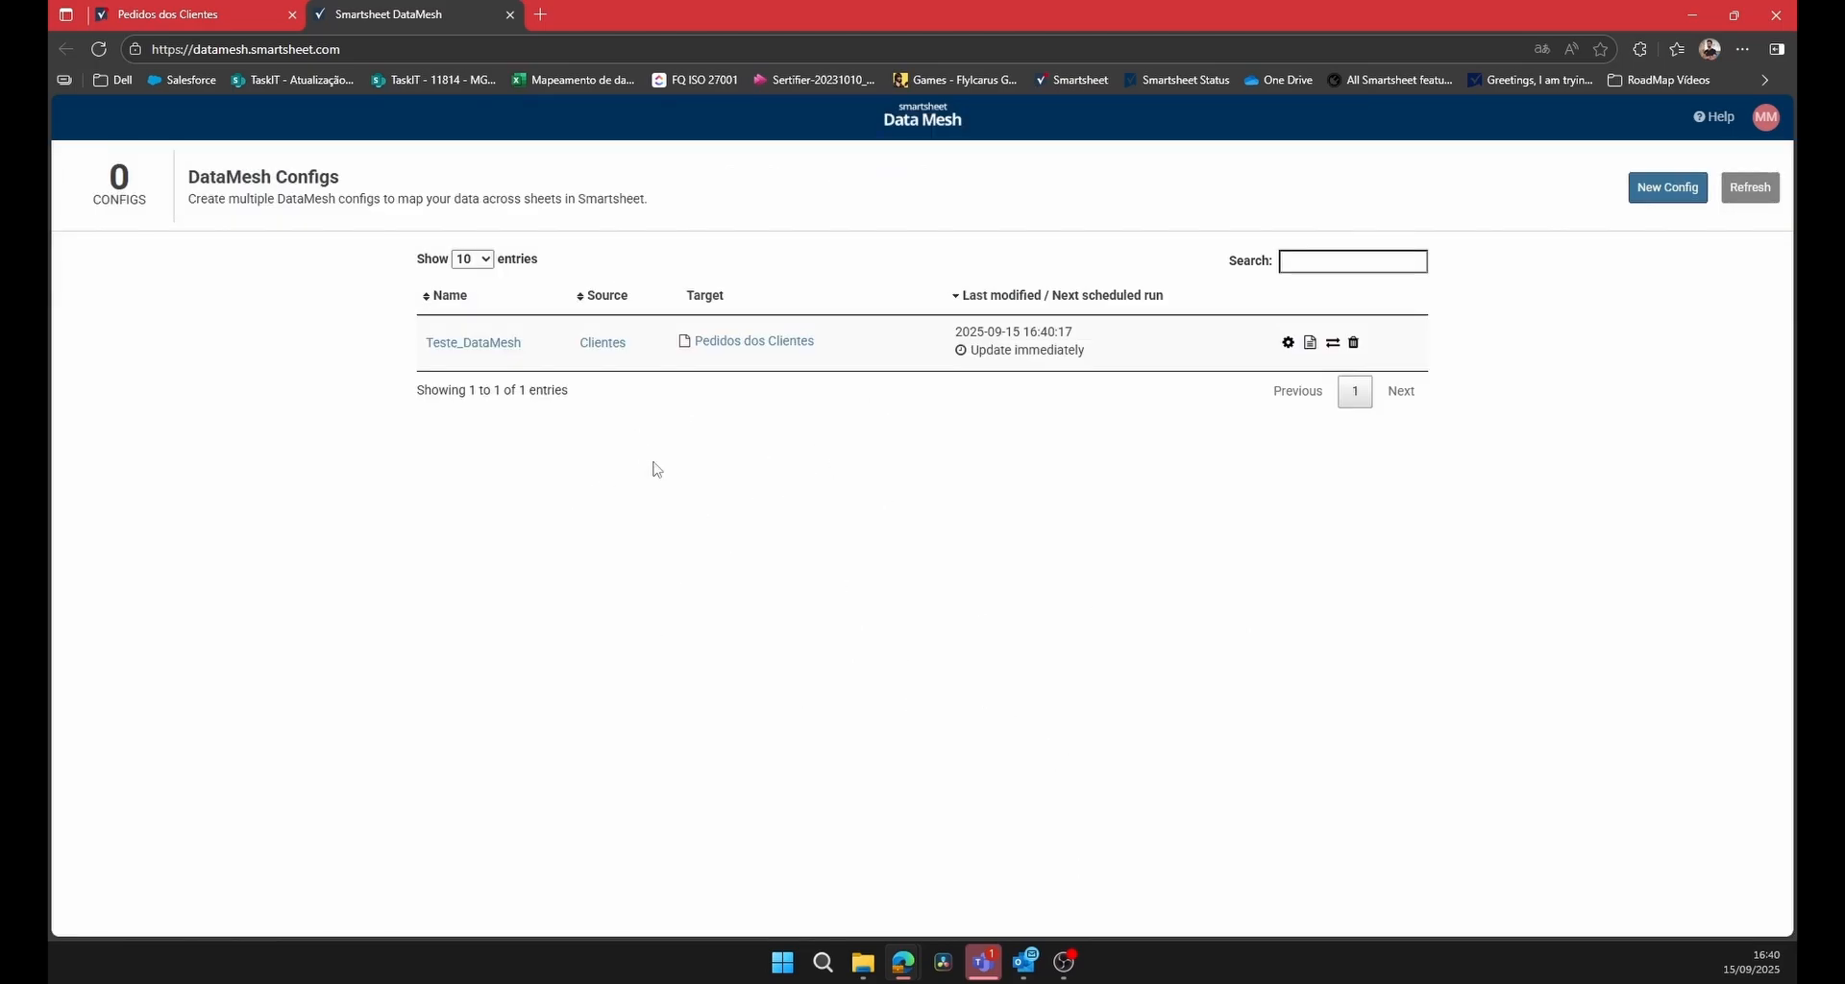
Review the settings and logs of the Teste_DataMesh config, leaving both without changes.
click(1289, 346)
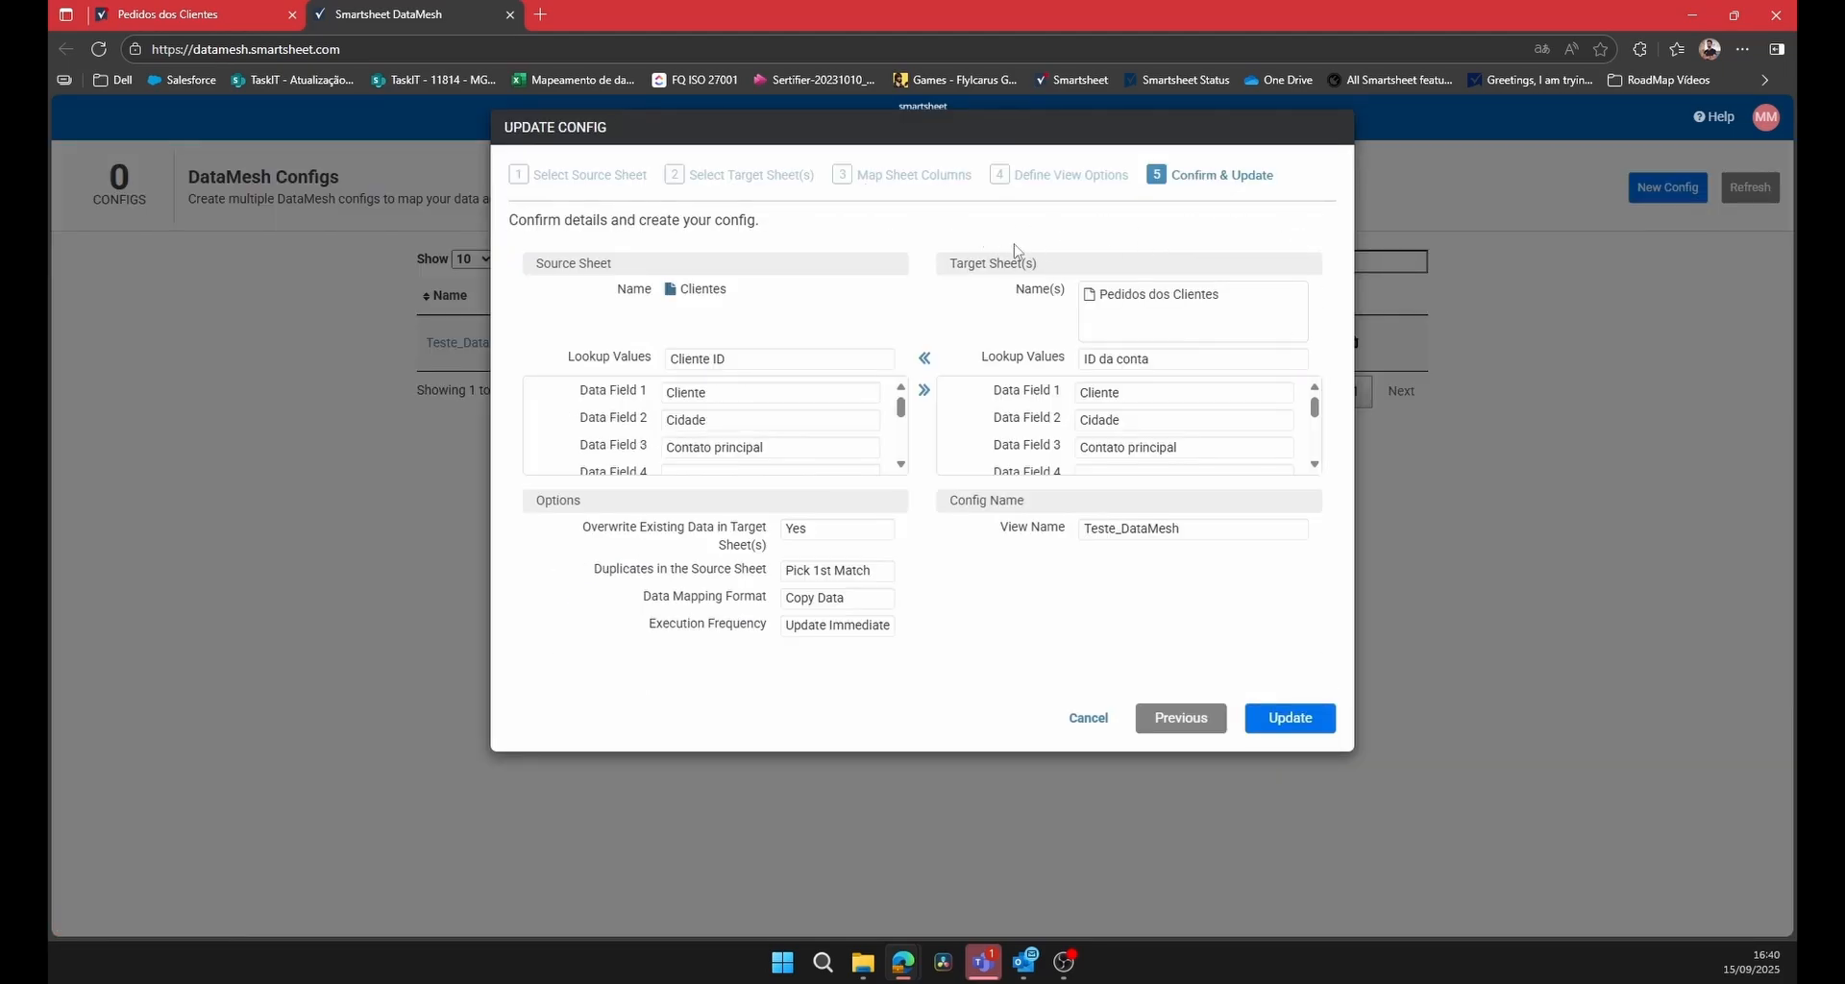
click(1086, 719)
click(1310, 344)
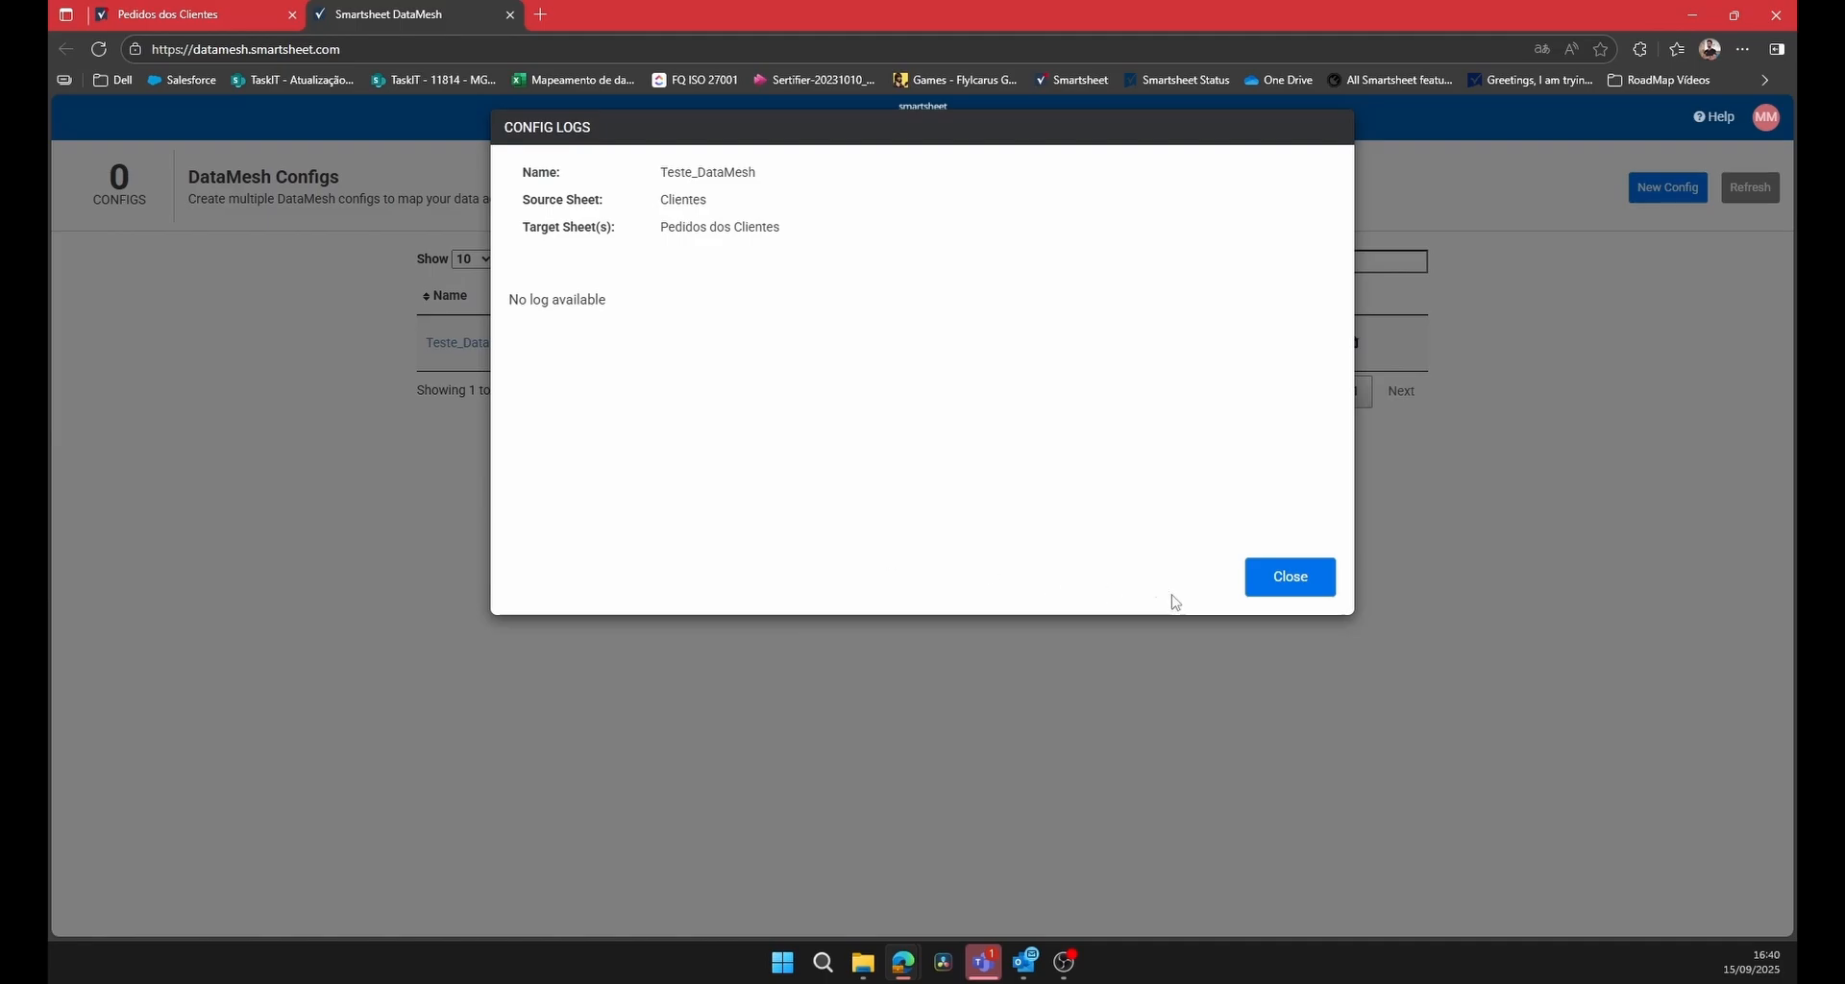
click(1296, 583)
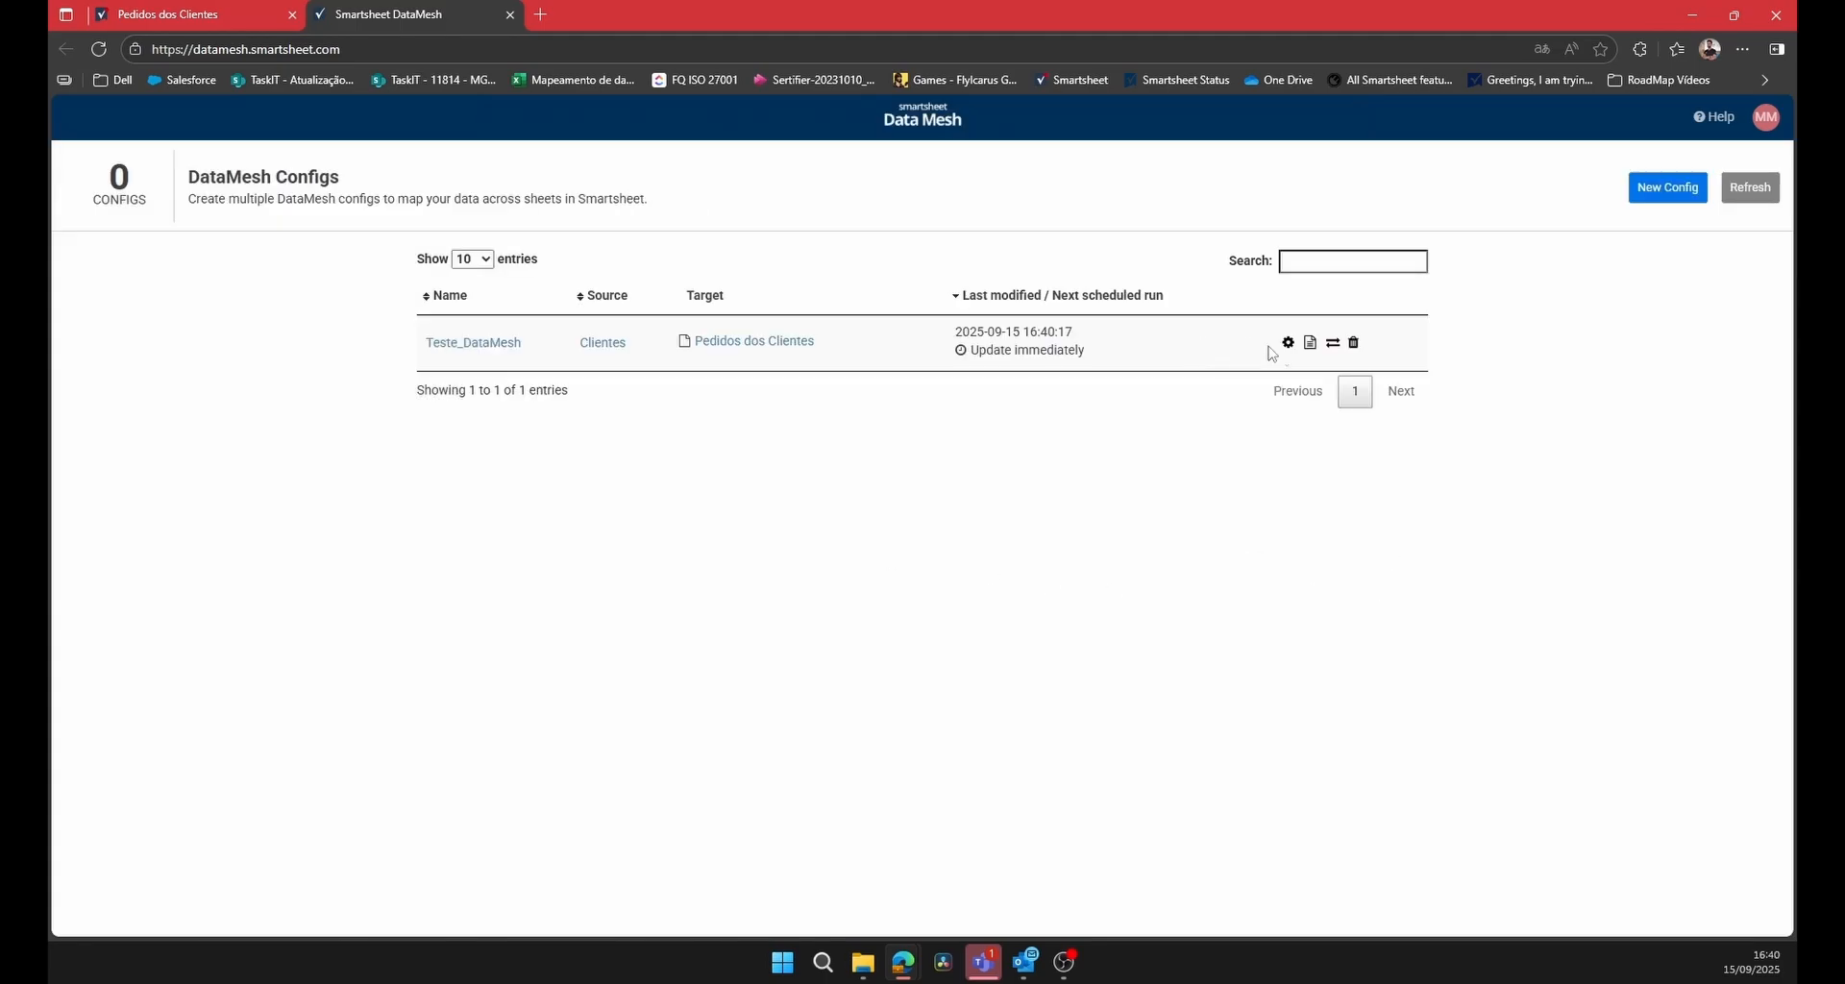
Inspect the ownership transfer and run details of the Teste_DataMesh config without transferring or running it.
click(1333, 344)
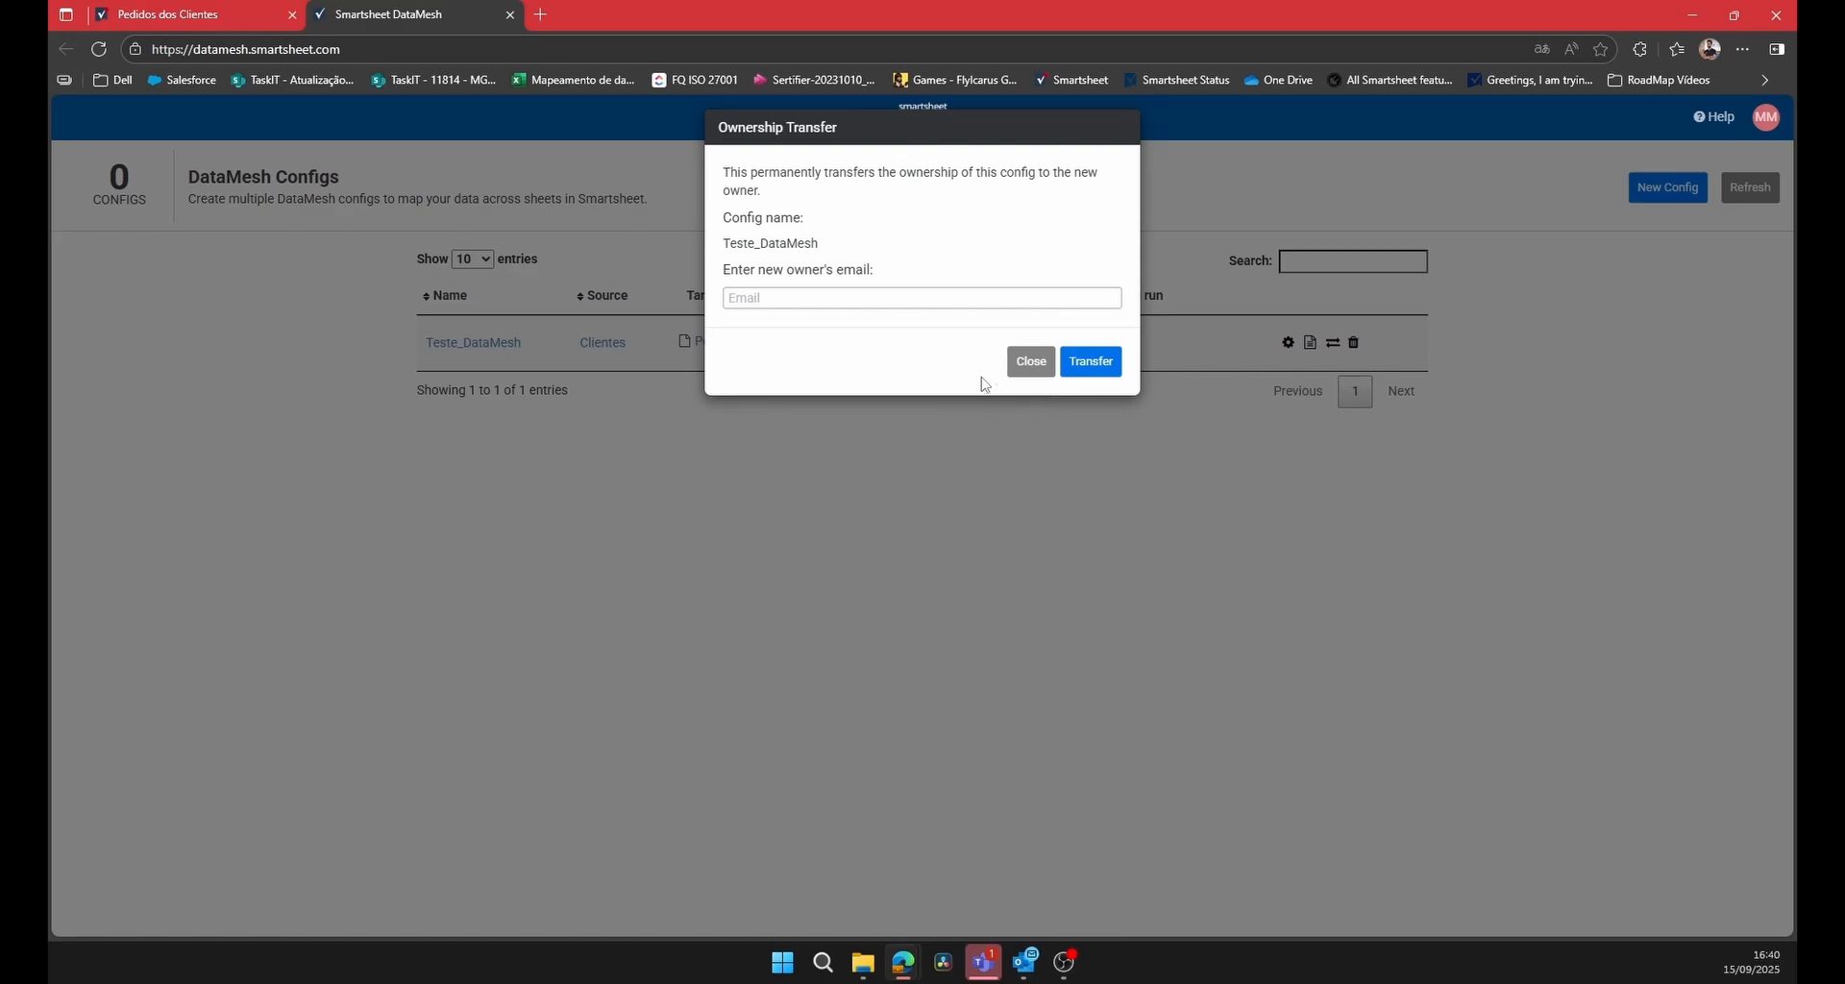
click(1011, 366)
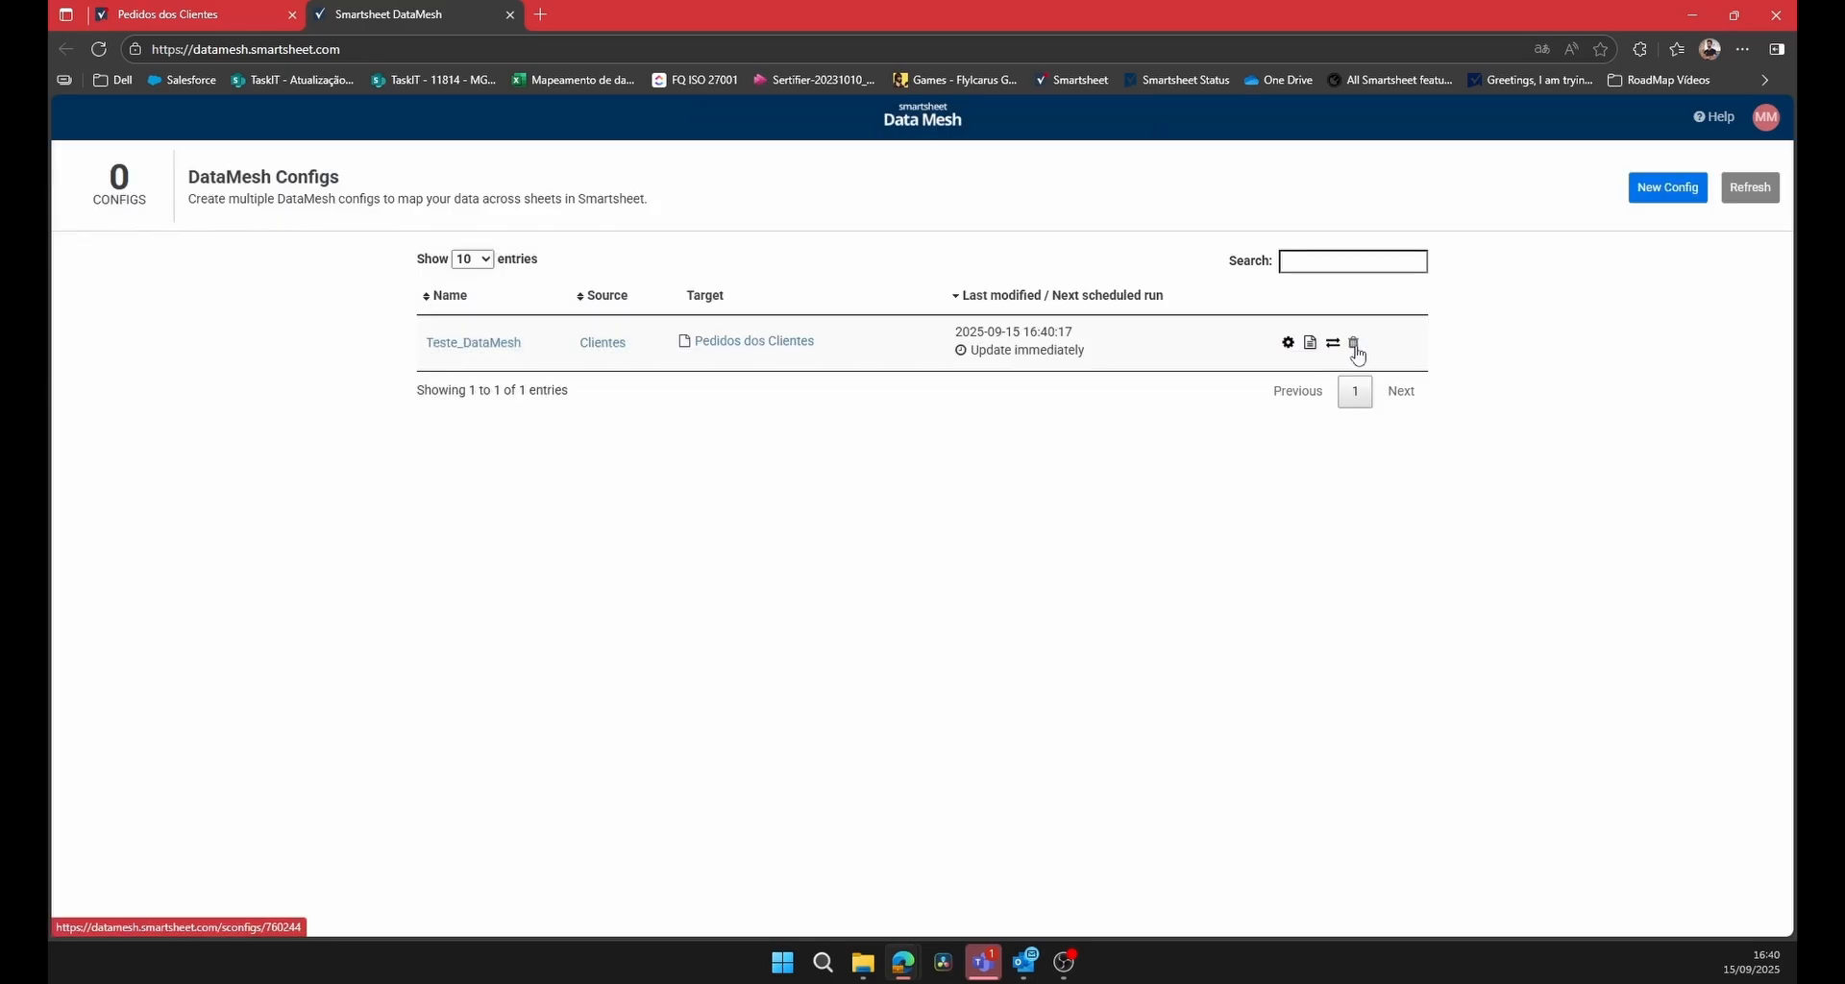
click(1333, 344)
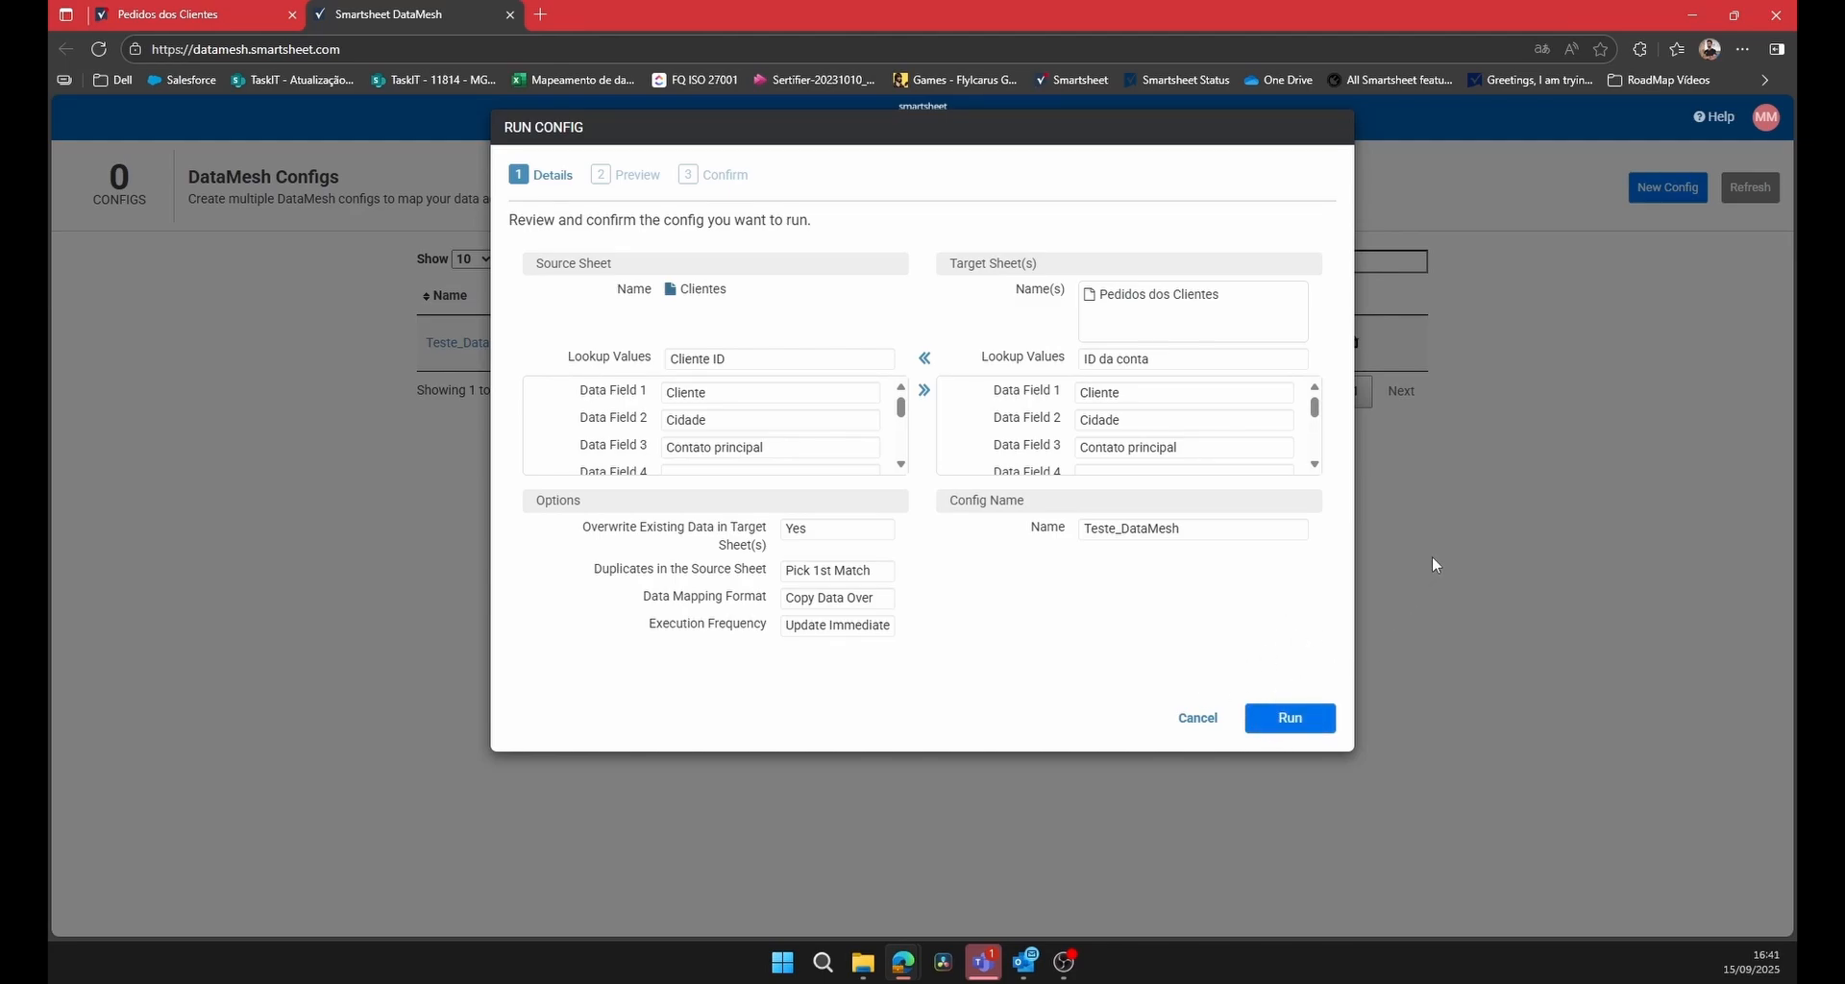
click(1198, 878)
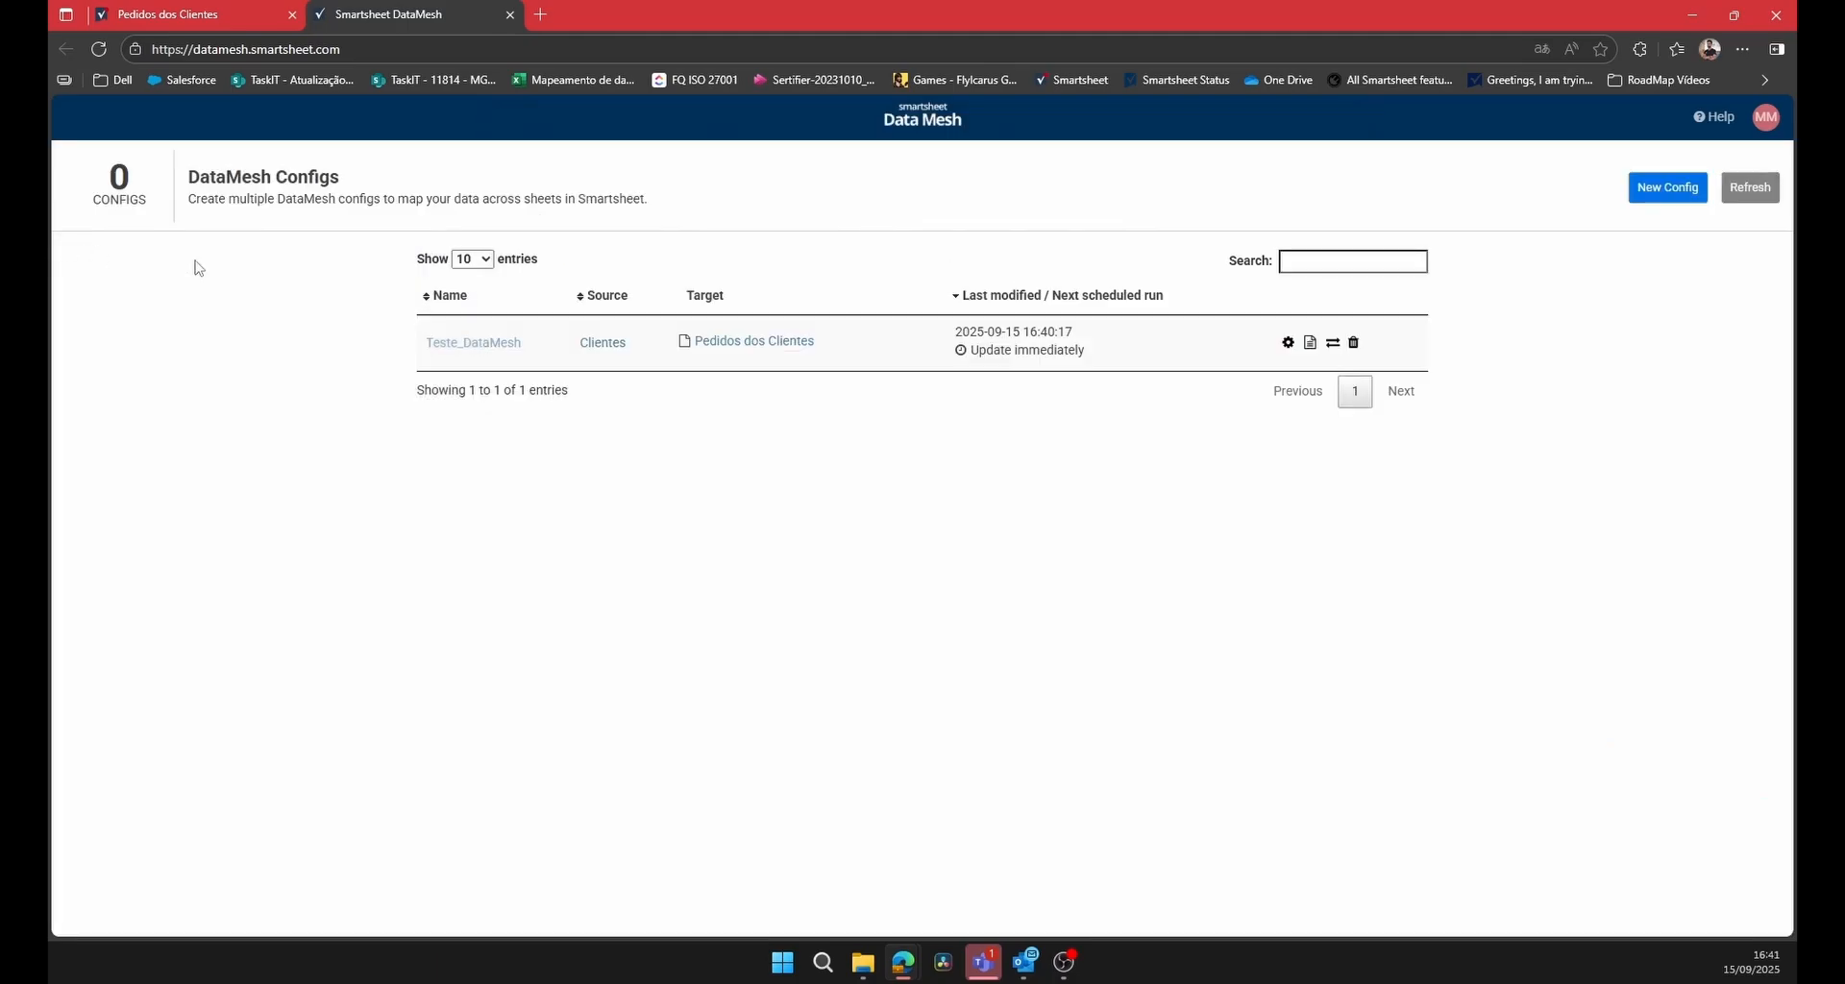
Switch to the Smartsheet workspace tab and open the Clientes sheet to check the customer IDs.
click(214, 9)
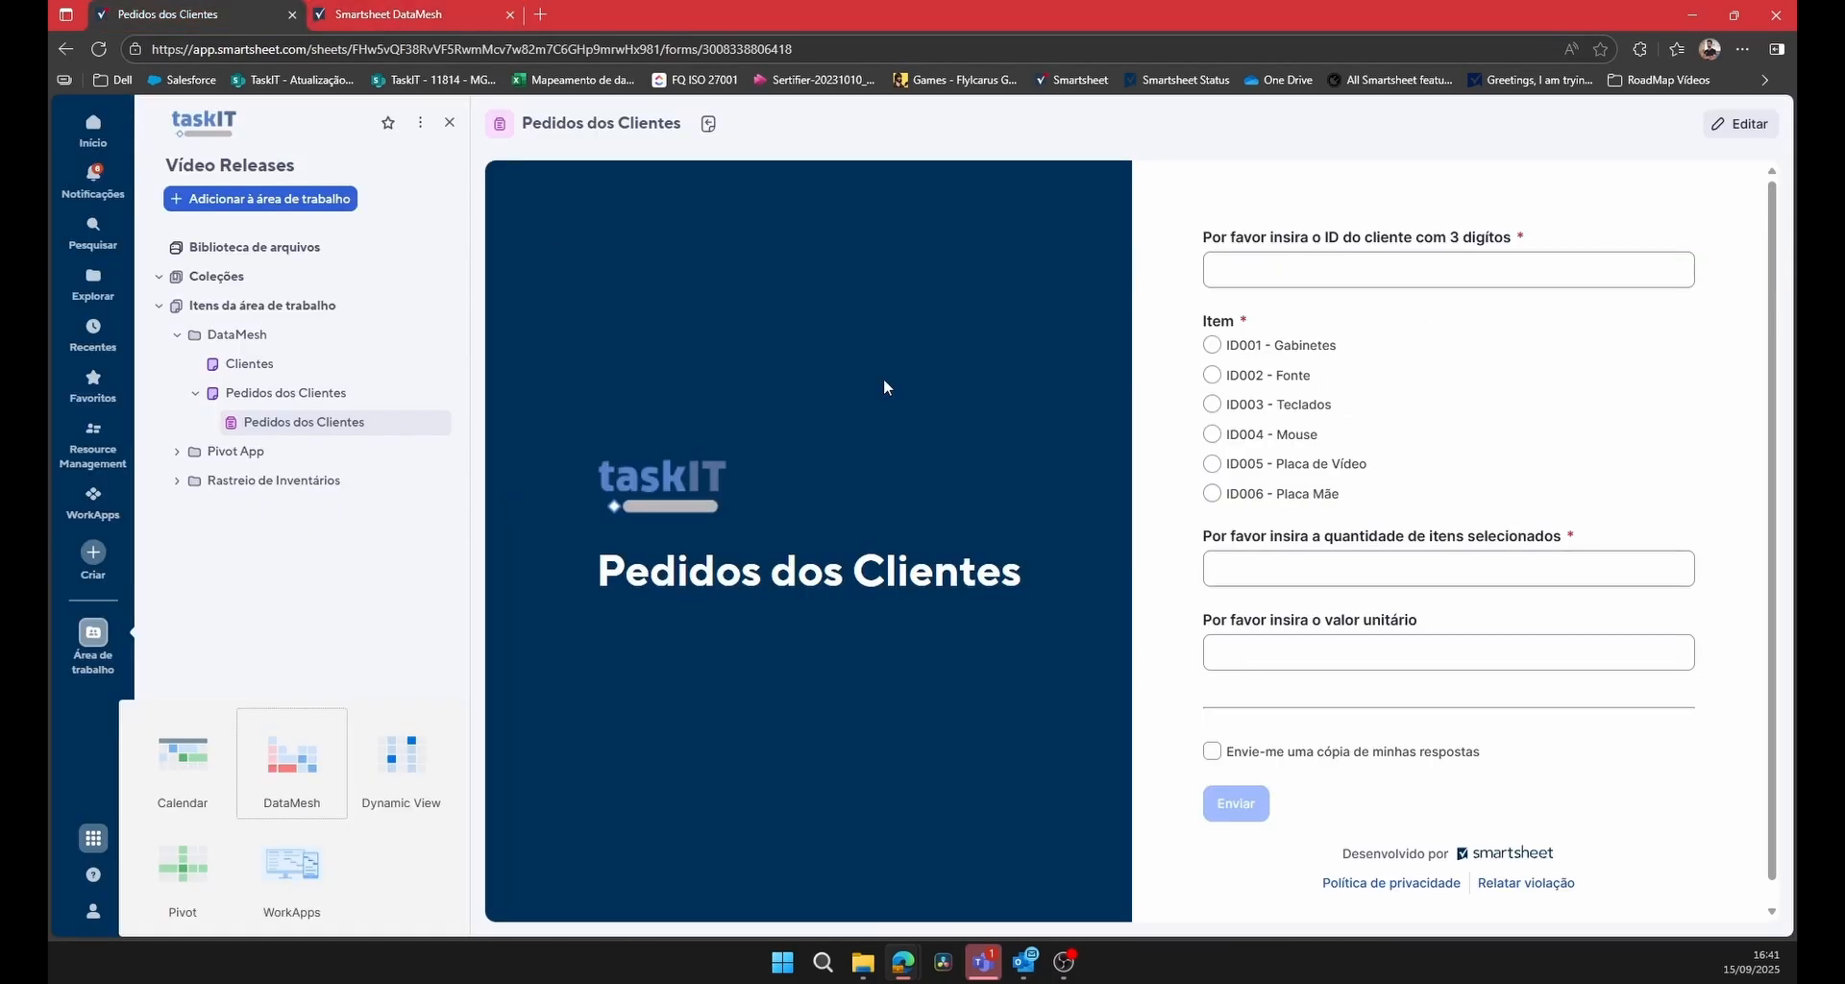
click(431, 628)
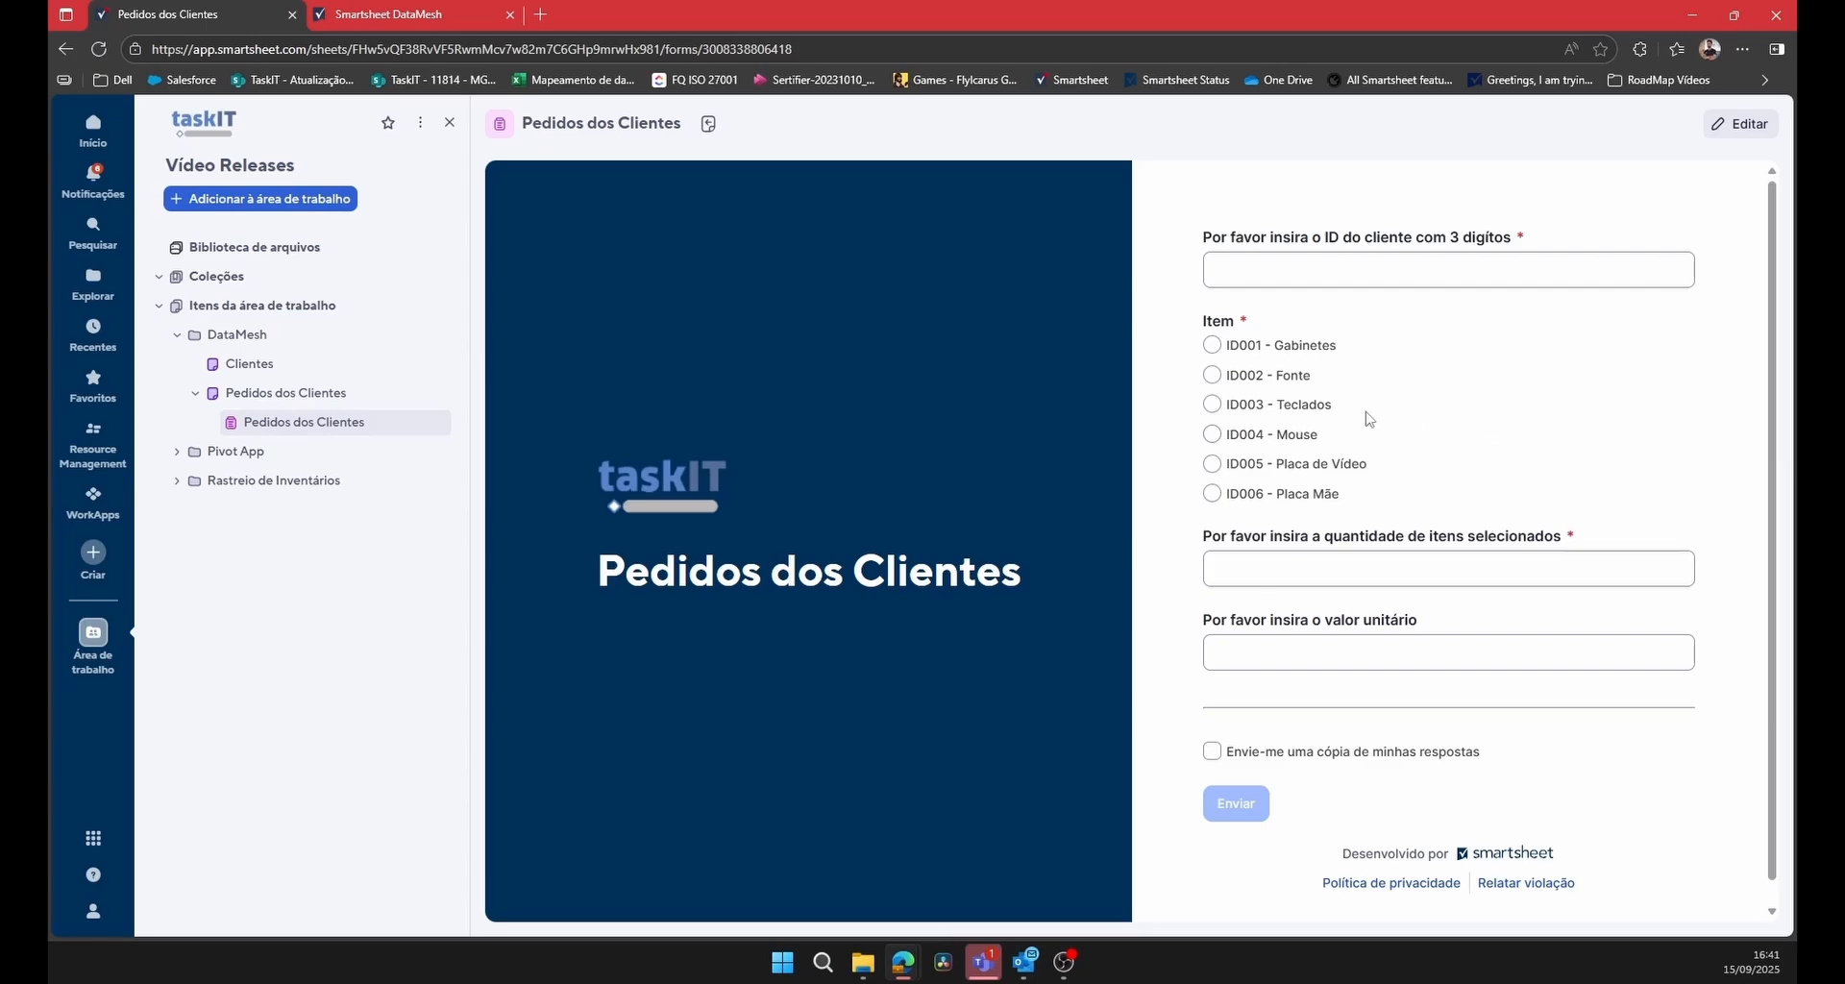
click(324, 373)
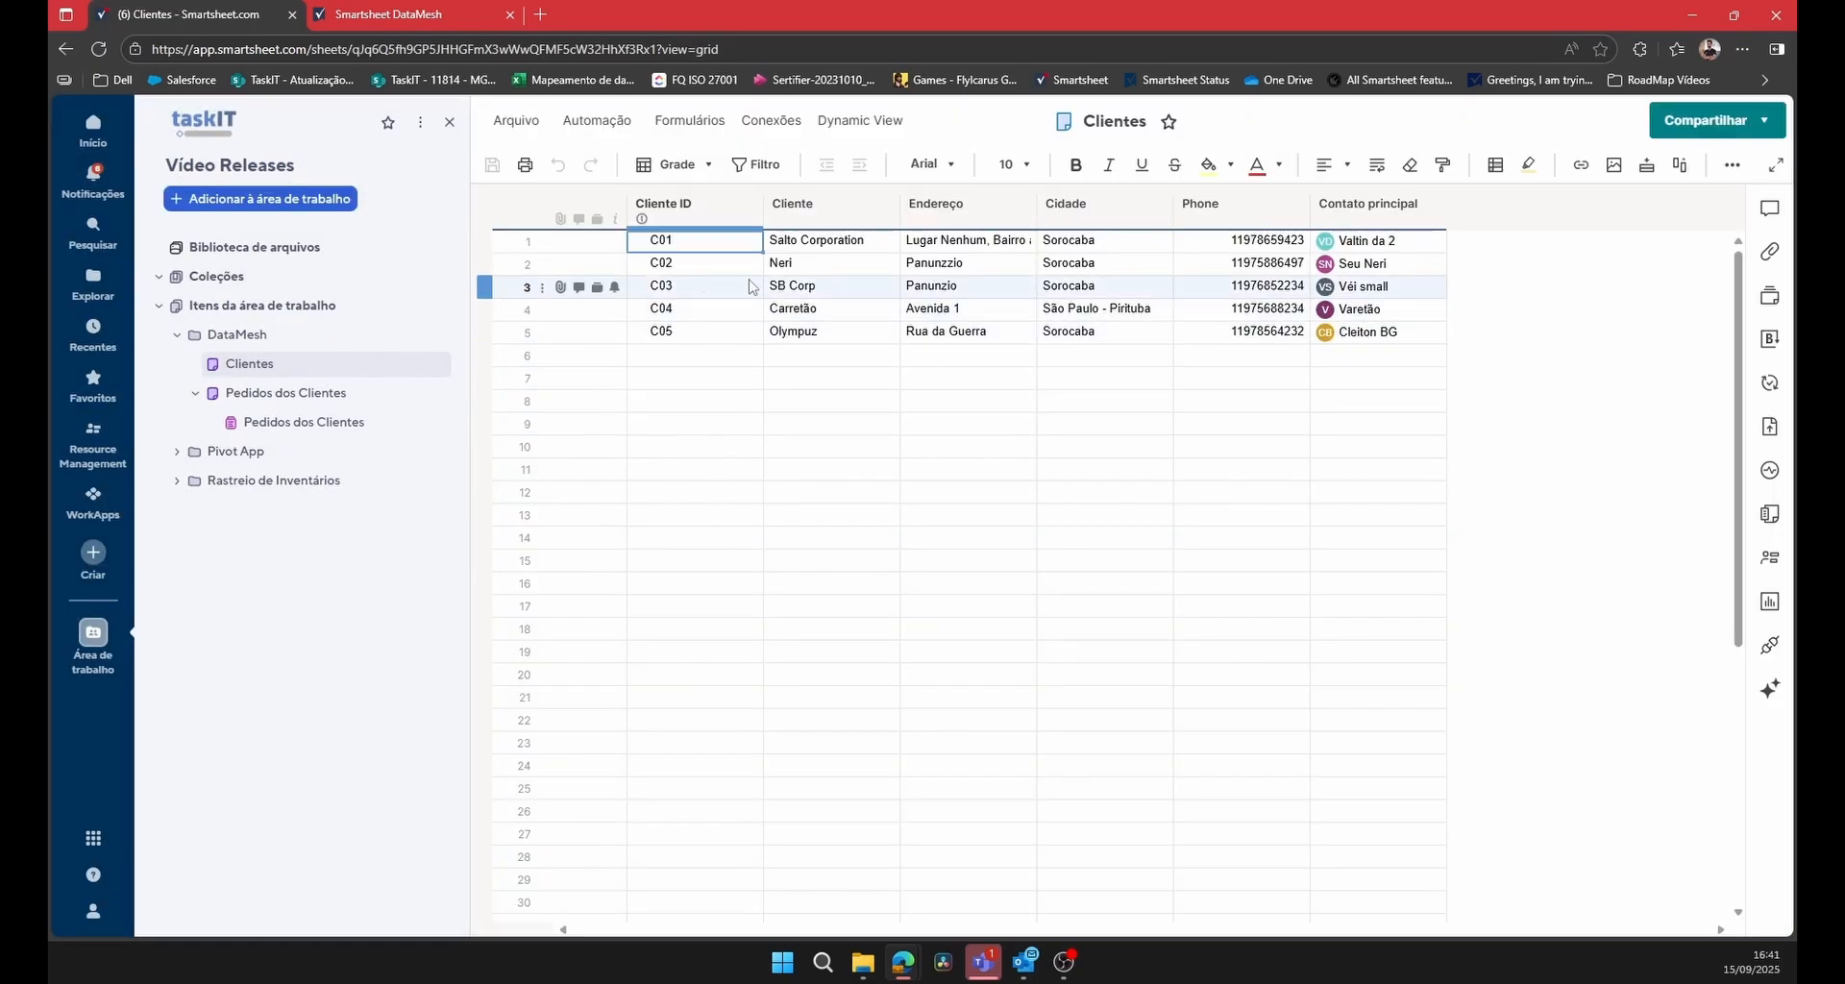
Submit the Pedidos dos Clientes form with the second customer's ID, item ID003 - Teclados, quantity 60 and unit value 80.
click(310, 423)
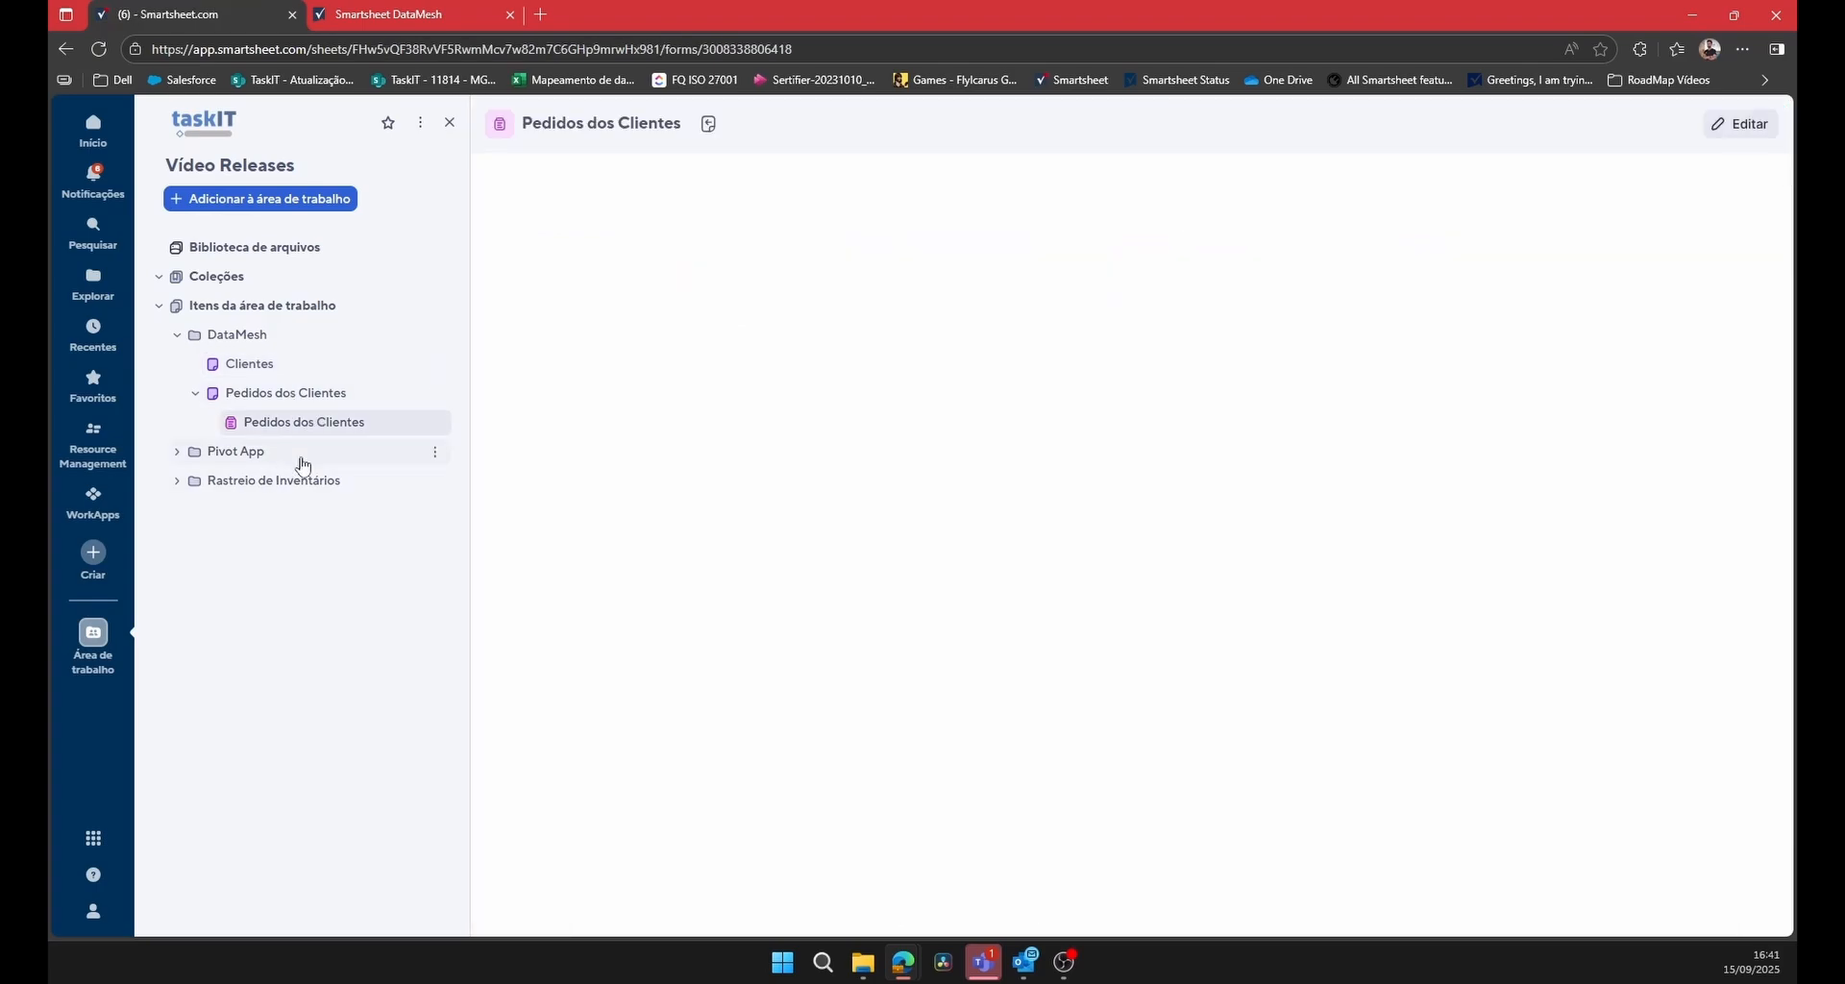
click(1419, 273)
text(C)
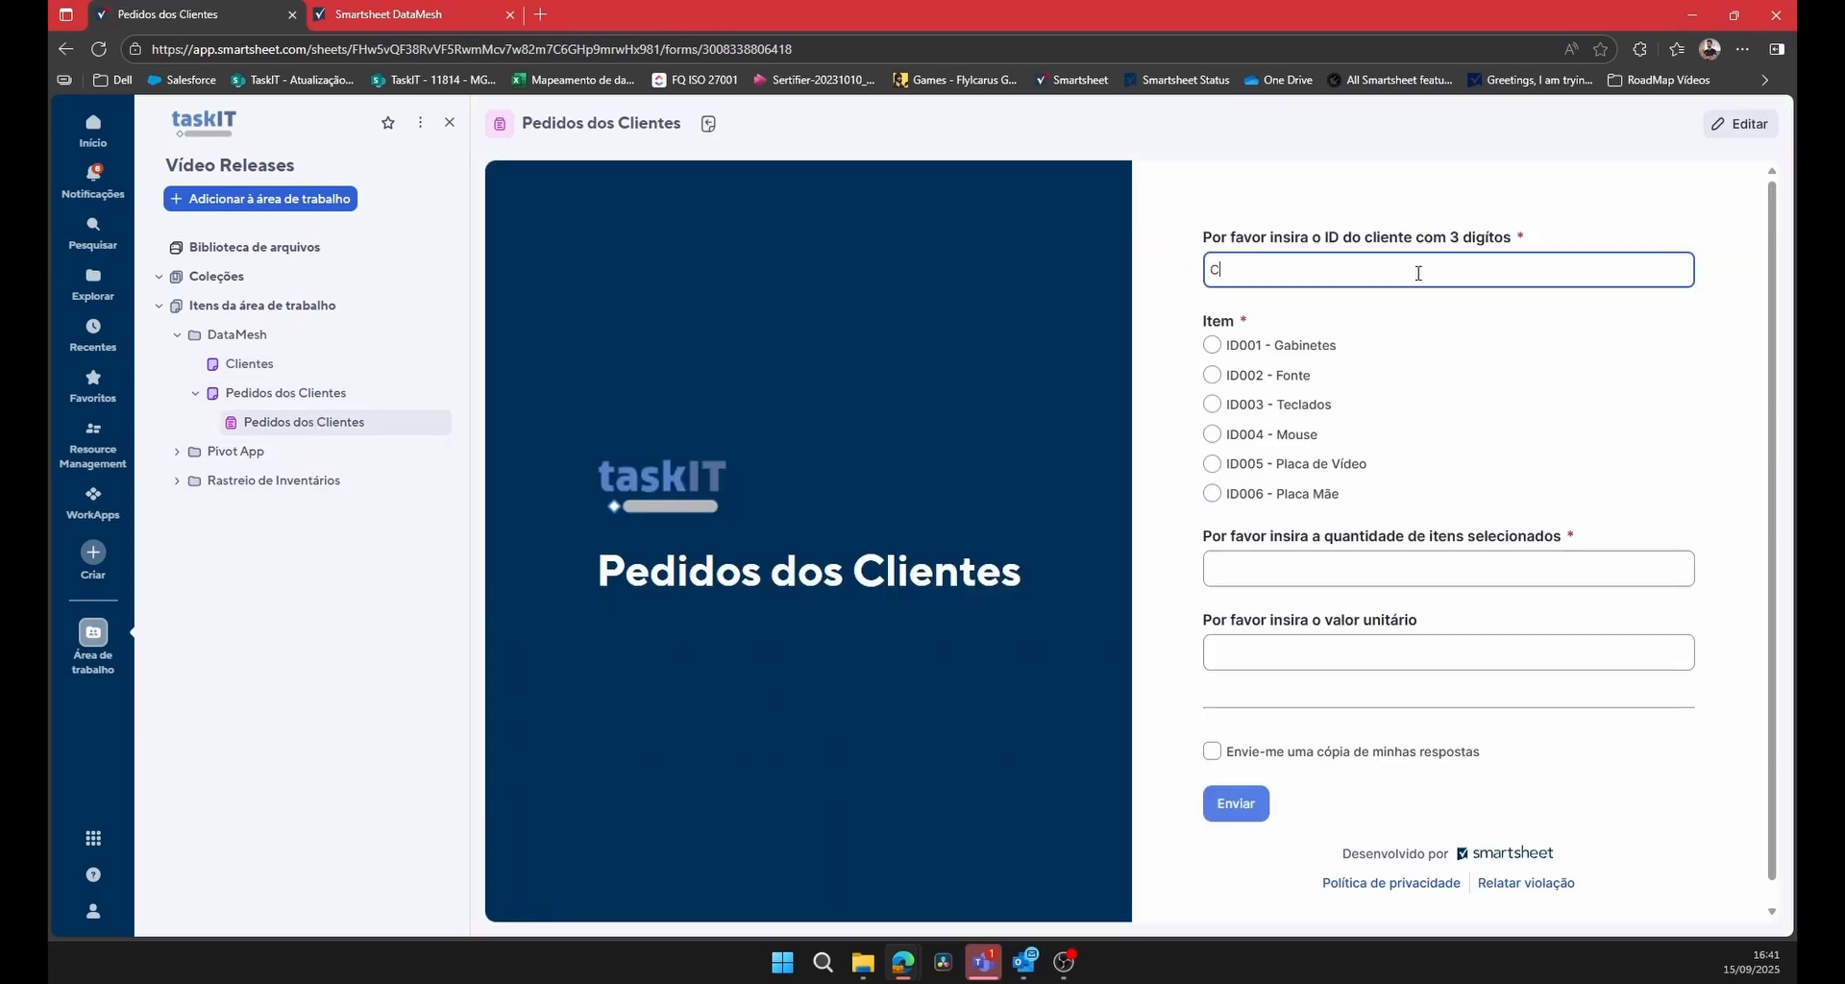
text(02)
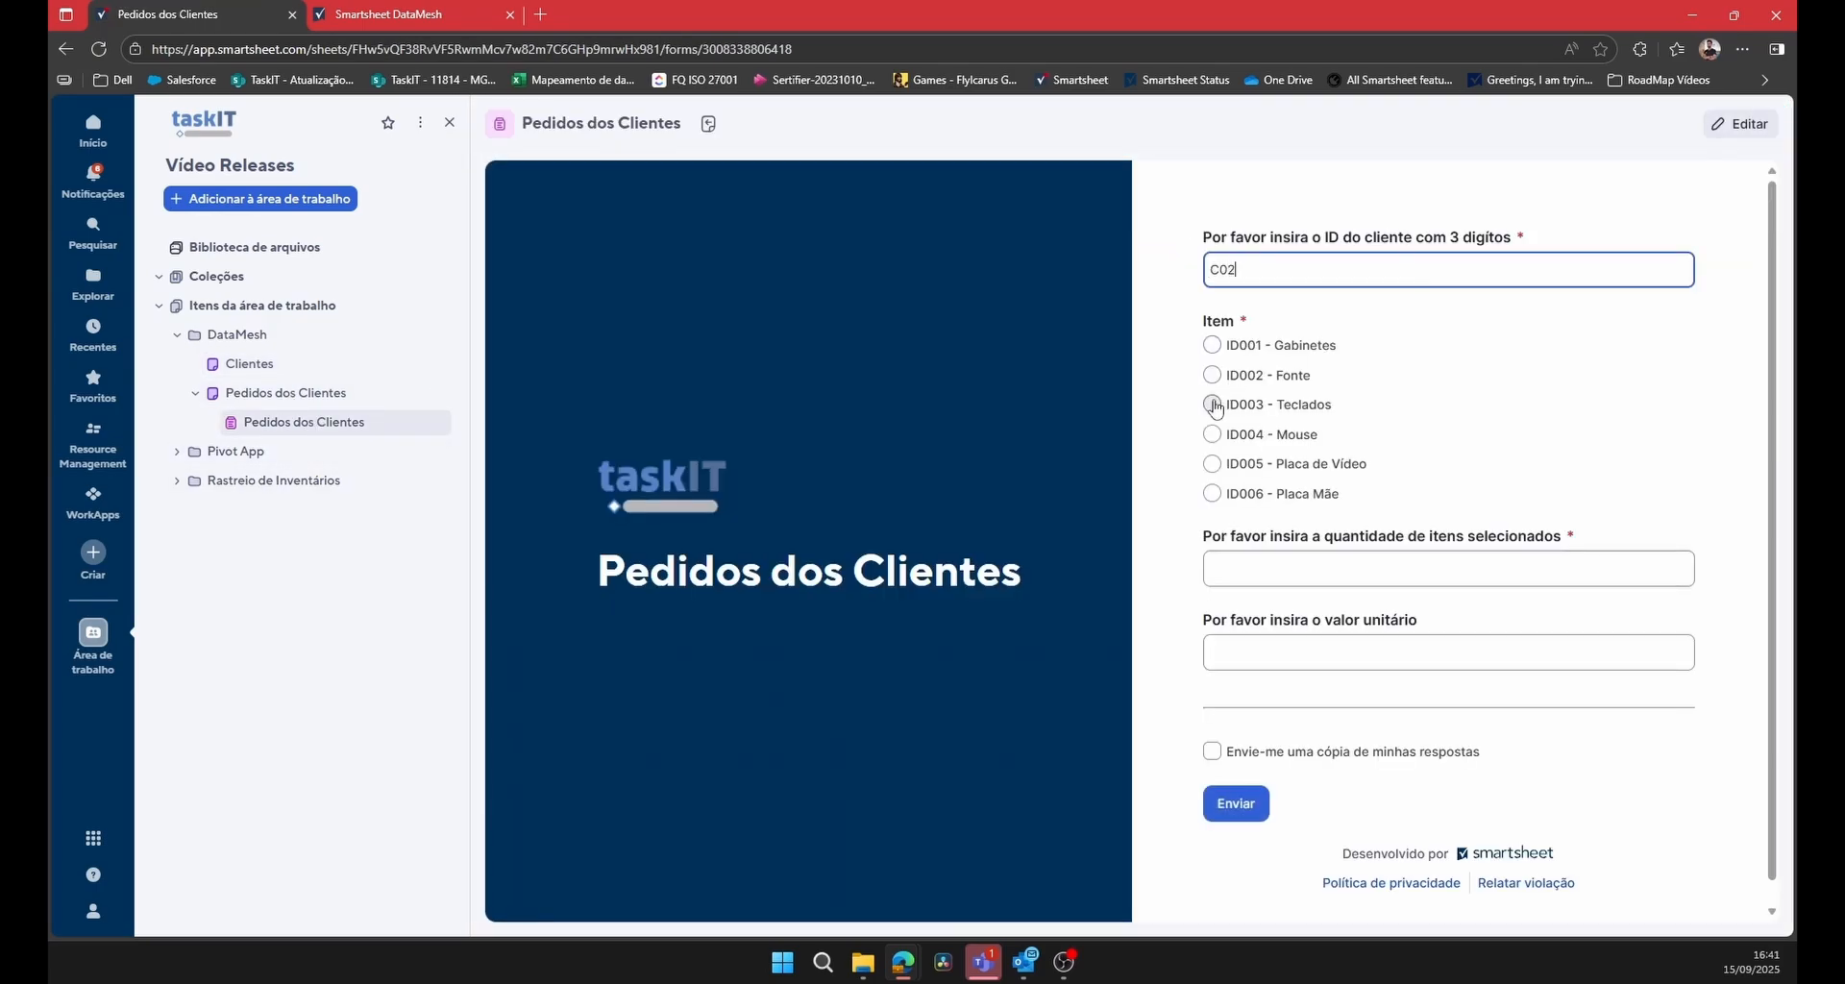
click(1213, 406)
click(1300, 565)
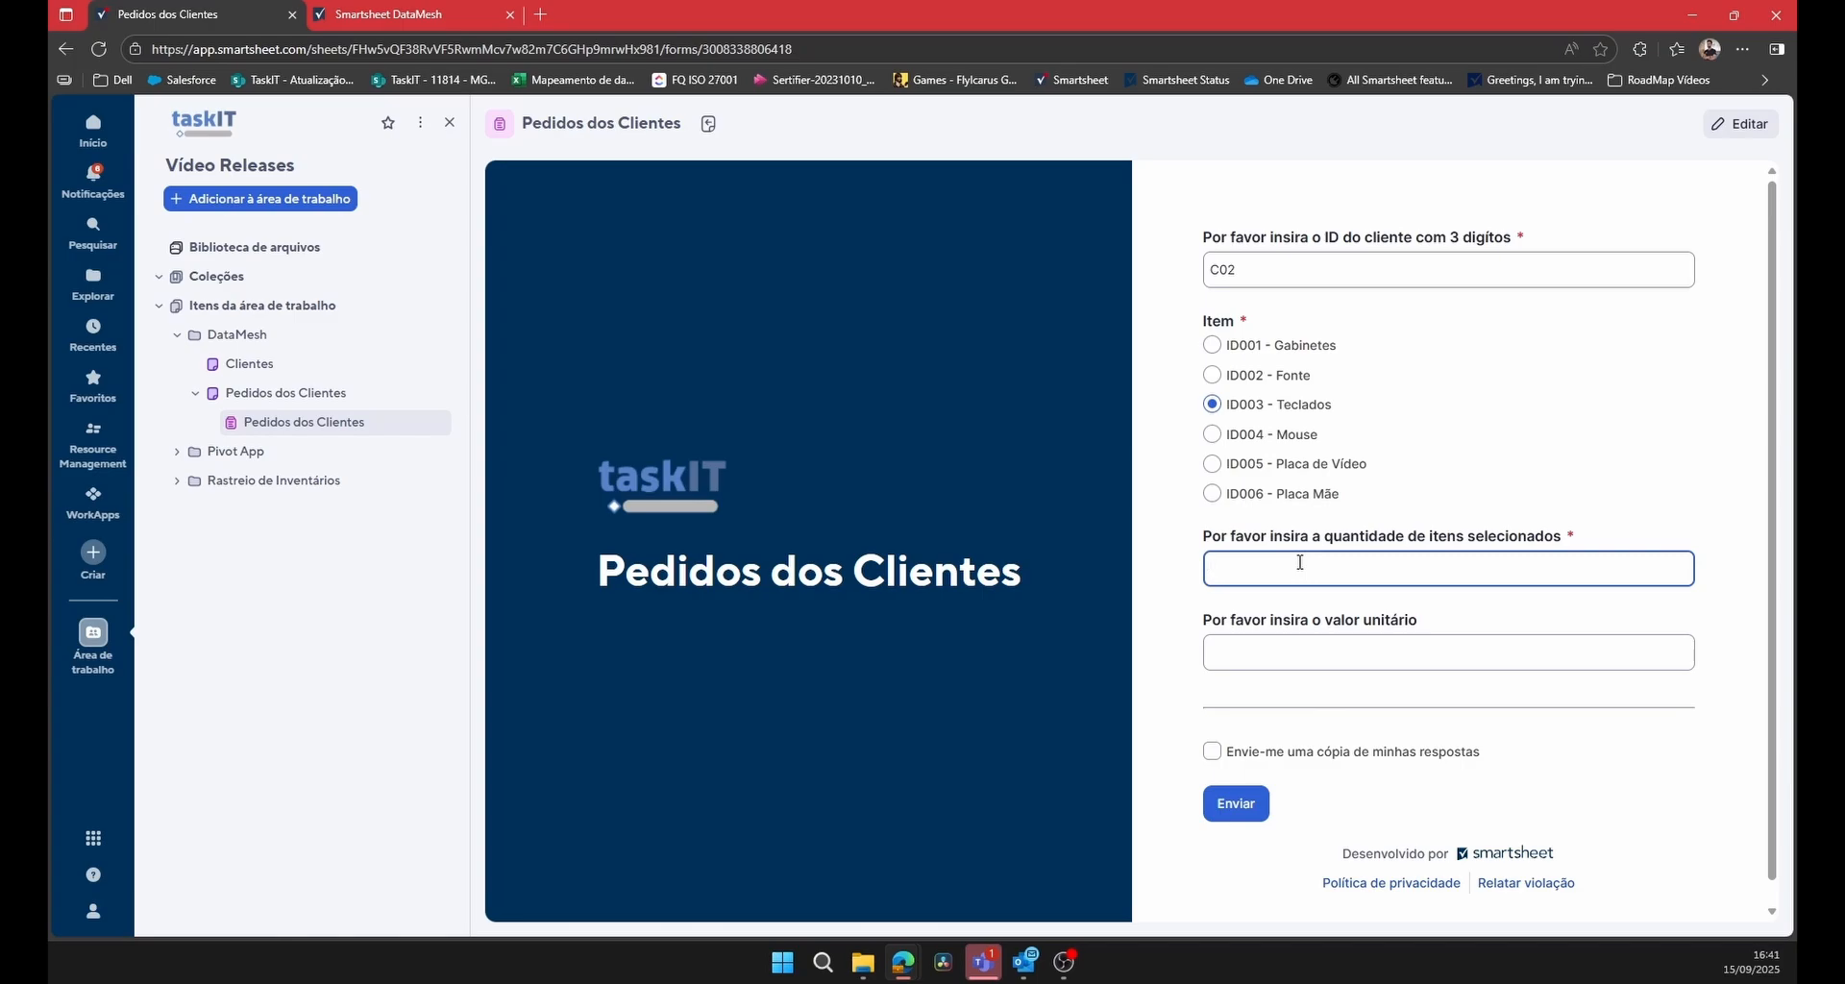
text(60)
click(1316, 643)
text(80)
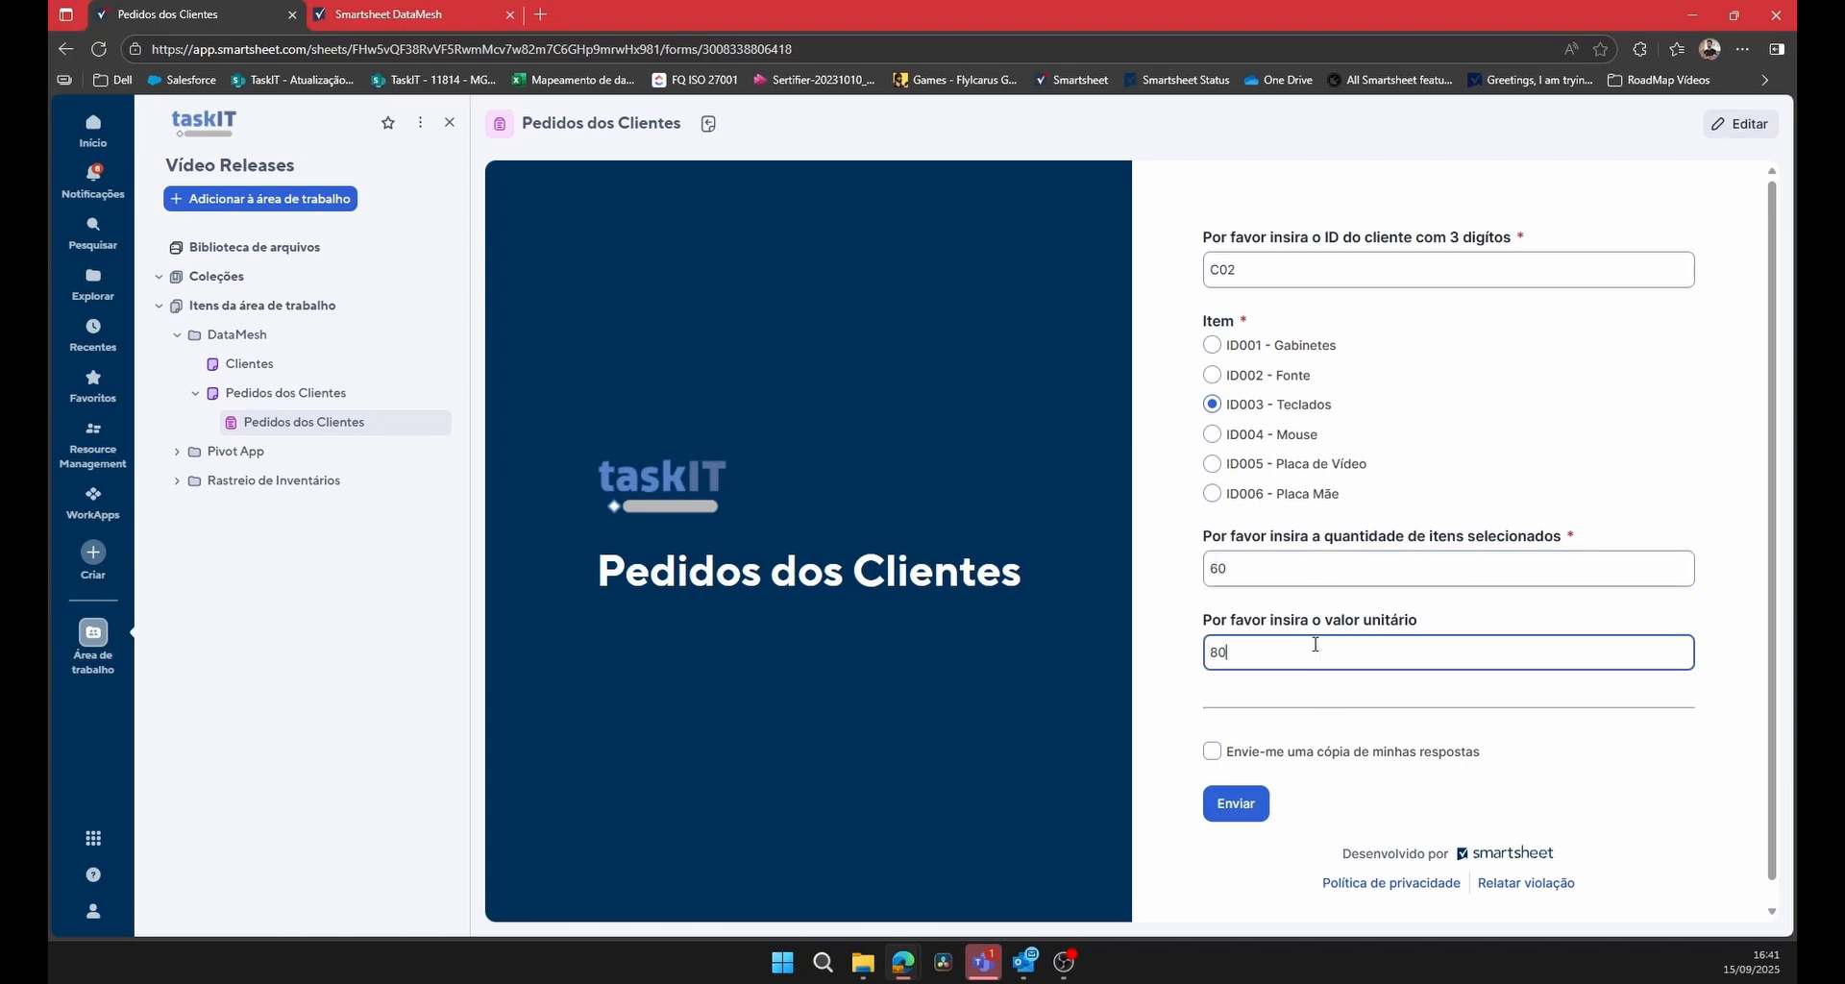
click(1237, 804)
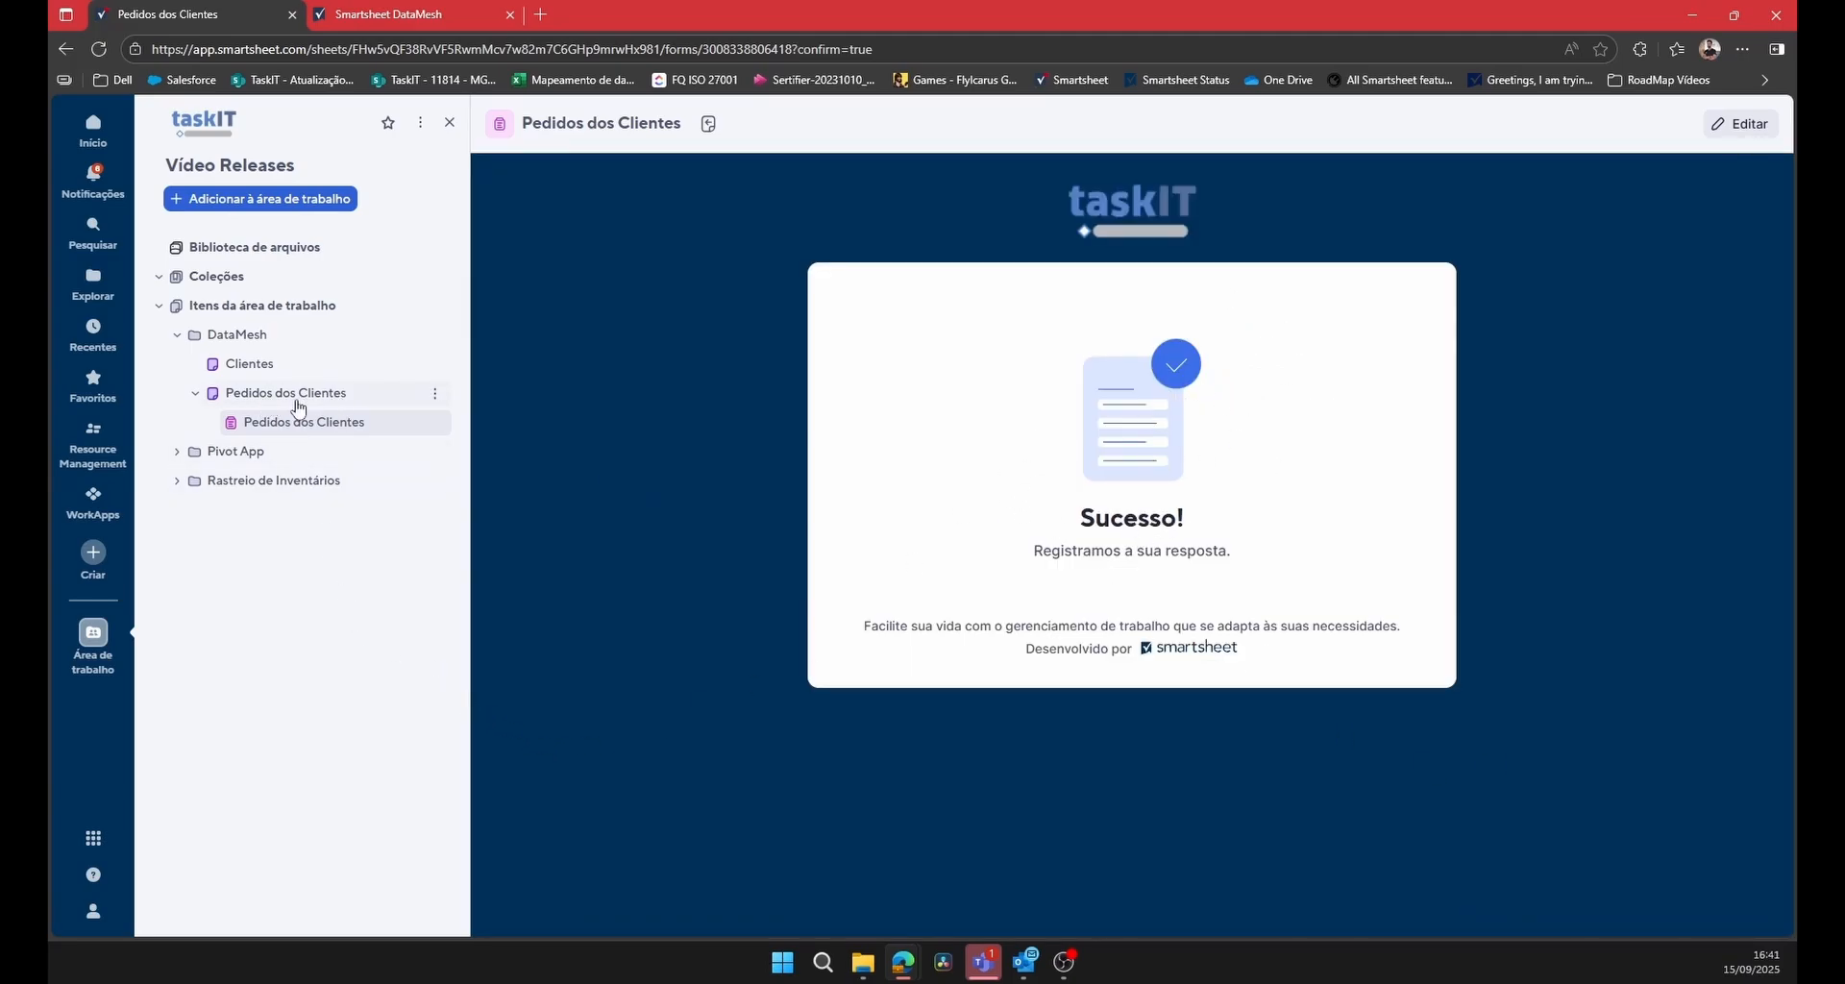
Open the Pedidos dos Clientes sheet and check the new order's Cliente and Contato principal columns.
click(320, 394)
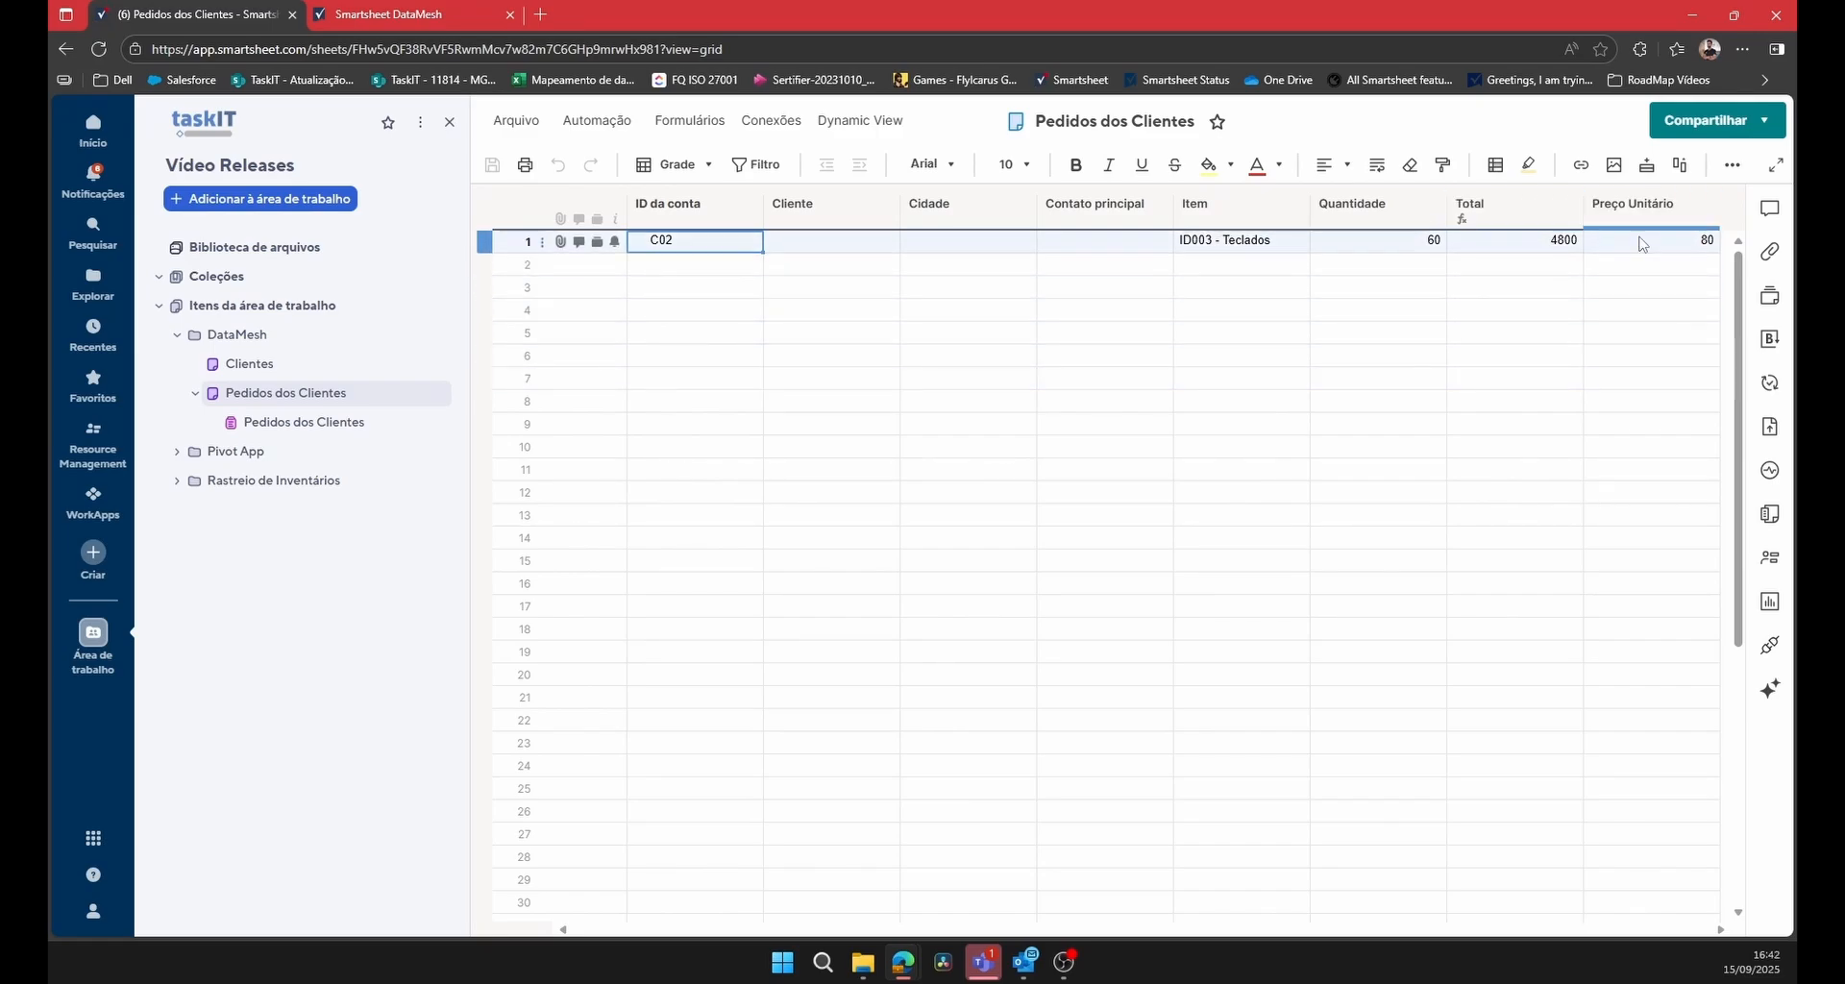
click(834, 211)
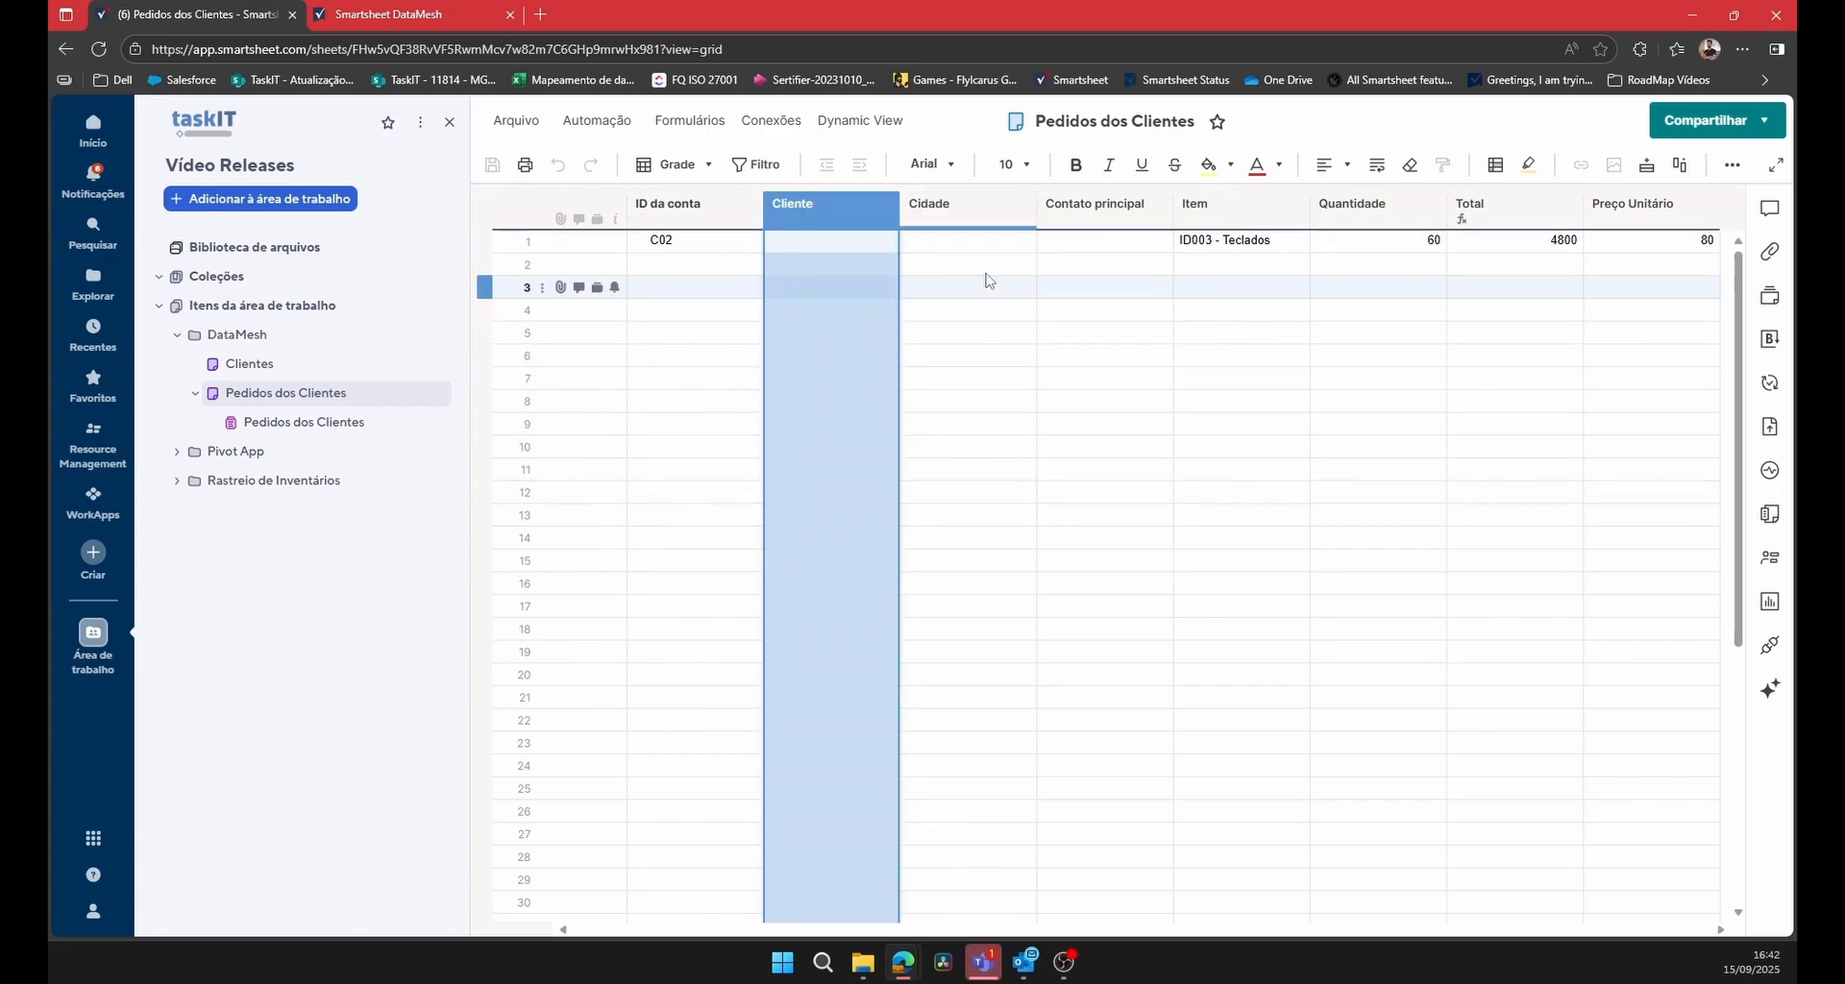
click(1083, 216)
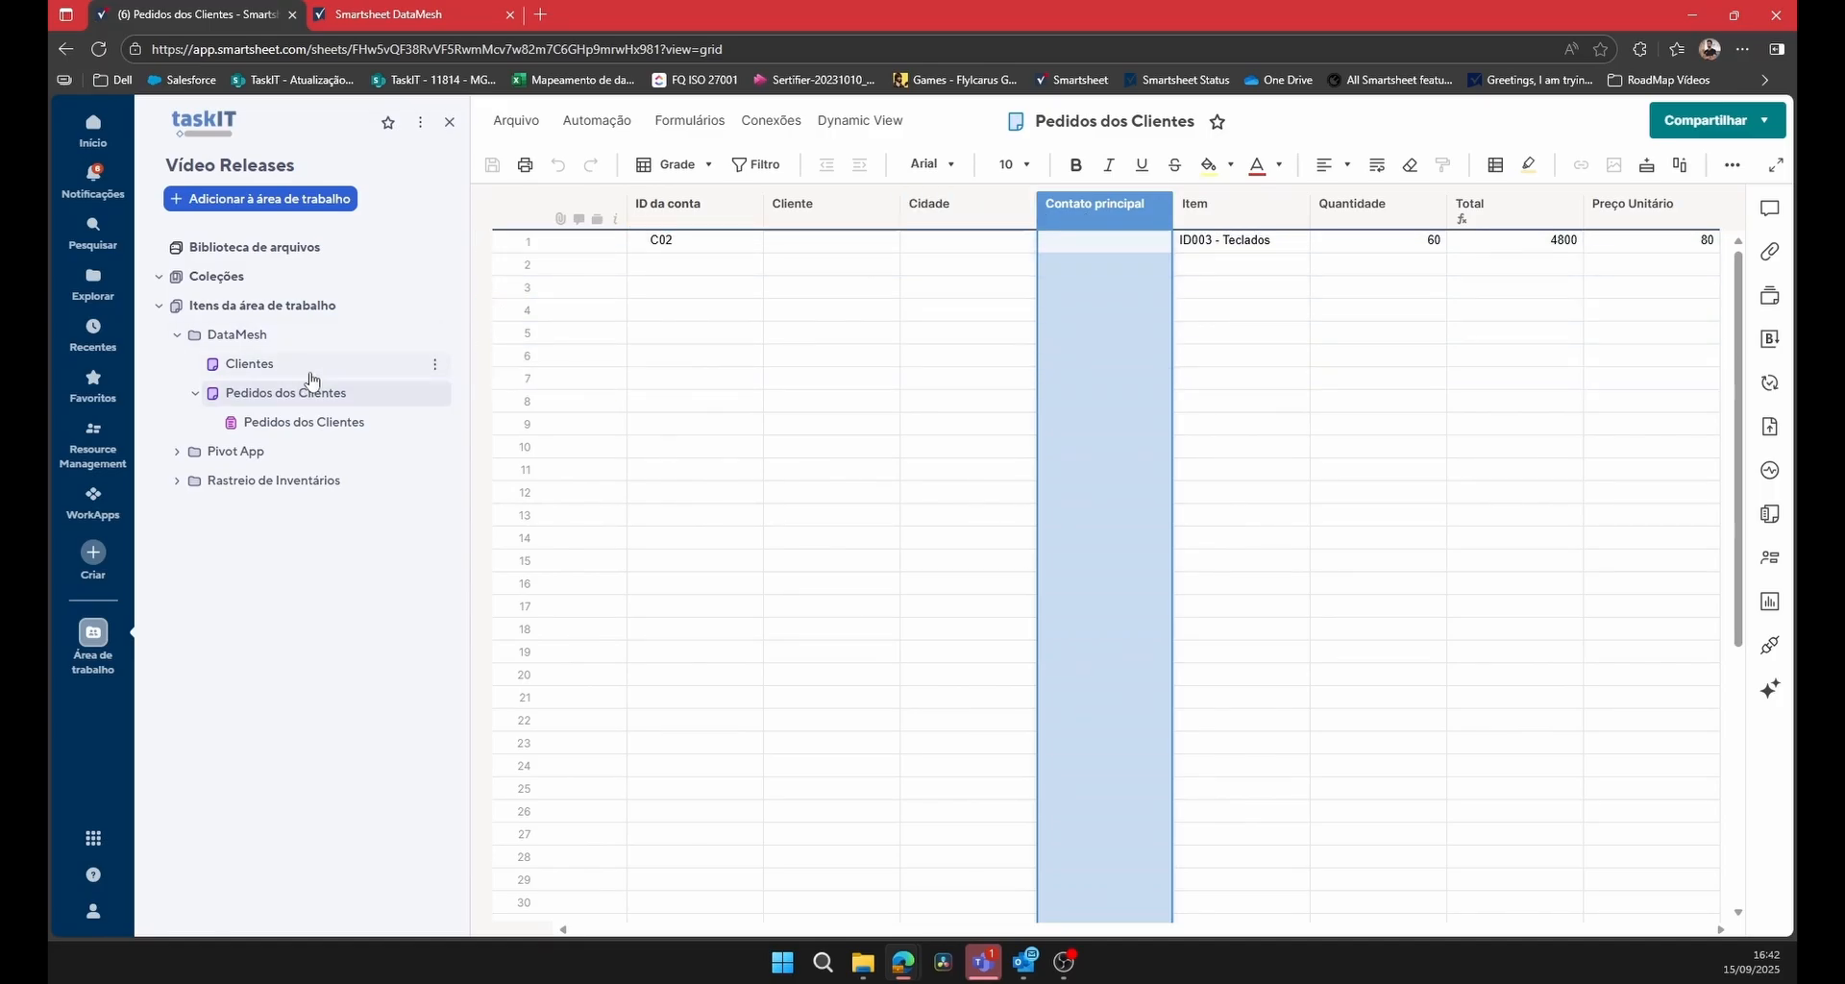
Open the Clientes sheet and examine the source columns Cliente, Cidade and Contato principal.
click(307, 367)
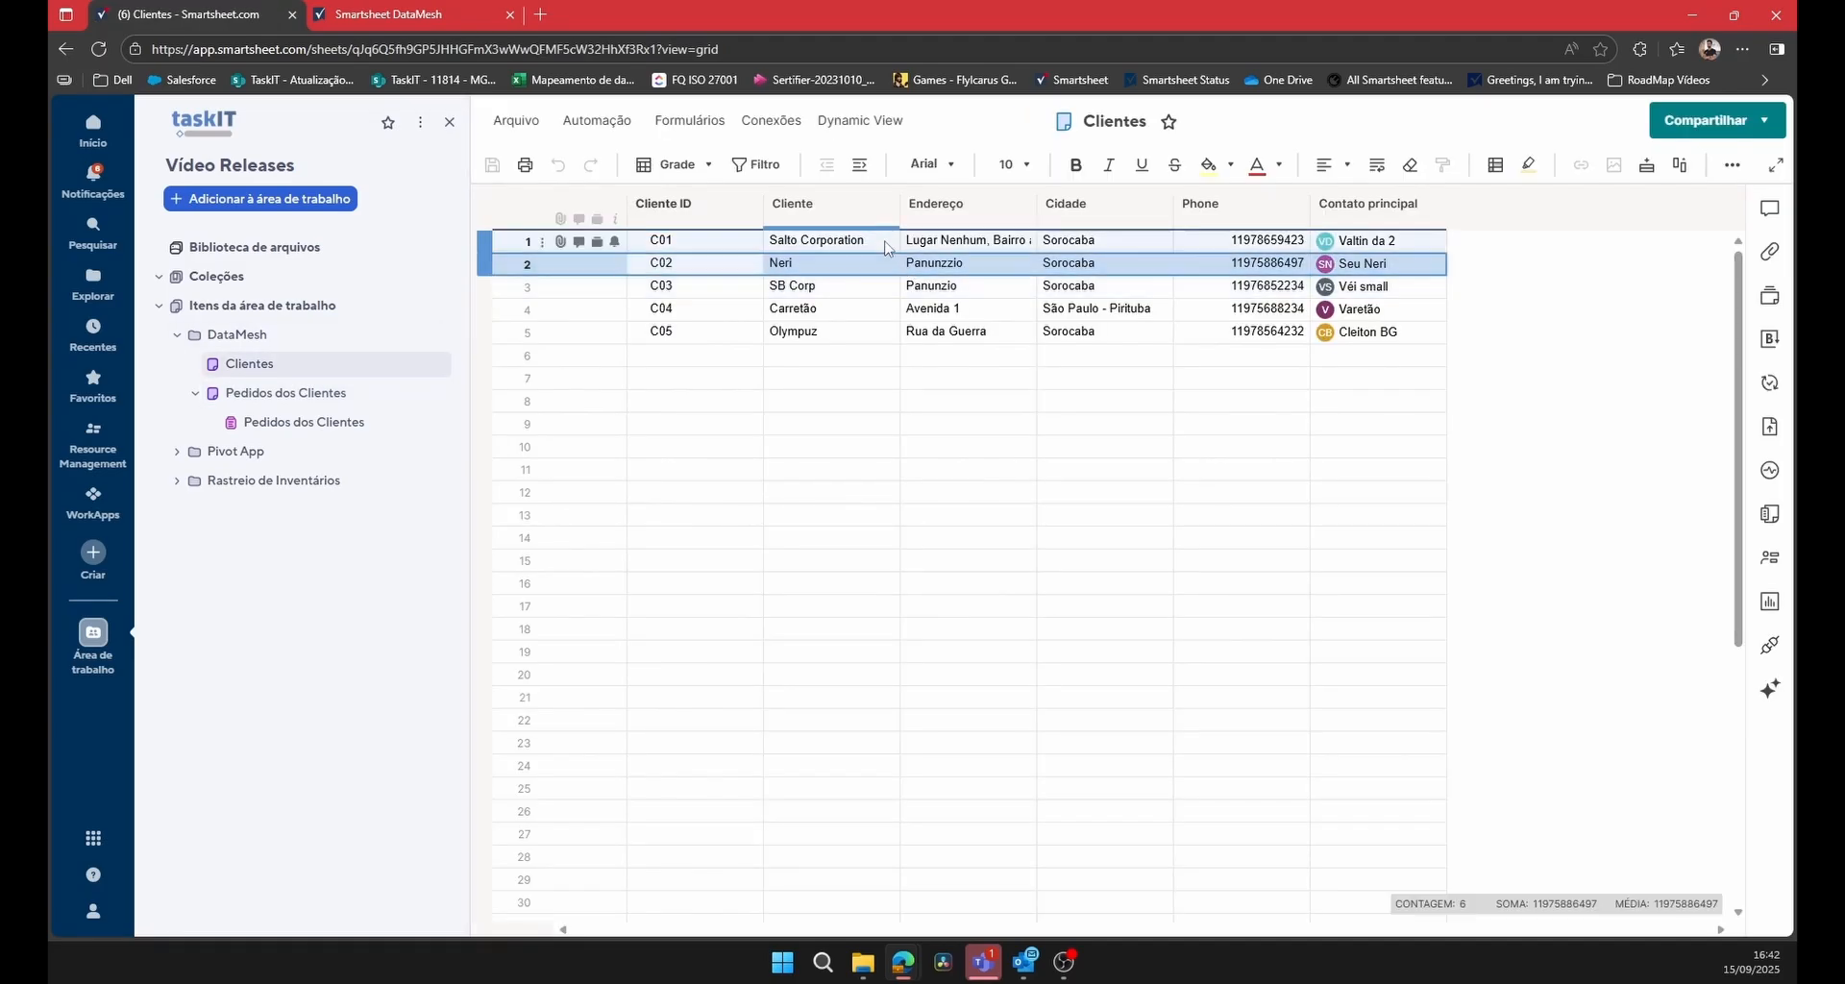
click(827, 204)
click(1095, 204)
click(1374, 203)
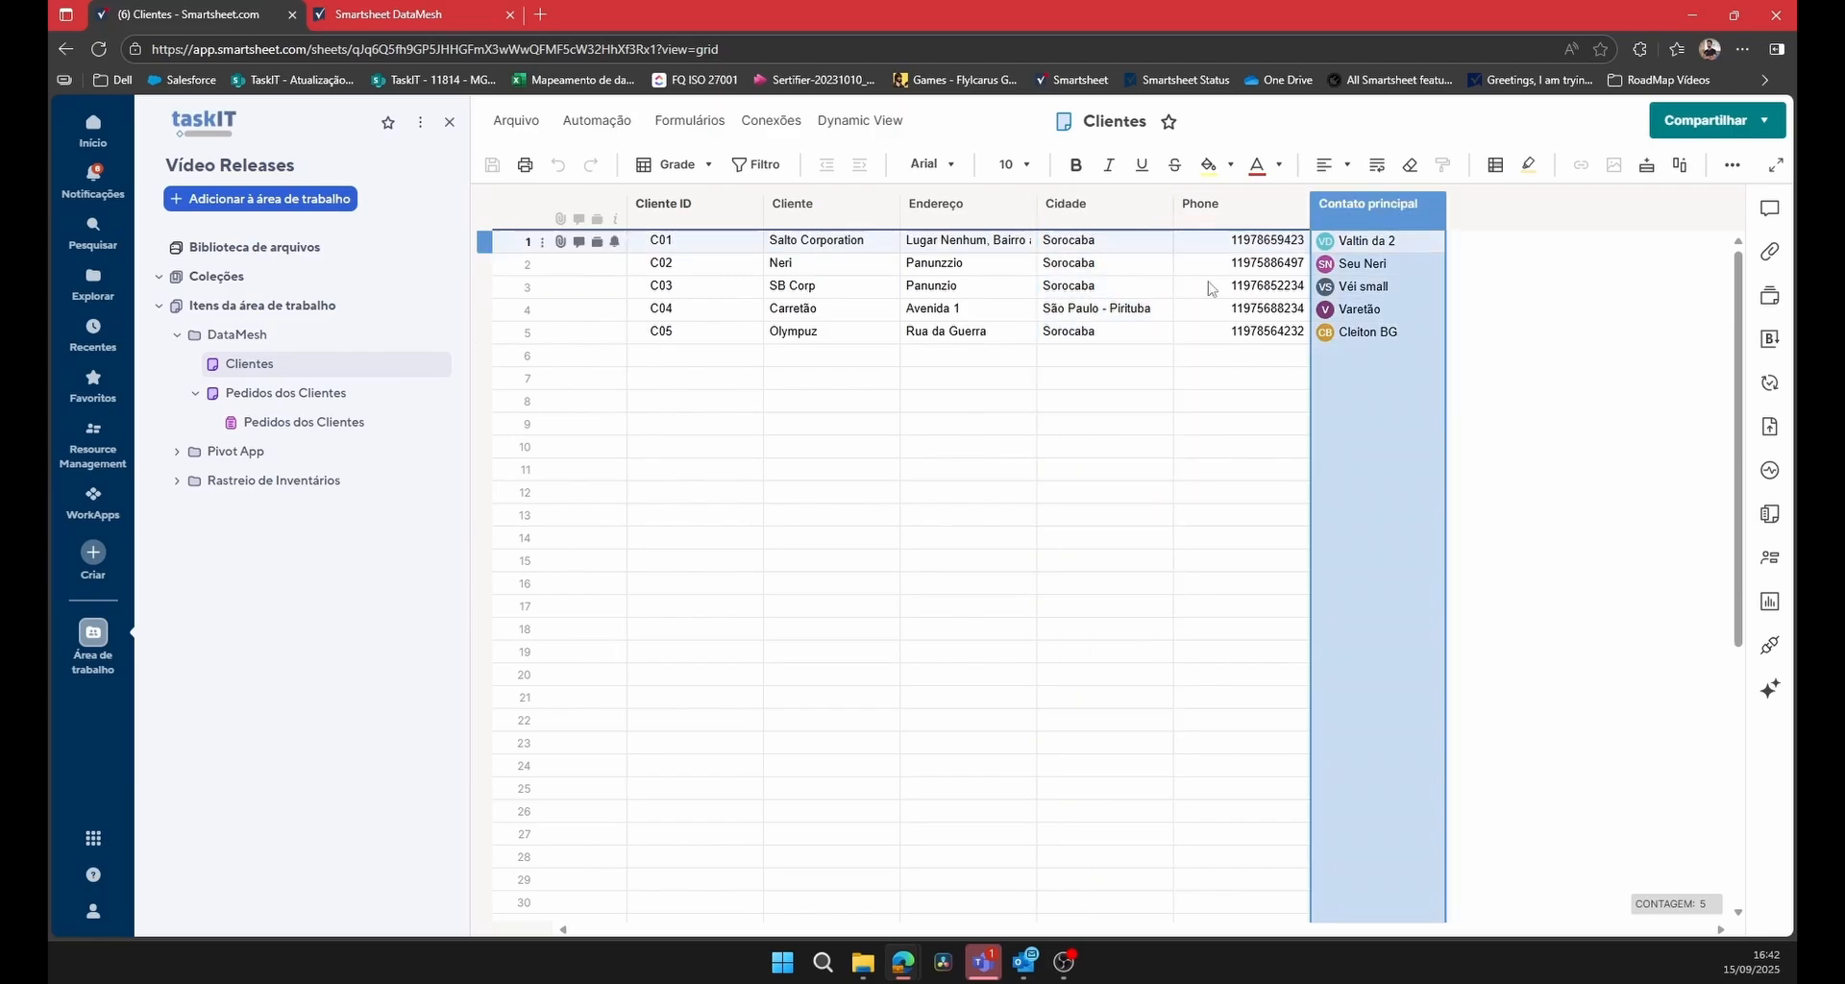
Return to the Pedidos dos Clientes sheet, close the old DataMesh tab and reopen DataMesh from Smartsheet.
click(289, 393)
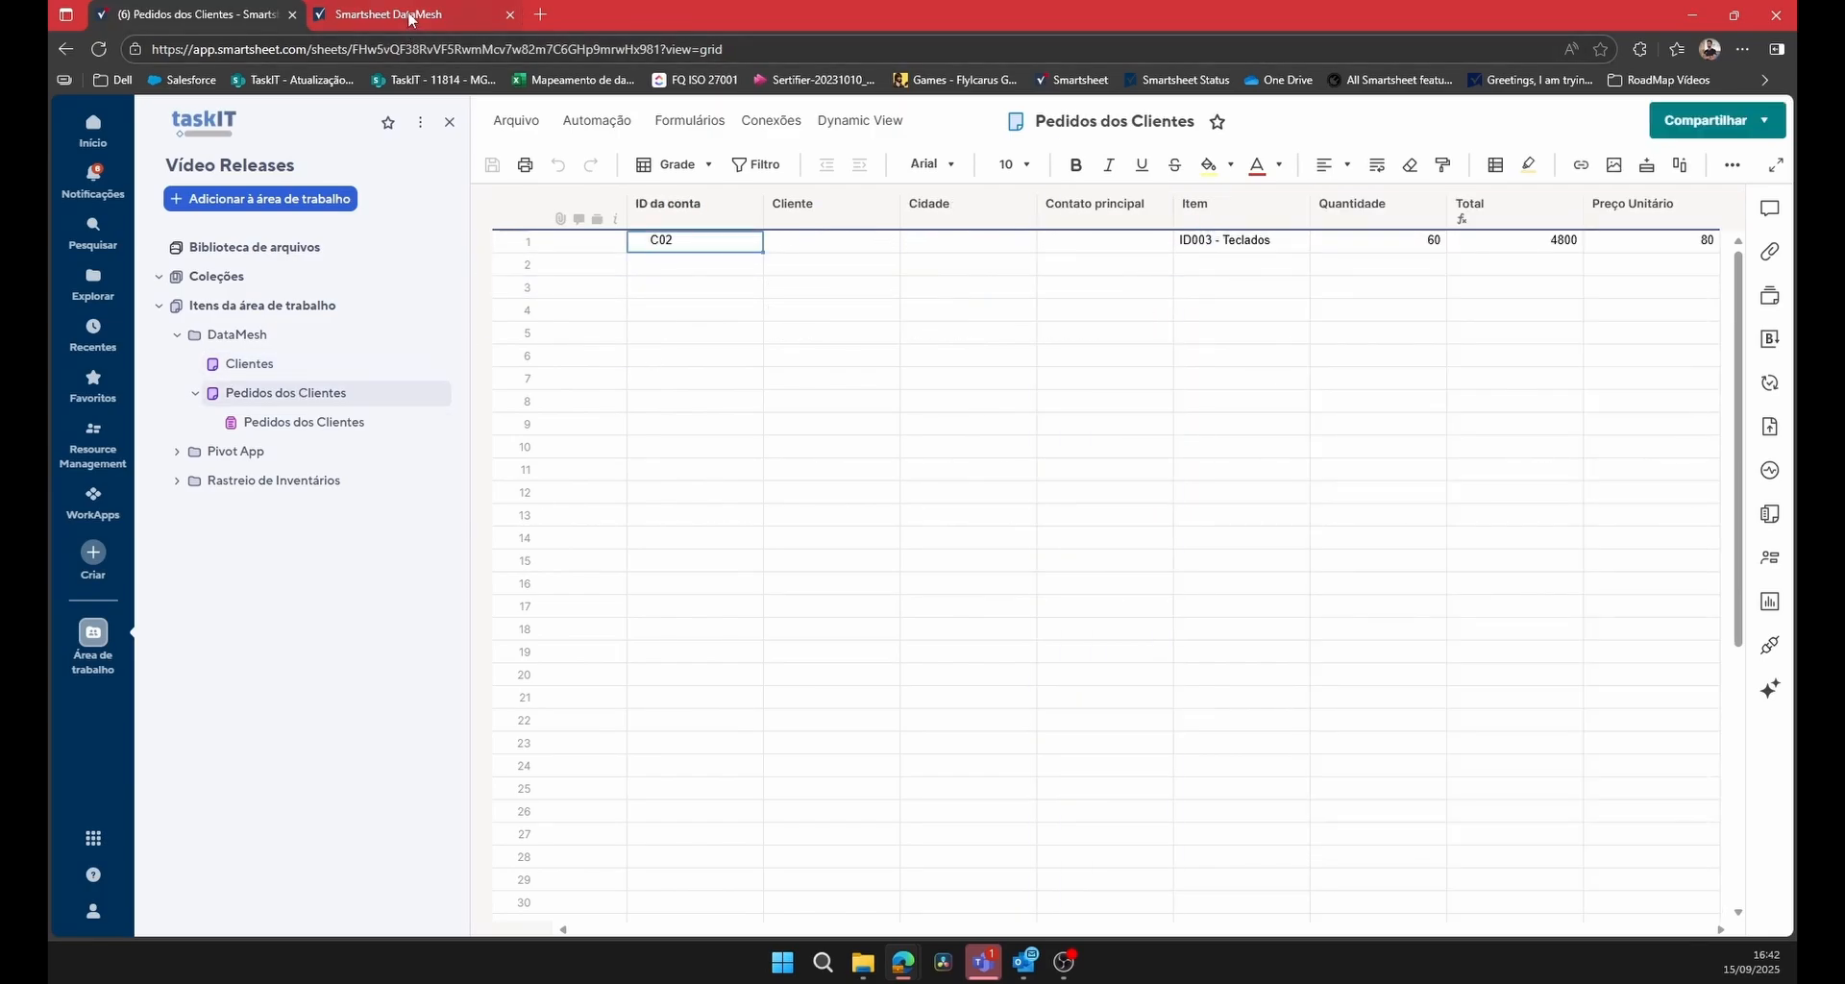
middle_click(410, 19)
click(93, 839)
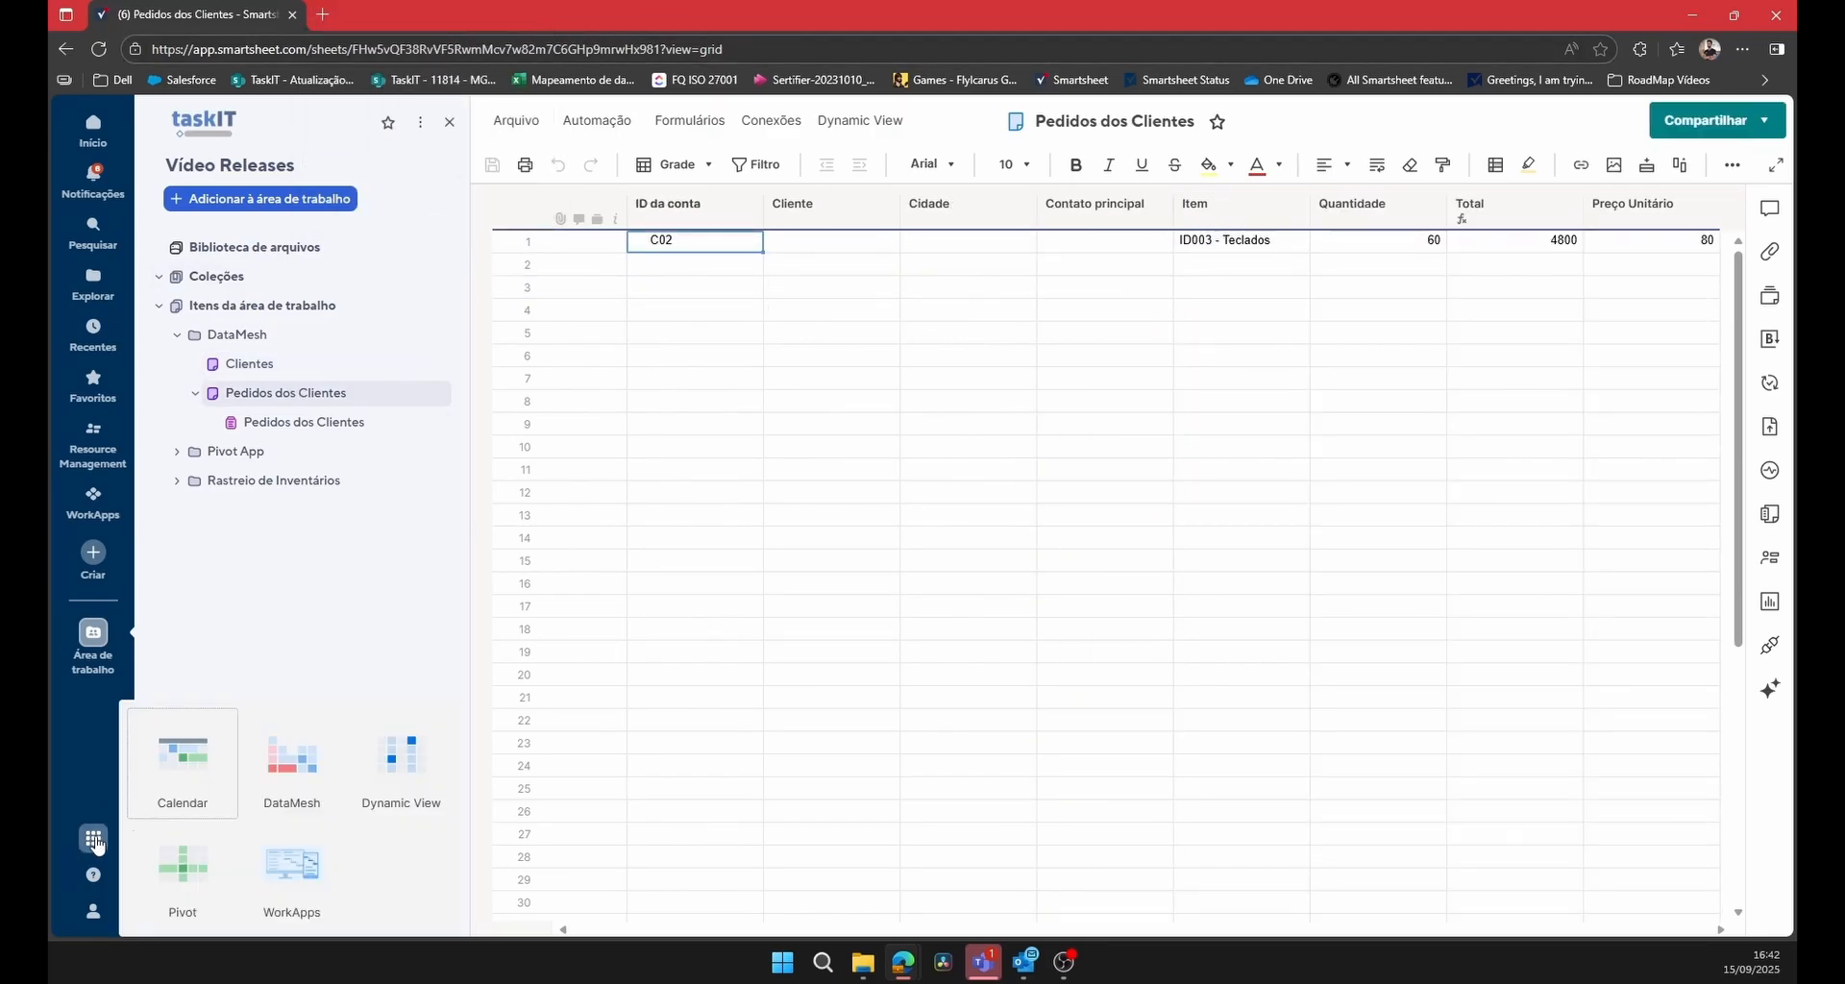
click(292, 759)
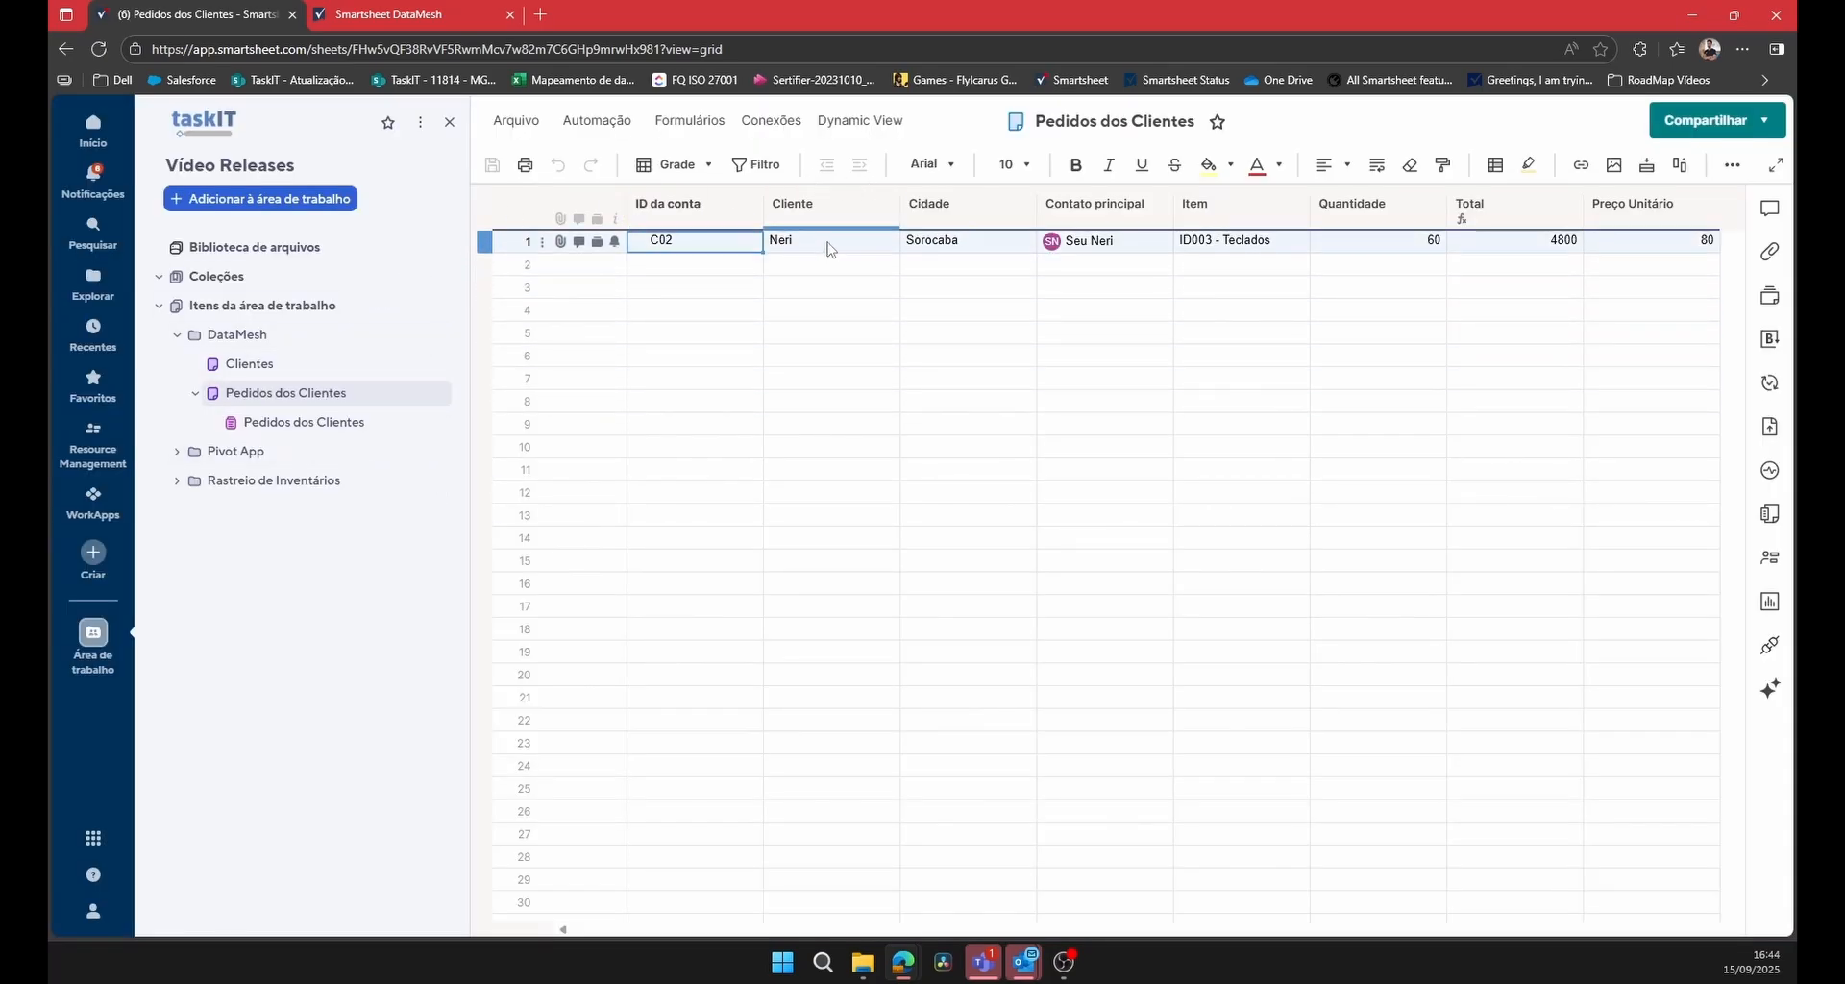
Check the order's Cliente, Cidade and Contato principal cells in the Pedidos dos Clientes sheet.
click(831, 249)
click(959, 241)
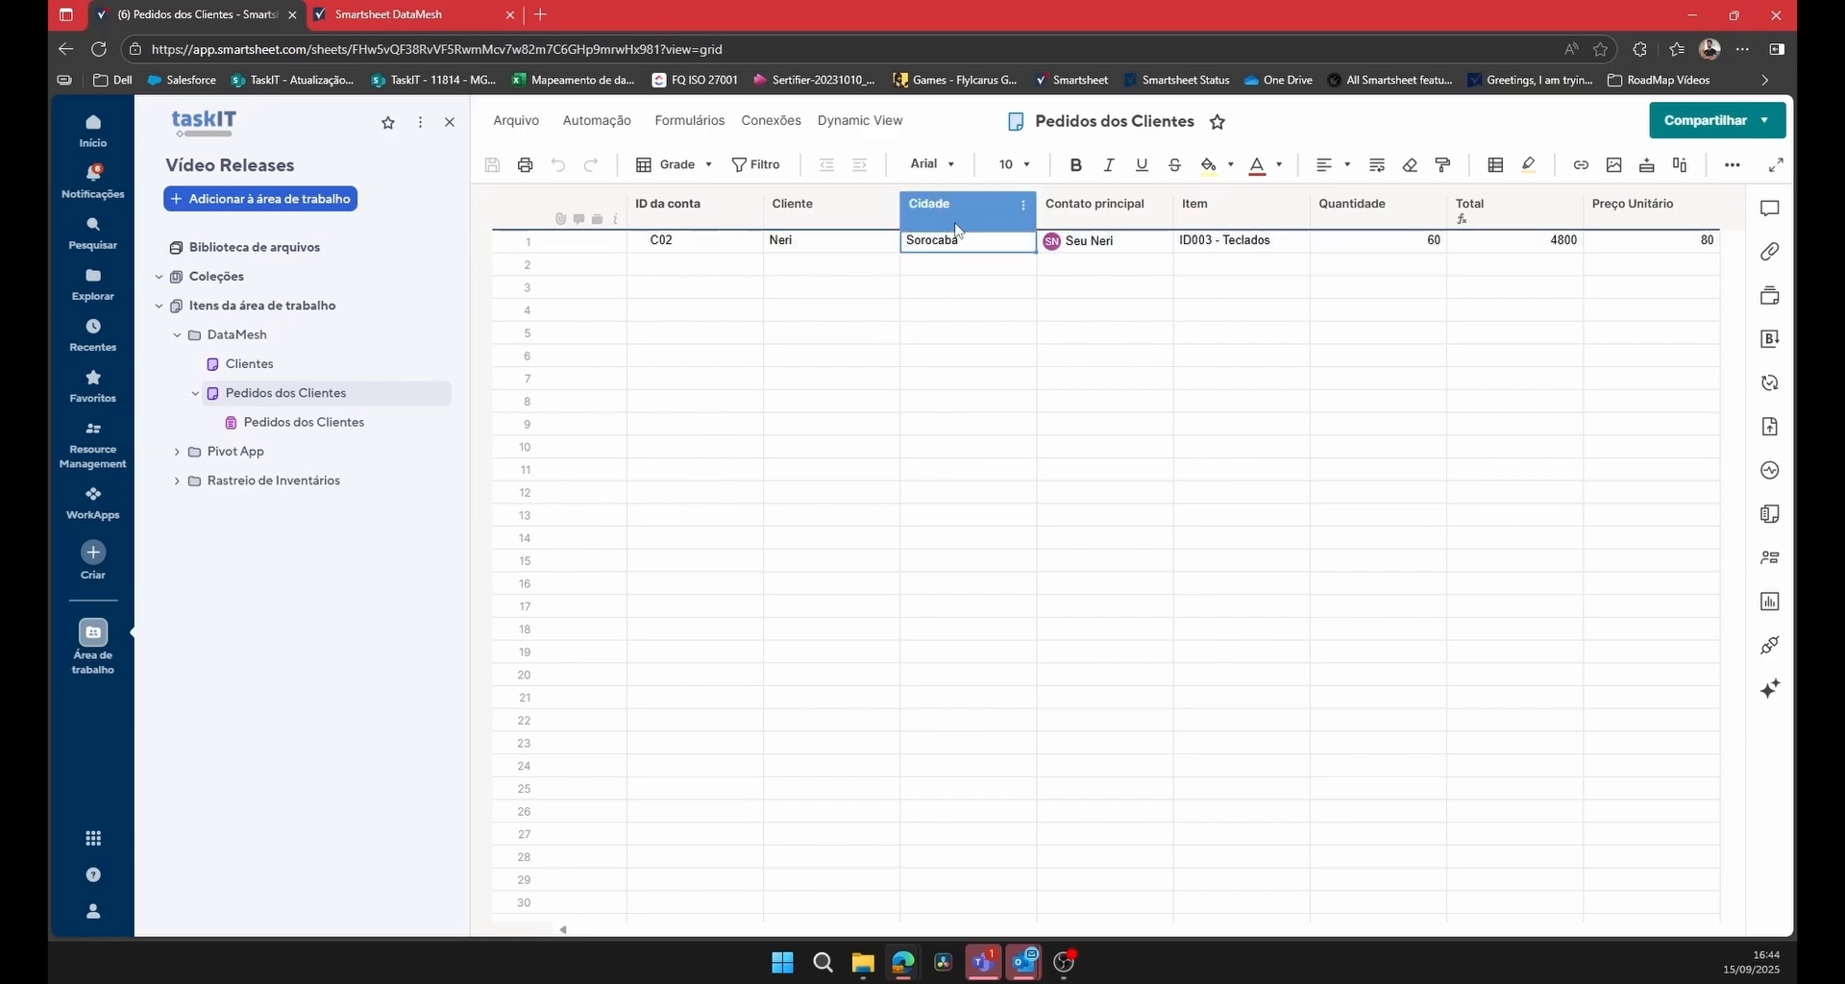
click(1084, 242)
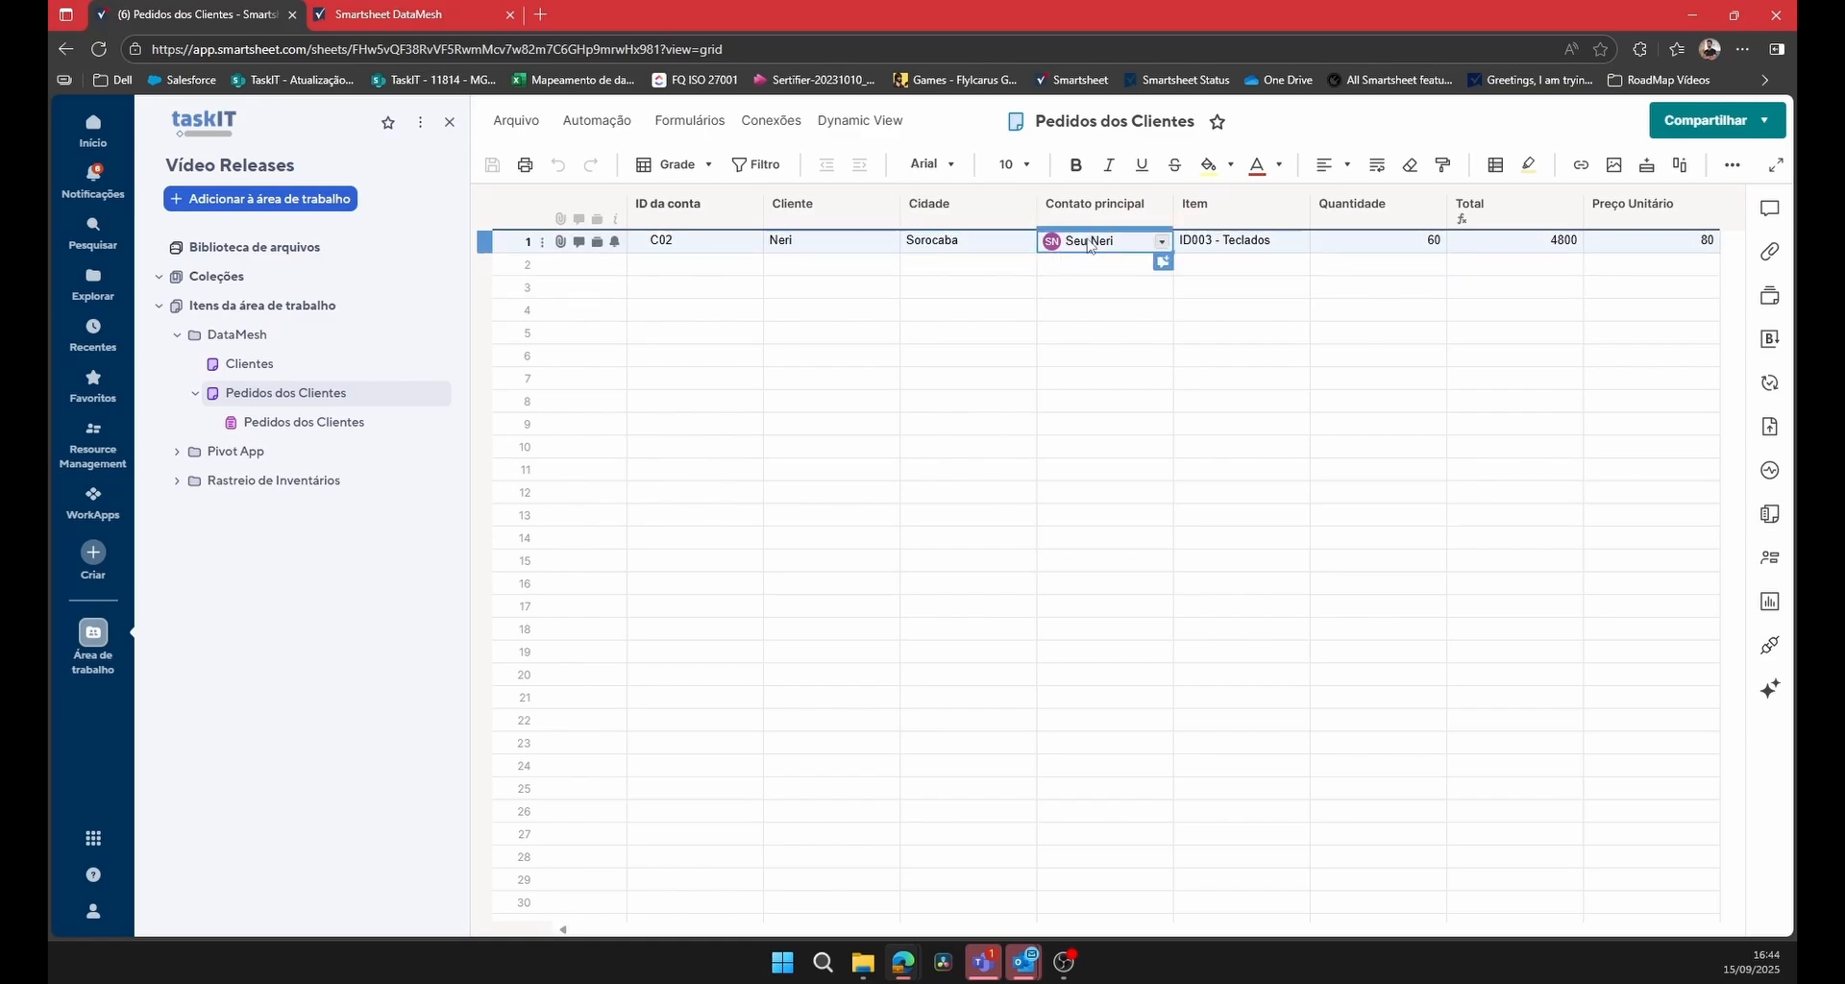
Switch to DataMesh and review the execution logs of the Teste_DataMesh config, including its source and target sheets.
click(372, 15)
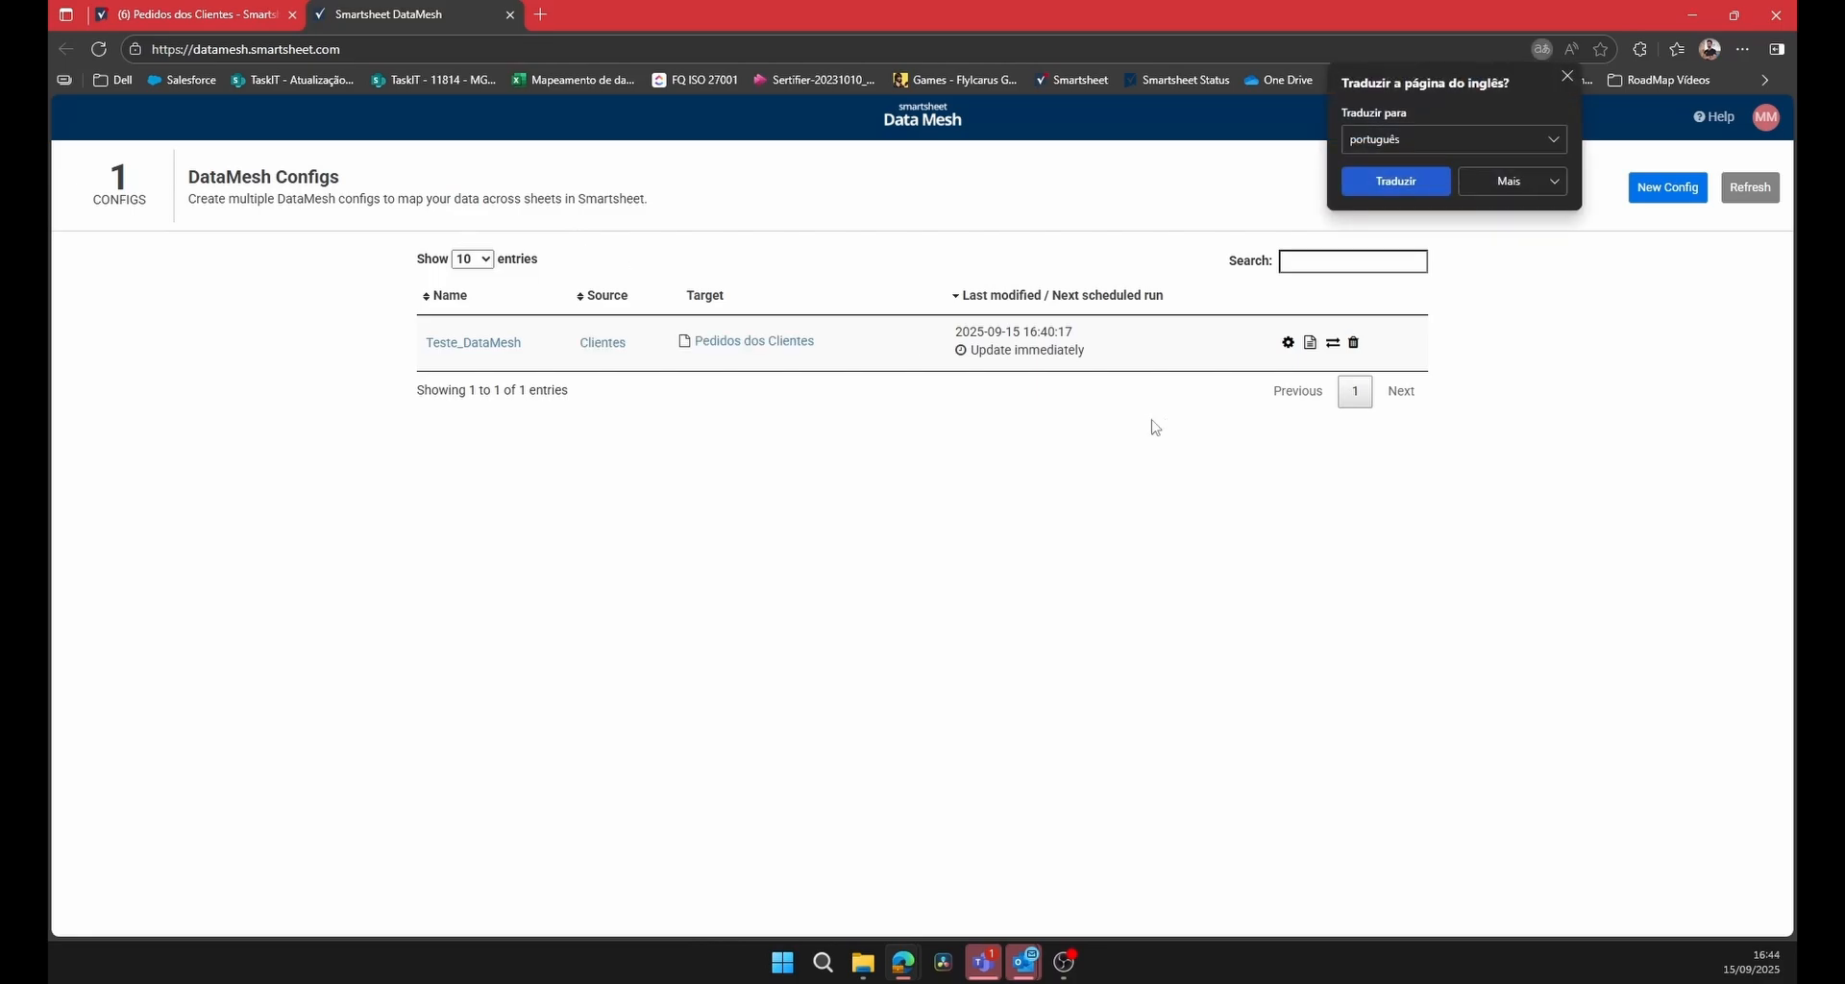
click(1311, 344)
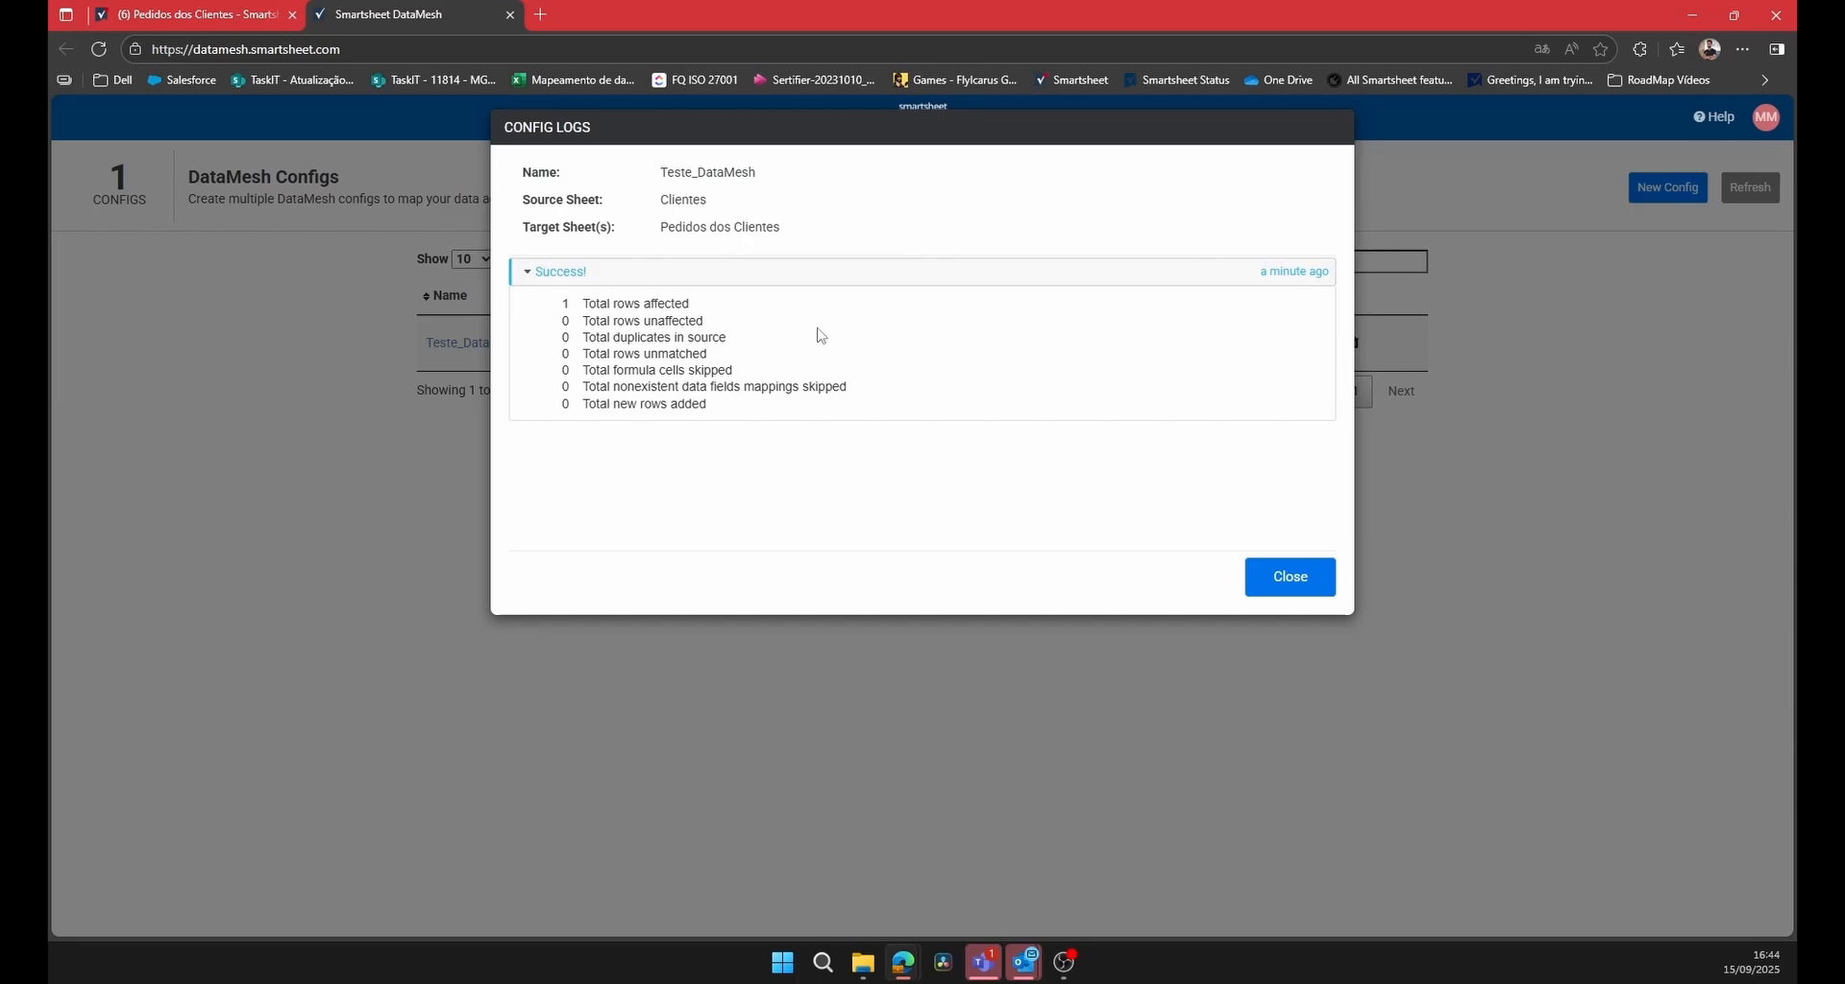
drag(660, 202, 766, 226)
click(1291, 576)
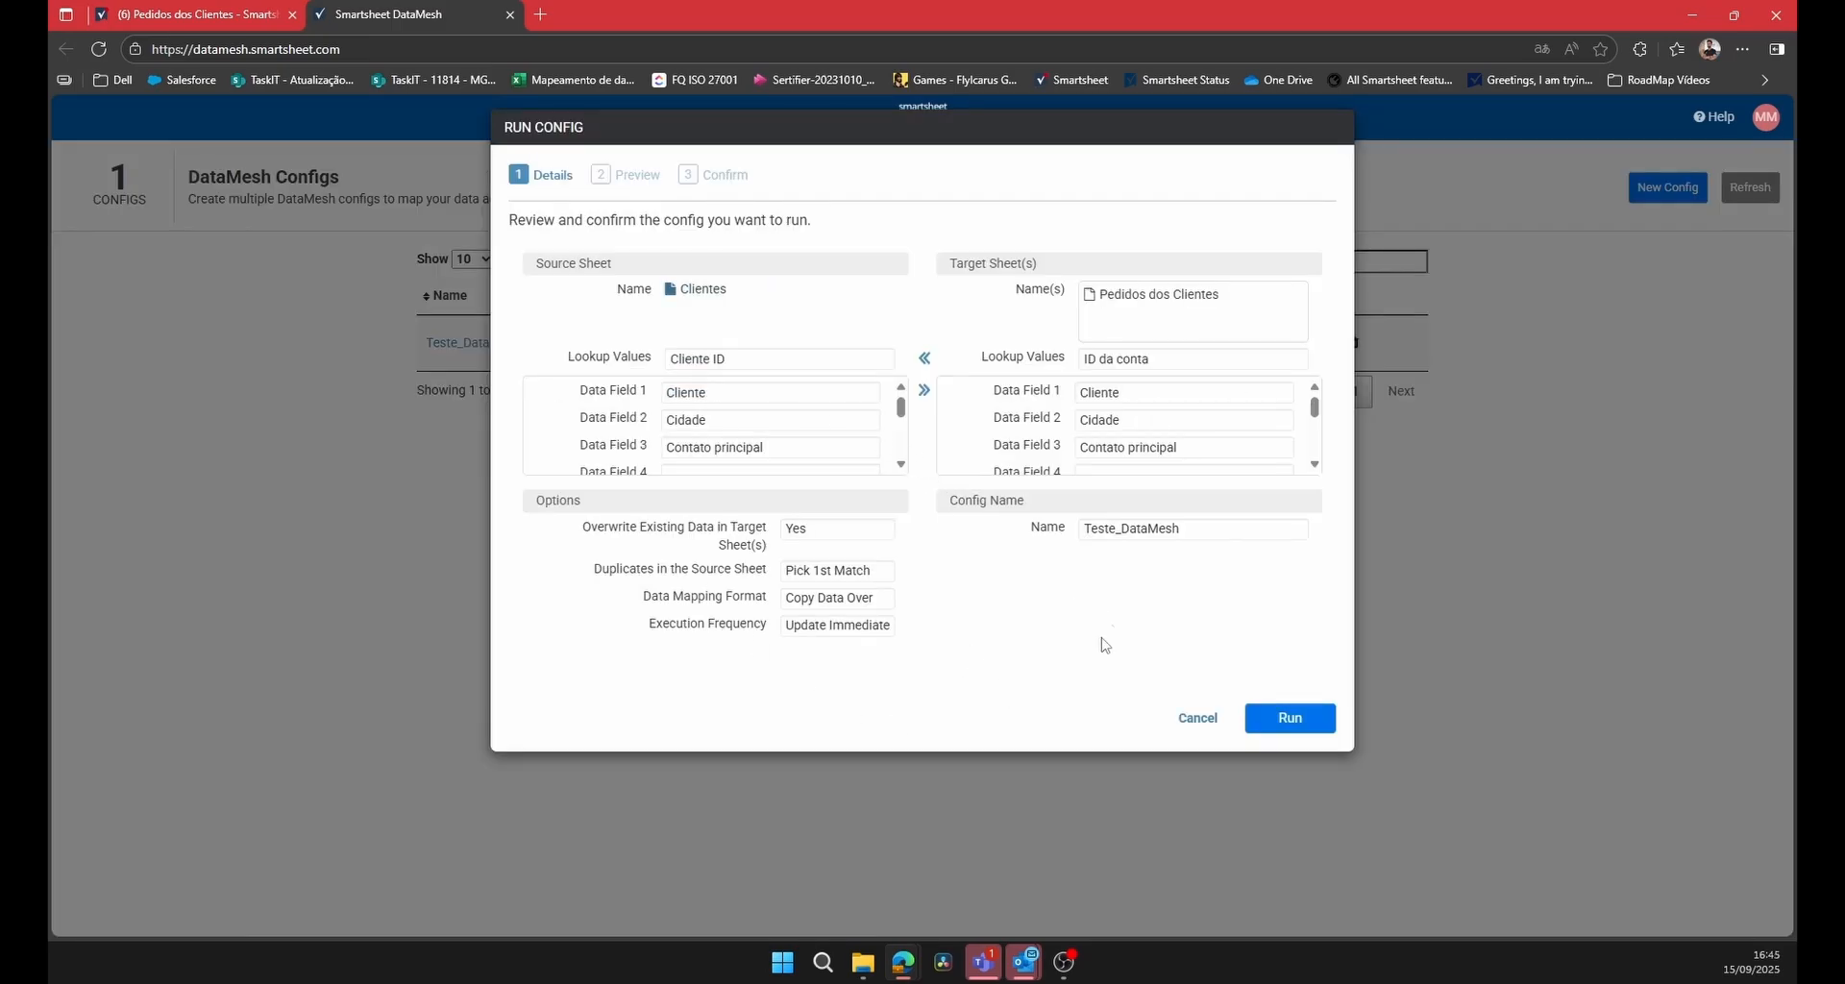
Preview a manual run of the Teste_DataMesh config and return to the Pedidos dos Clientes sheet with the workspace navigation hidden.
click(1324, 728)
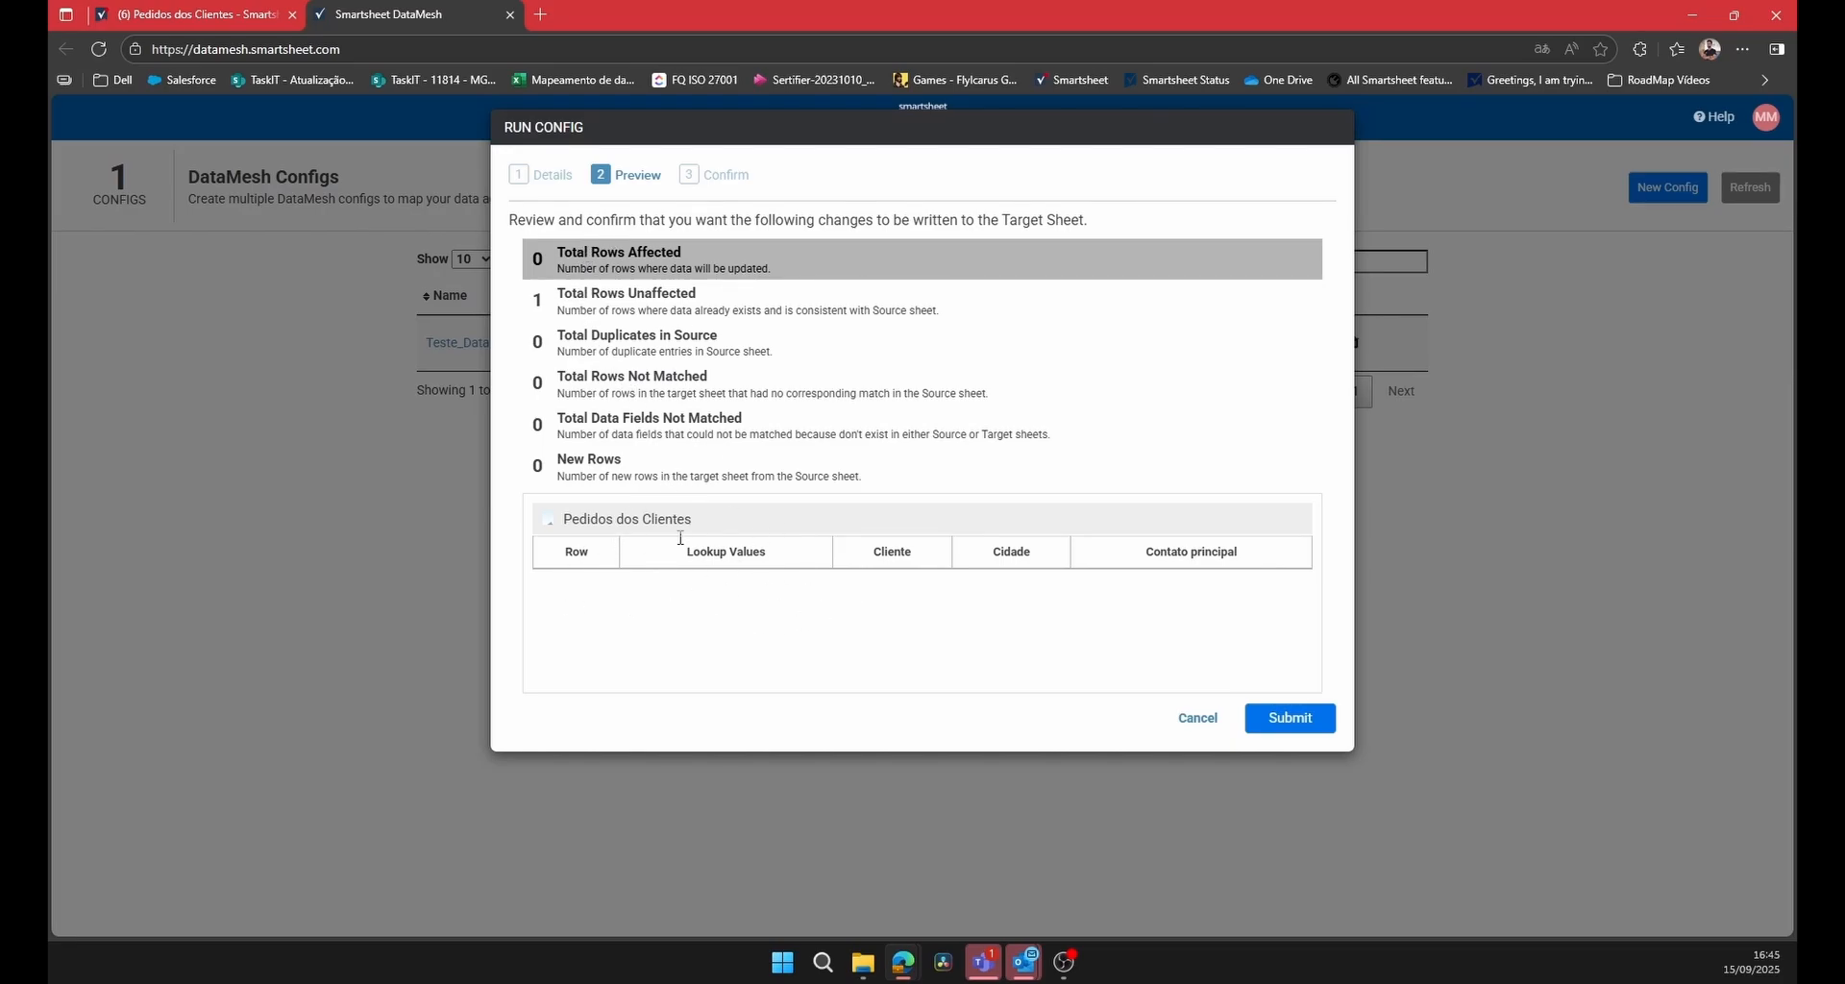
key(ctrl+Tab)
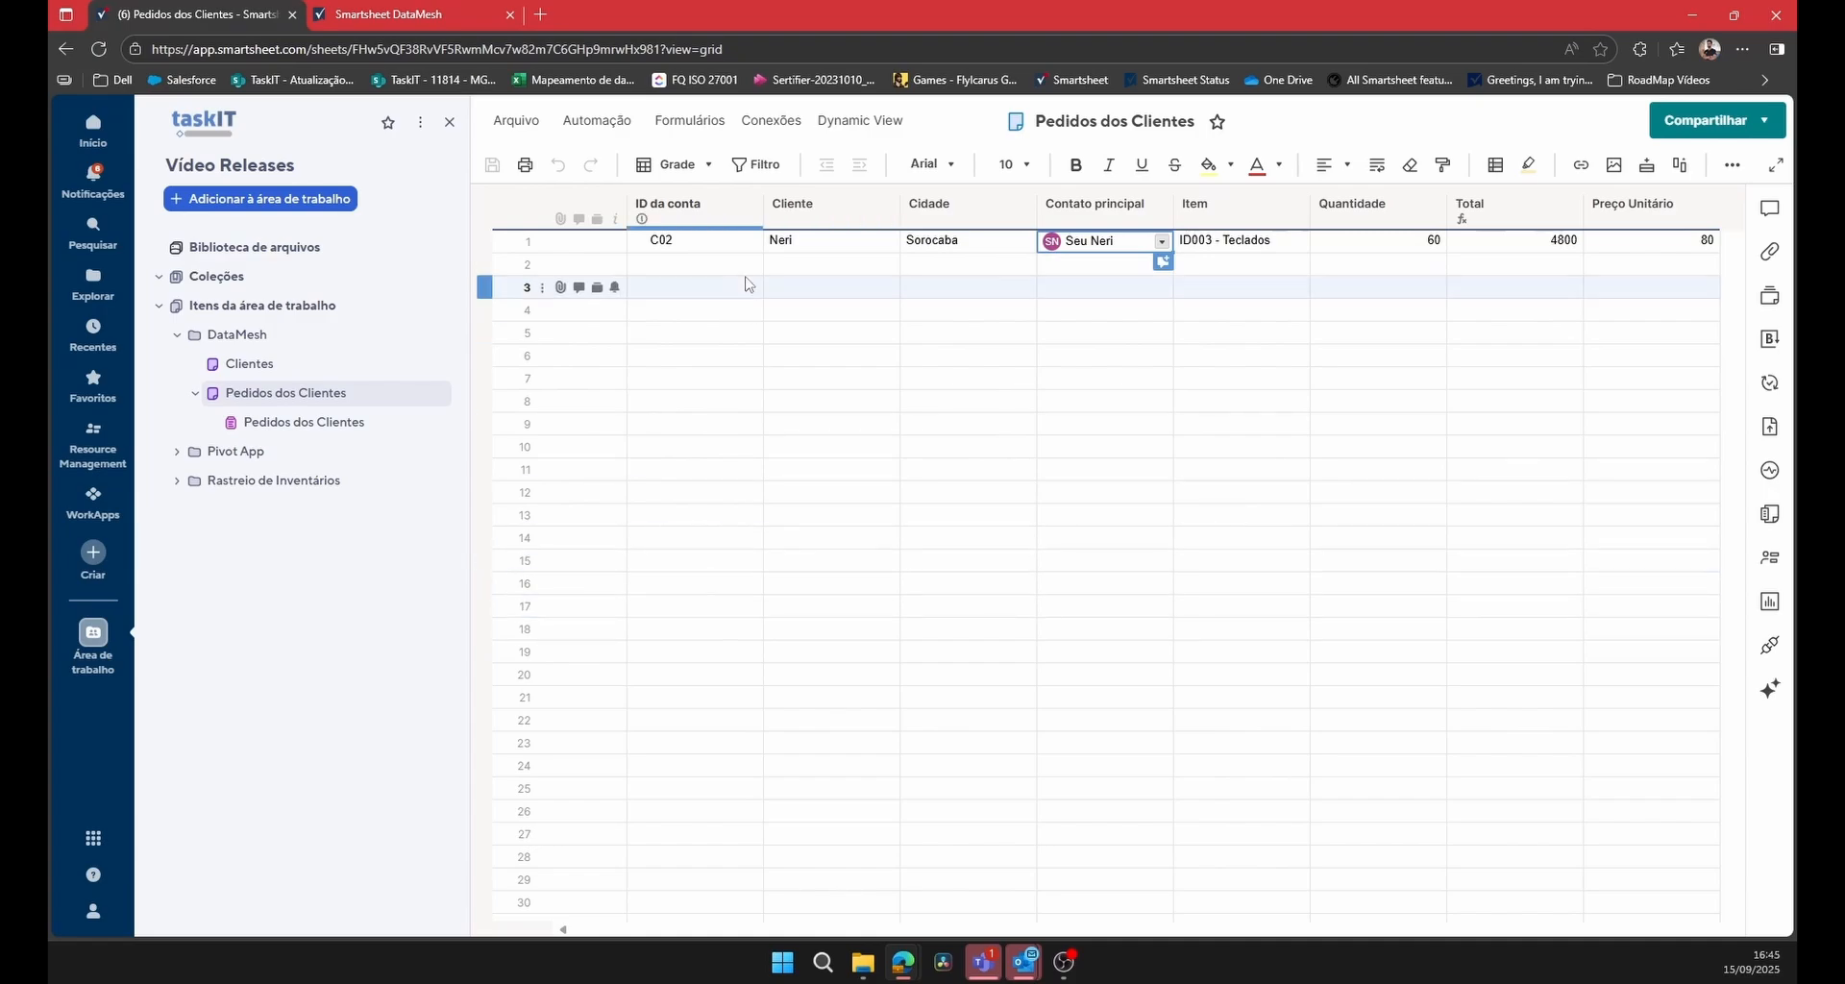
click(449, 122)
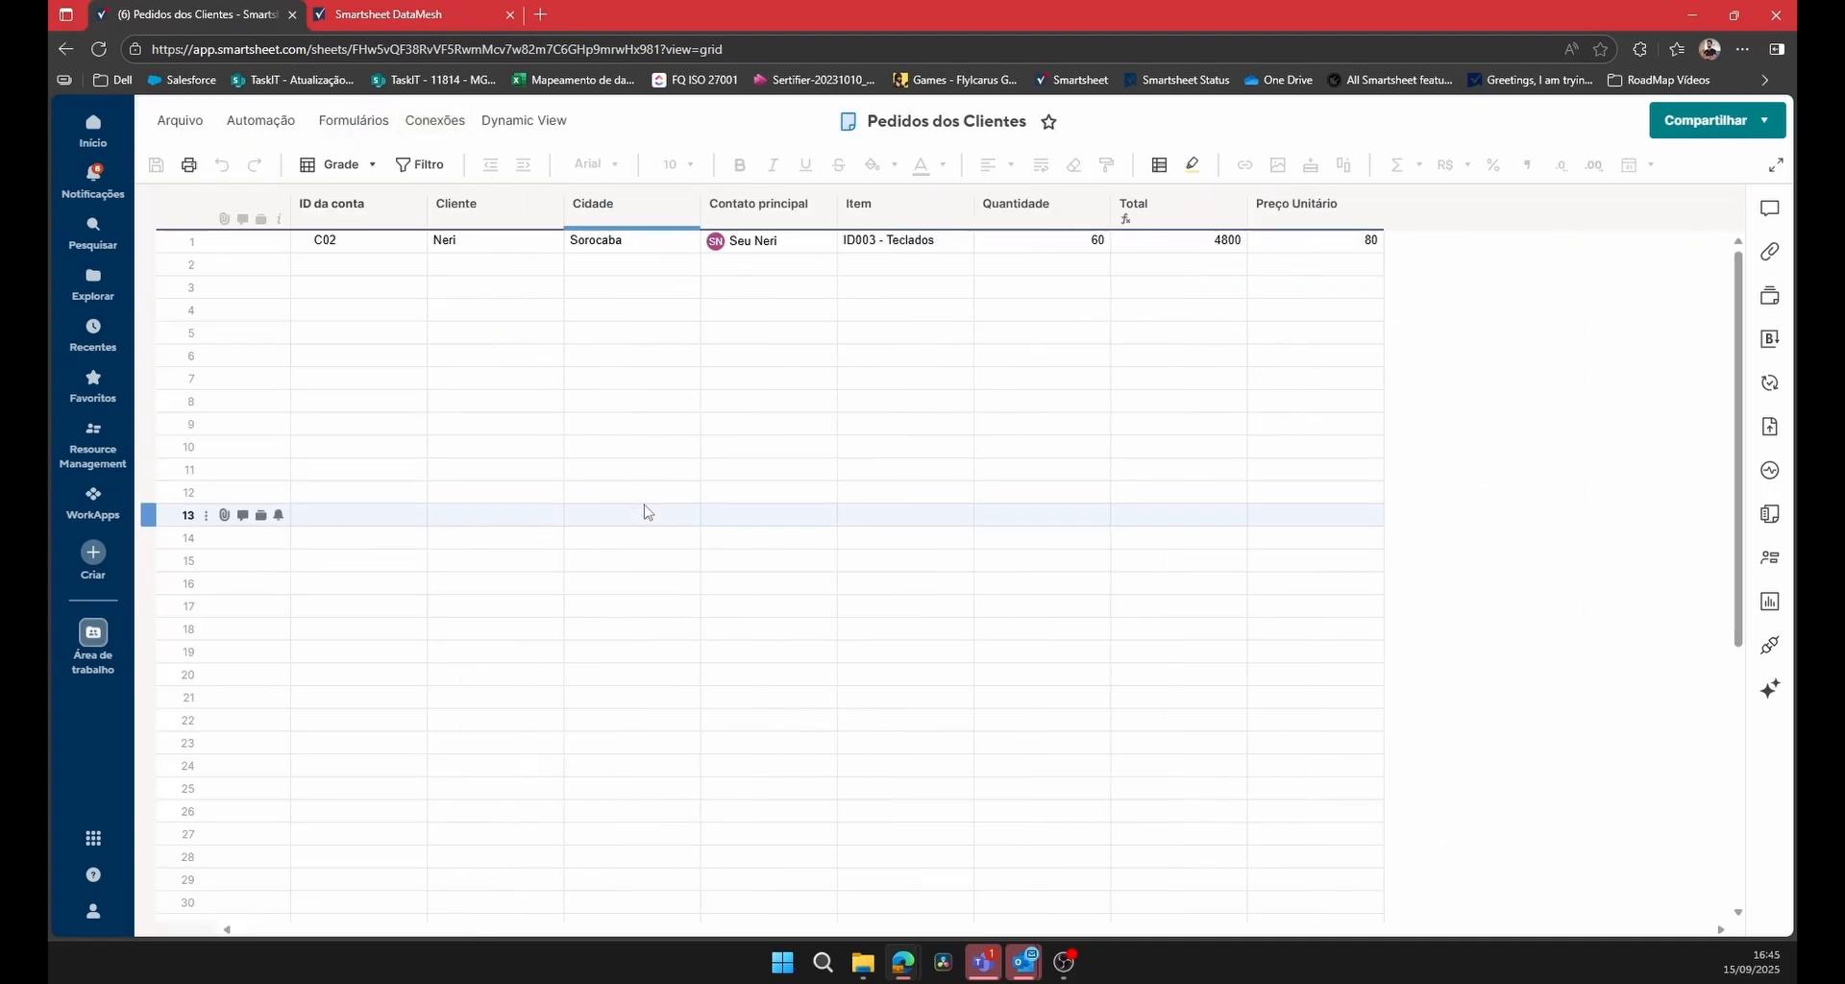